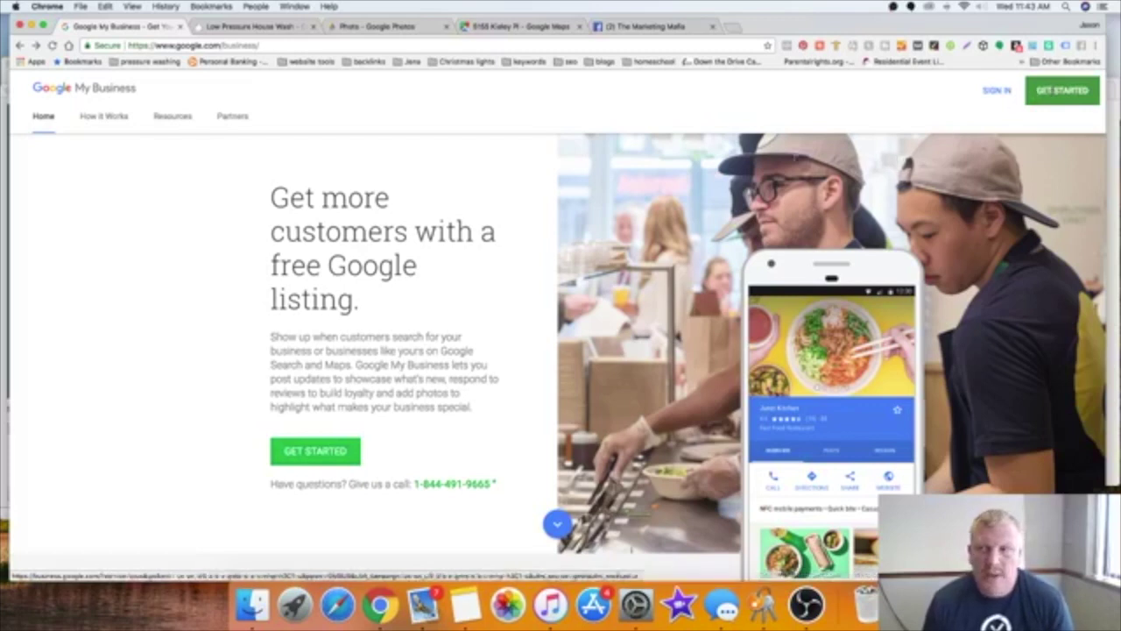
pyautogui.click(1067, 101)
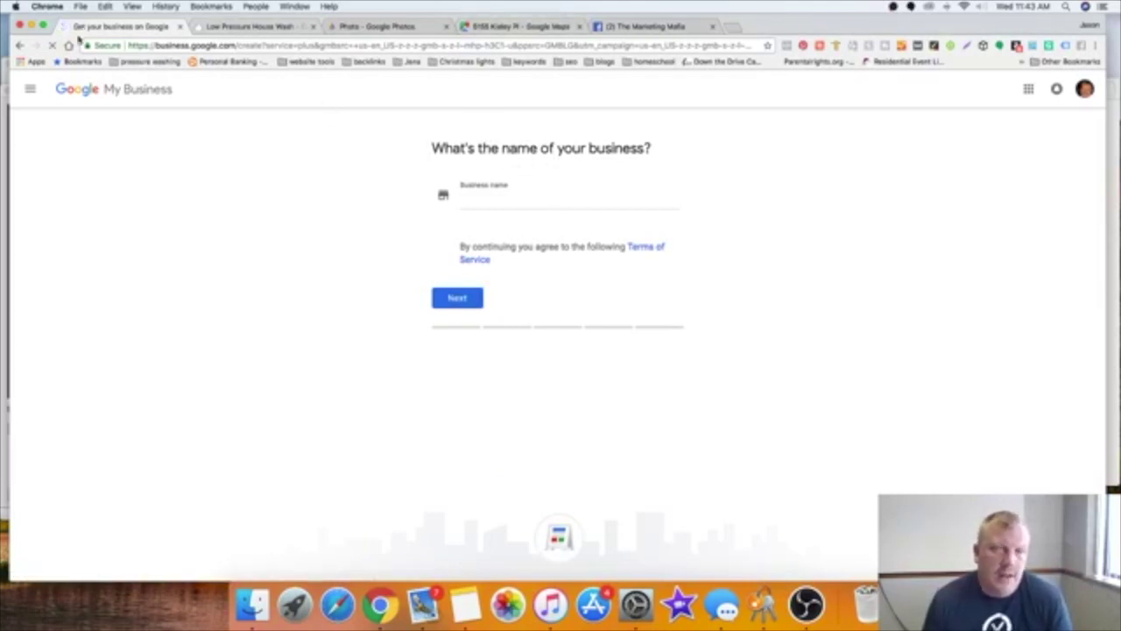
pyautogui.click(19, 45)
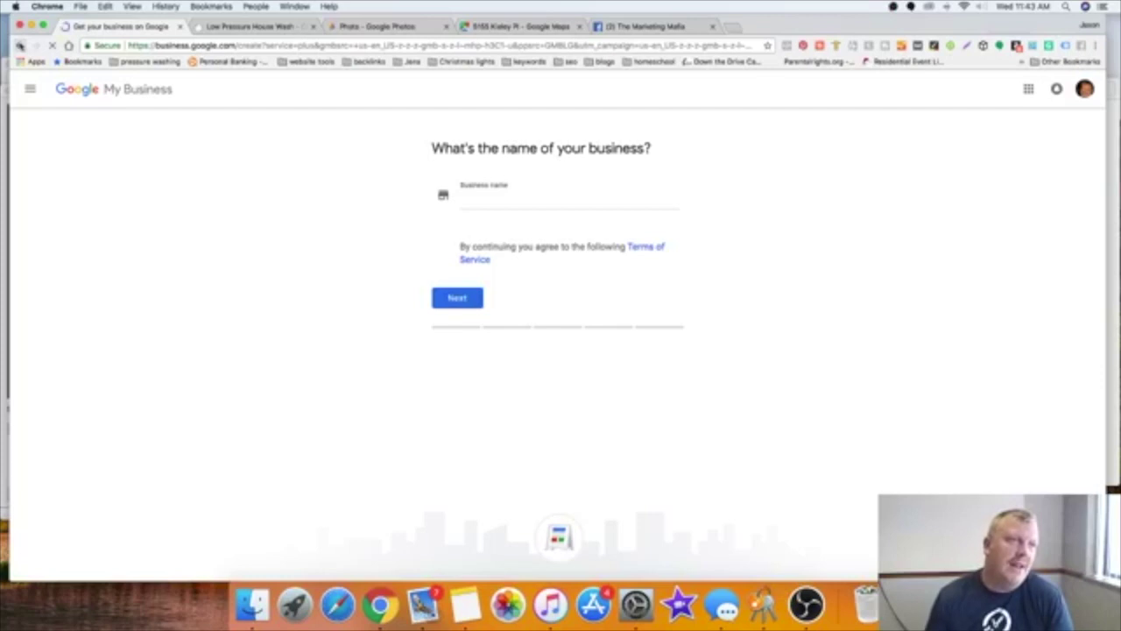
pyautogui.click(504, 29)
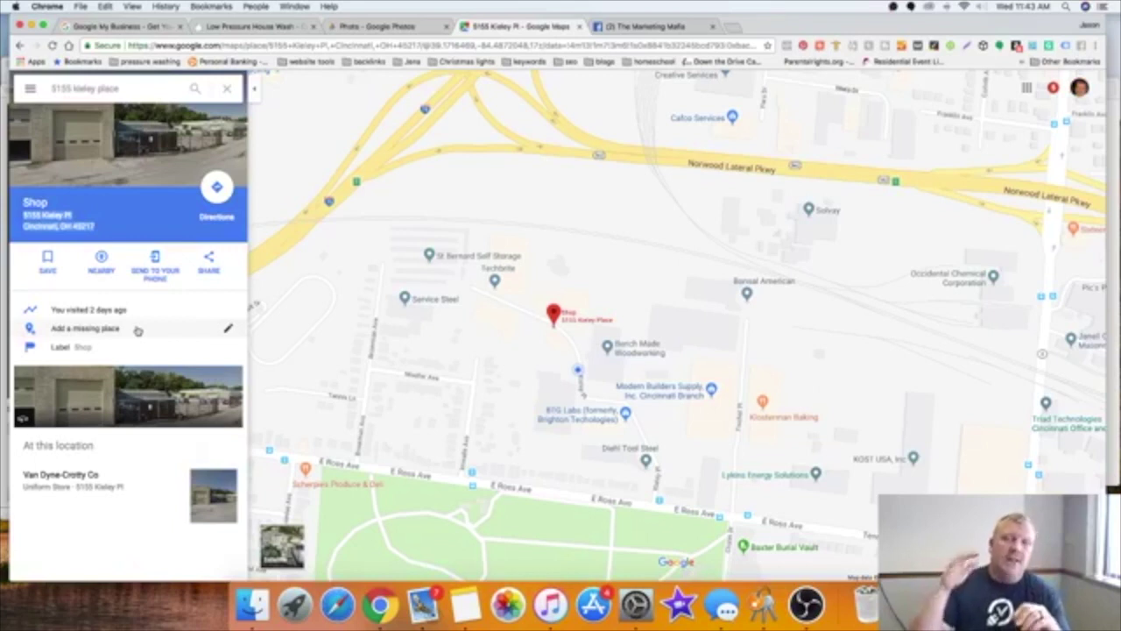
# Step: Search Google for 'pressure washing' in a new browser tab
pyautogui.click(730, 27)
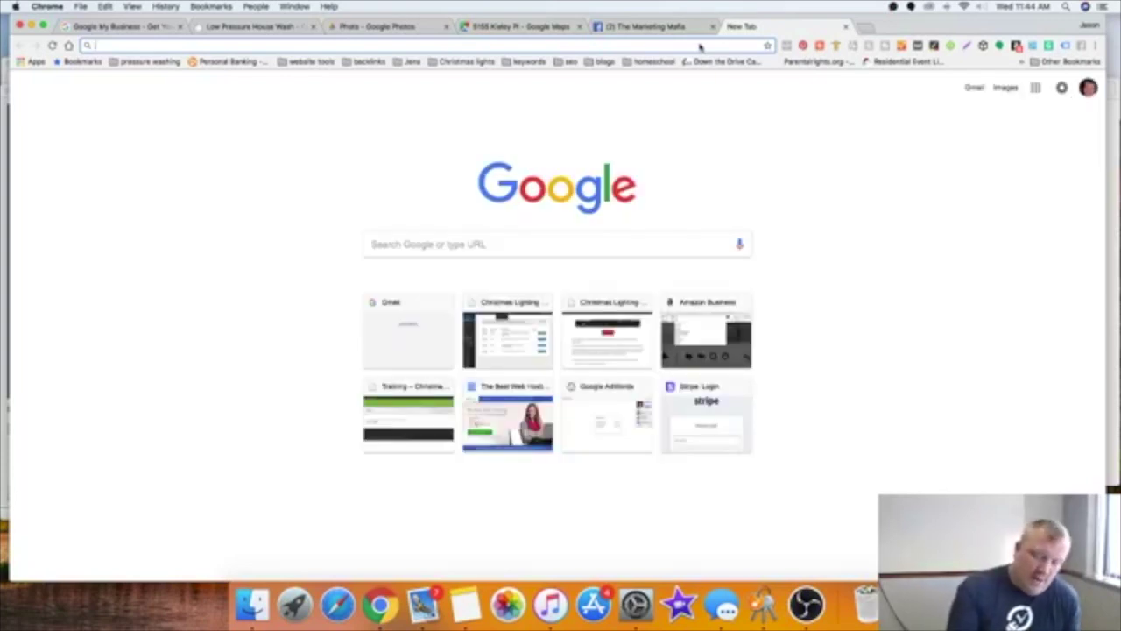
pyautogui.write('pressur')
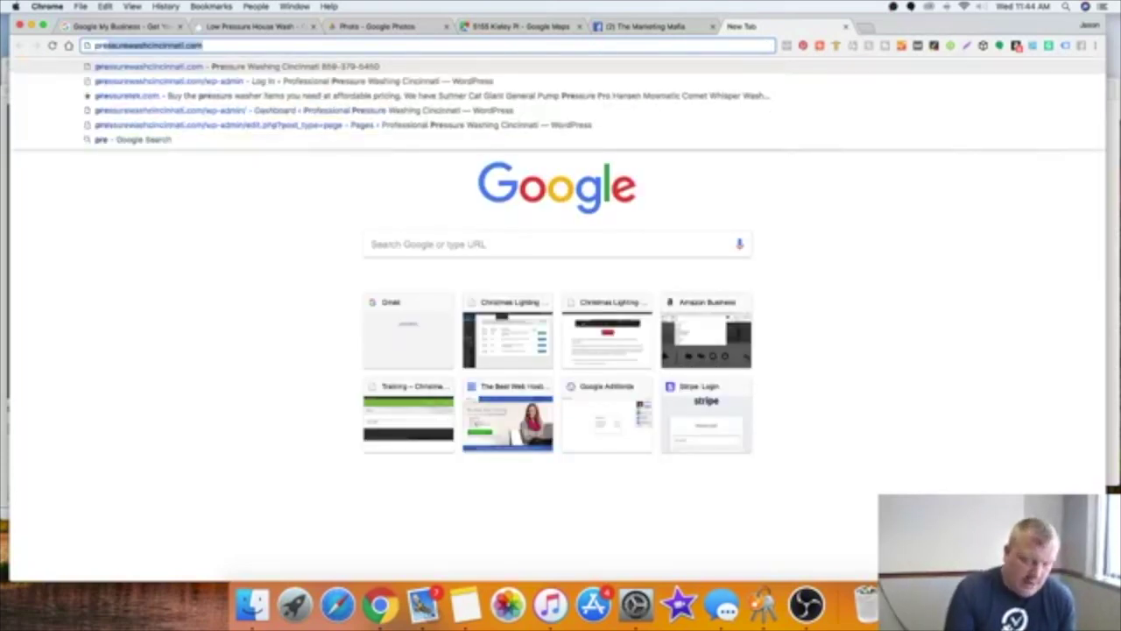
pyautogui.write('e w')
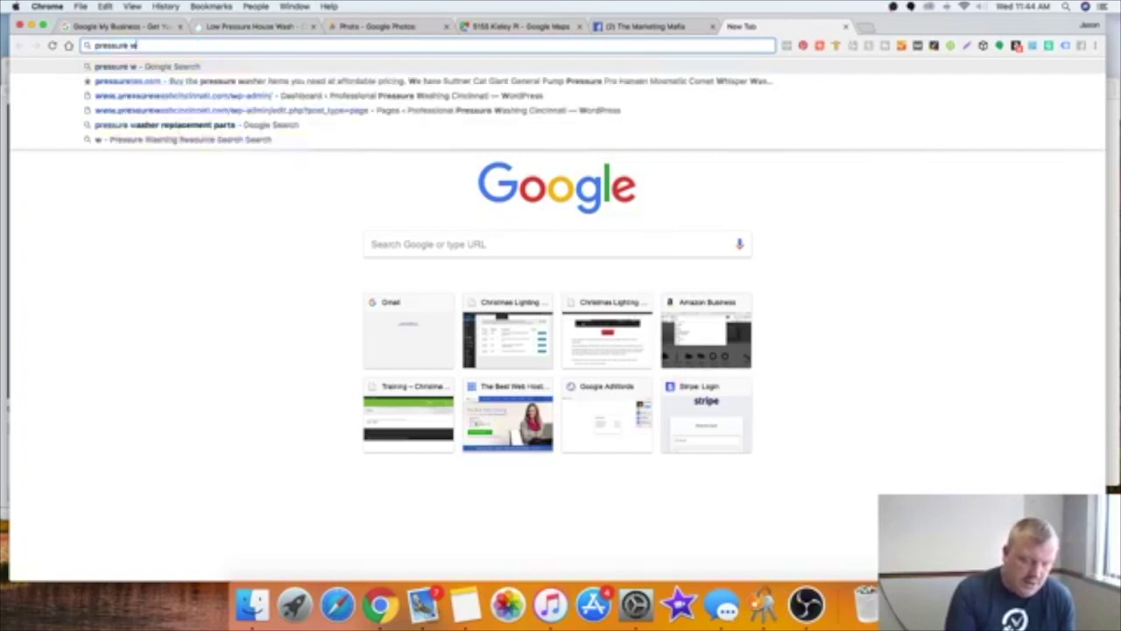
pyautogui.write('ashing')
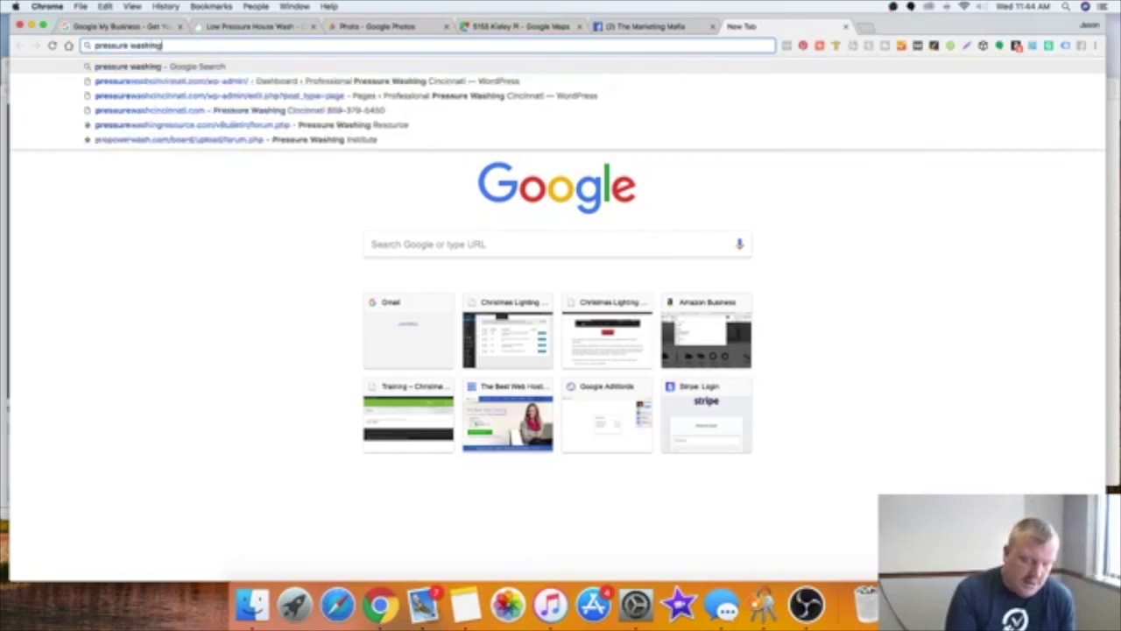
pyautogui.press('Return')
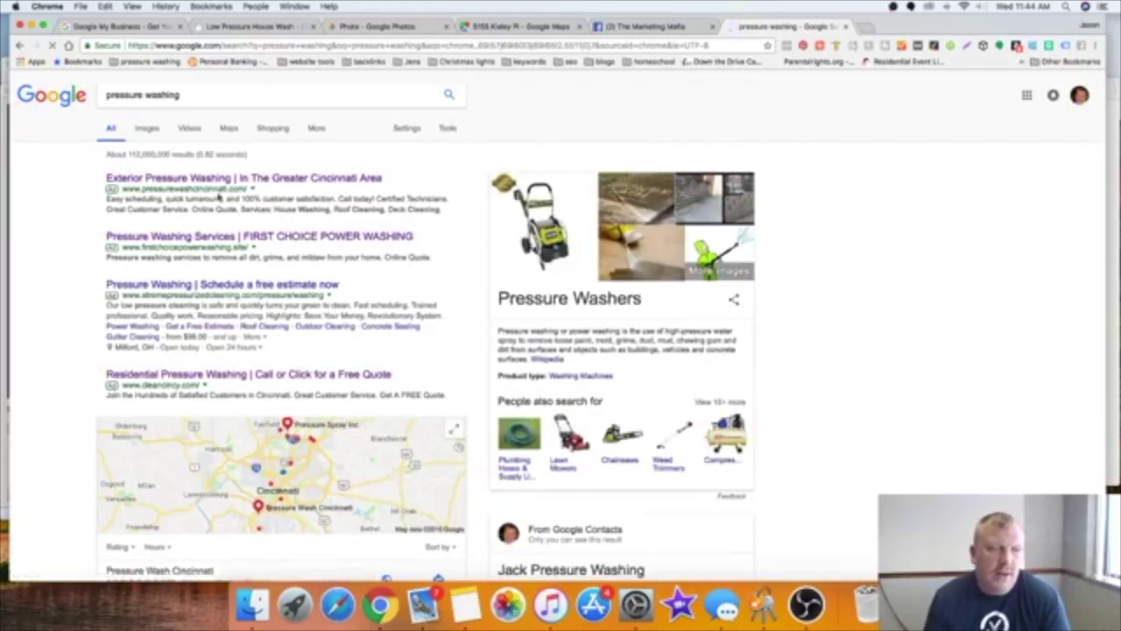
# Step: Scroll through the pressure washing ads, map pack and organic results, then close that tab
pyautogui.scroll(-2, 220, 216)
pyautogui.scroll(-6, 219, 242)
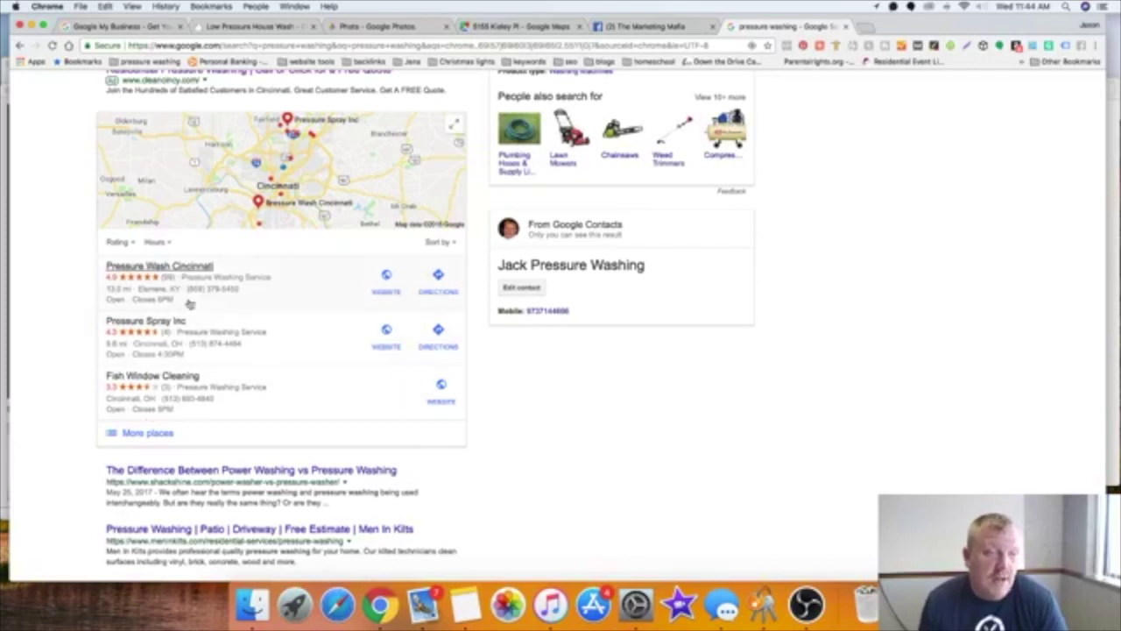
pyautogui.scroll(5, 219, 322)
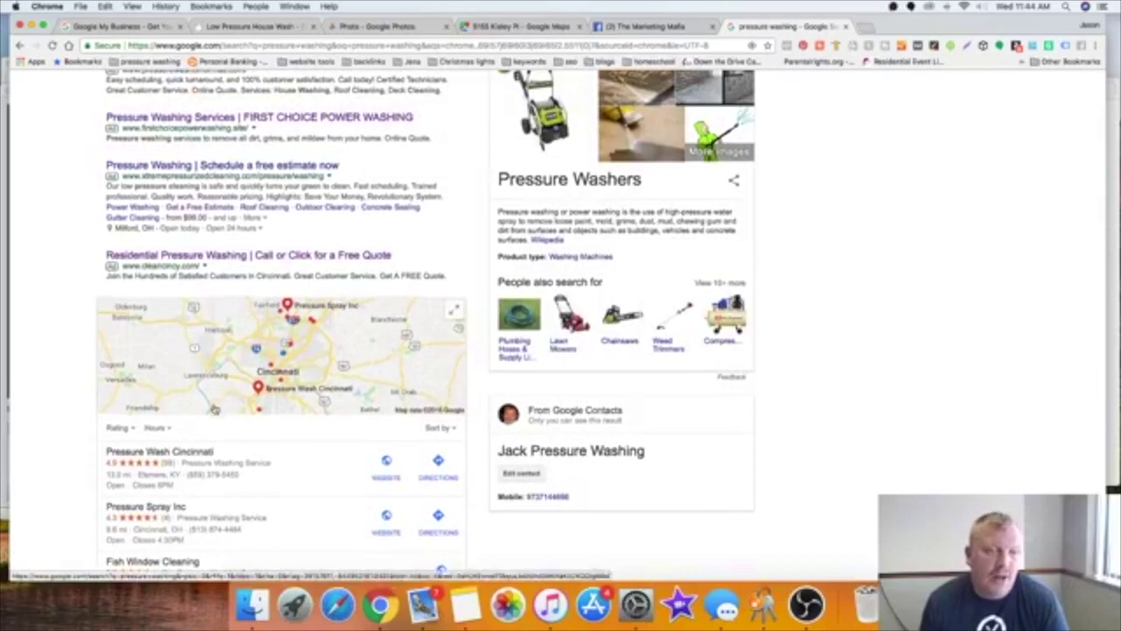
pyautogui.scroll(-6, 220, 324)
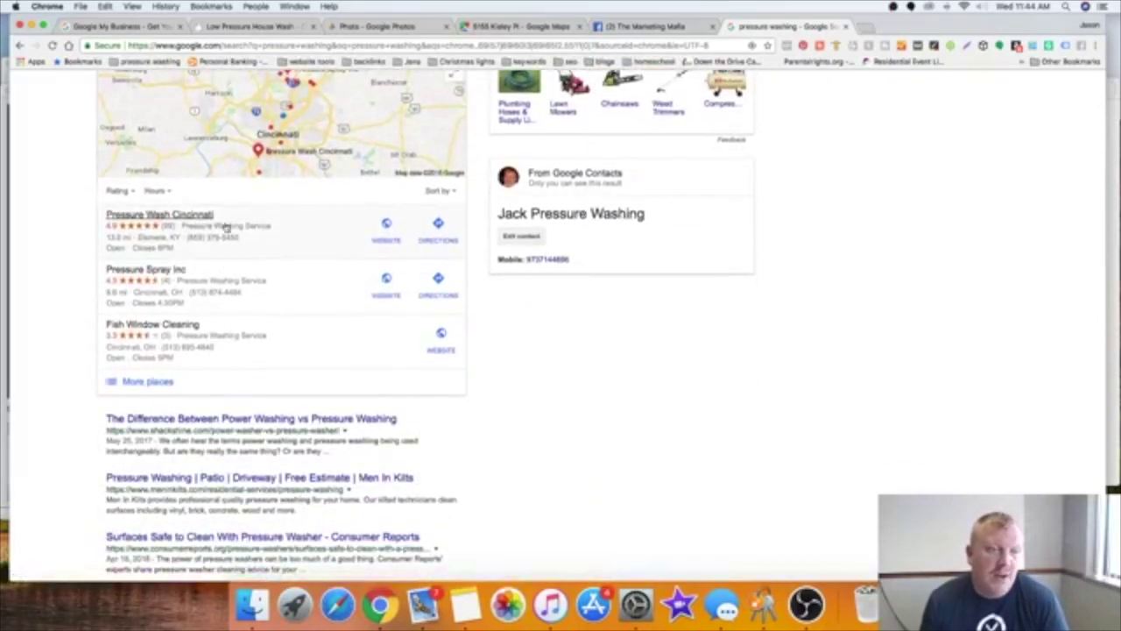
pyautogui.scroll(5, 213, 221)
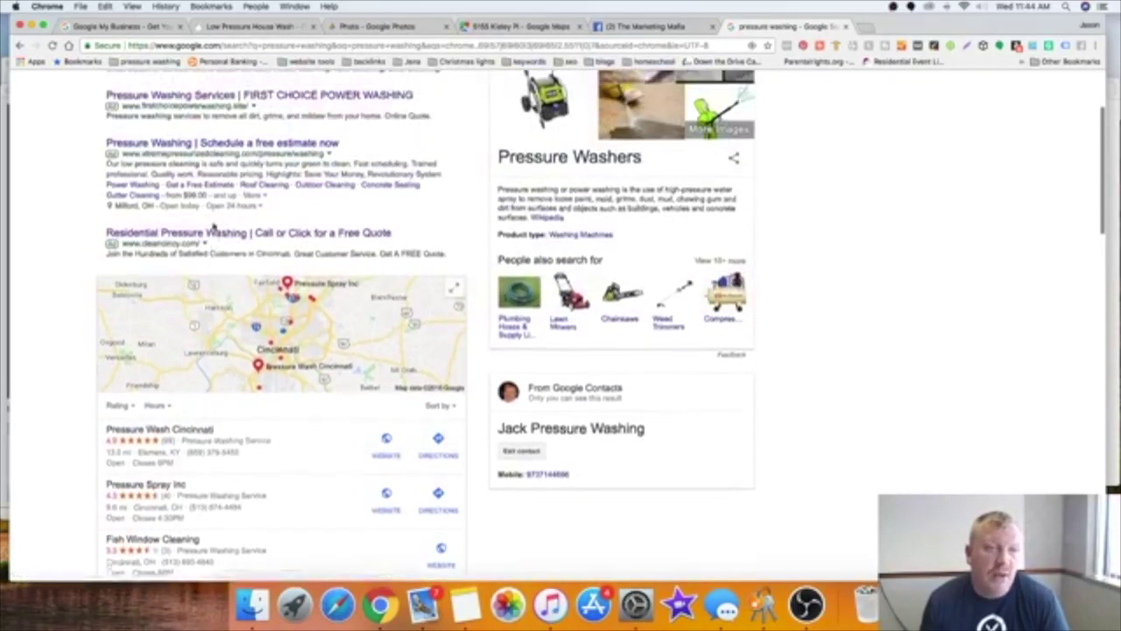
pyautogui.scroll(4, 238, 211)
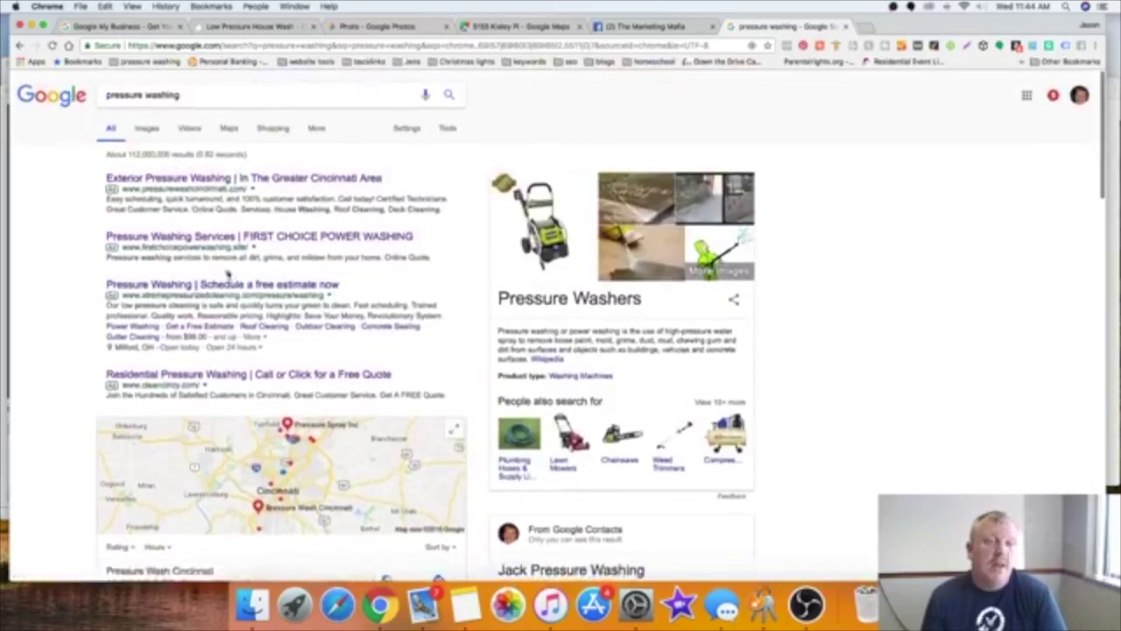
pyautogui.scroll(-2, 246, 131)
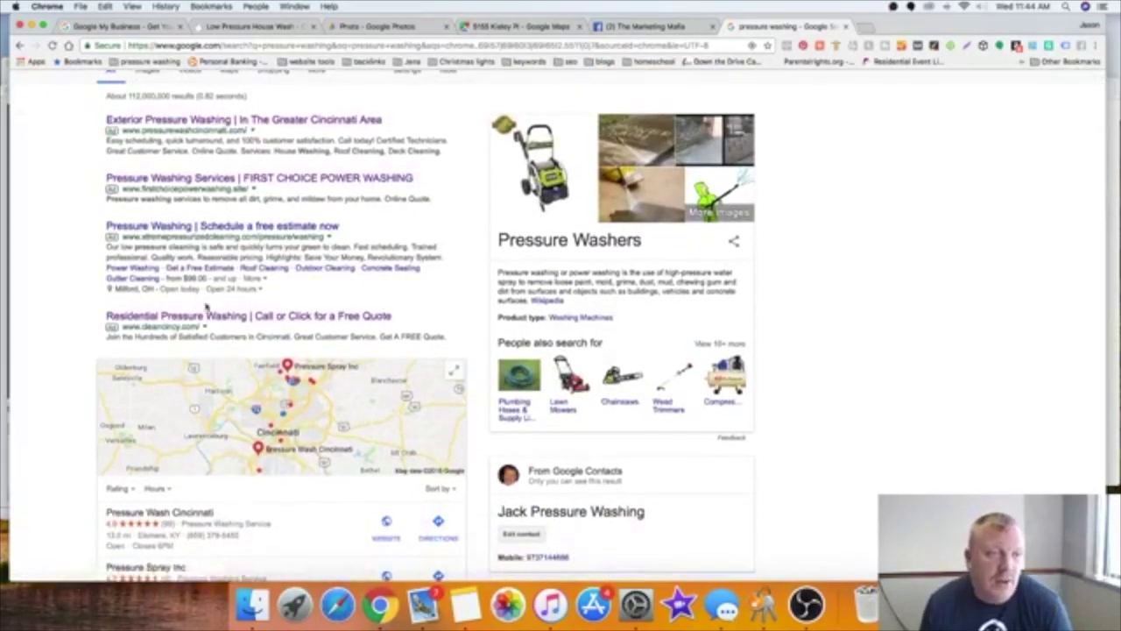
pyautogui.scroll(-5, 211, 307)
pyautogui.scroll(-1, 208, 308)
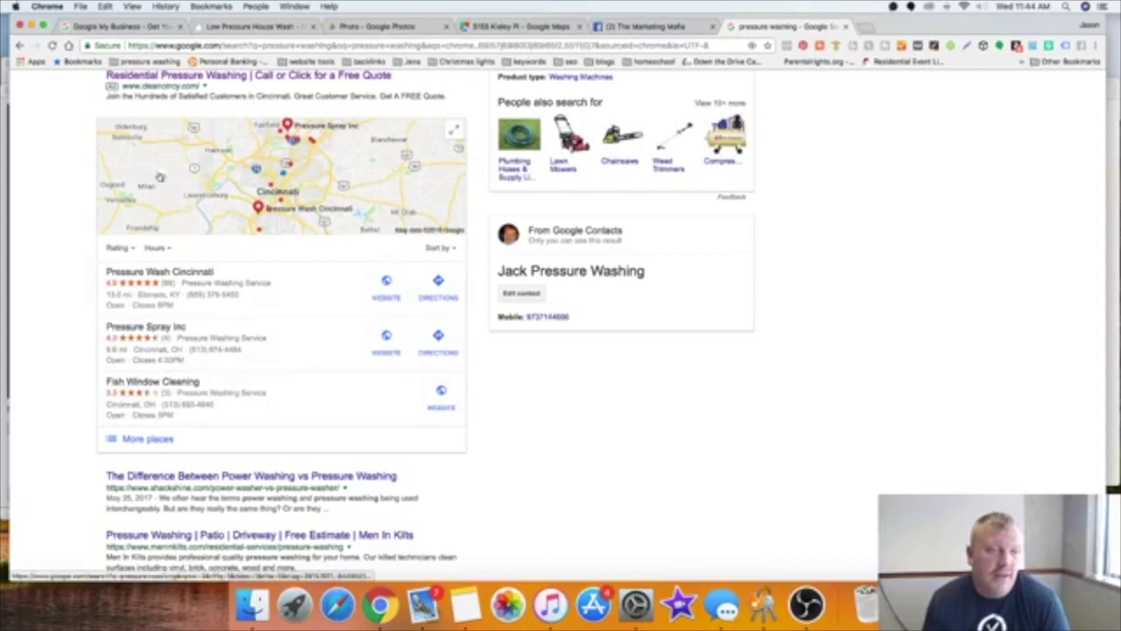
pyautogui.scroll(-4, 254, 179)
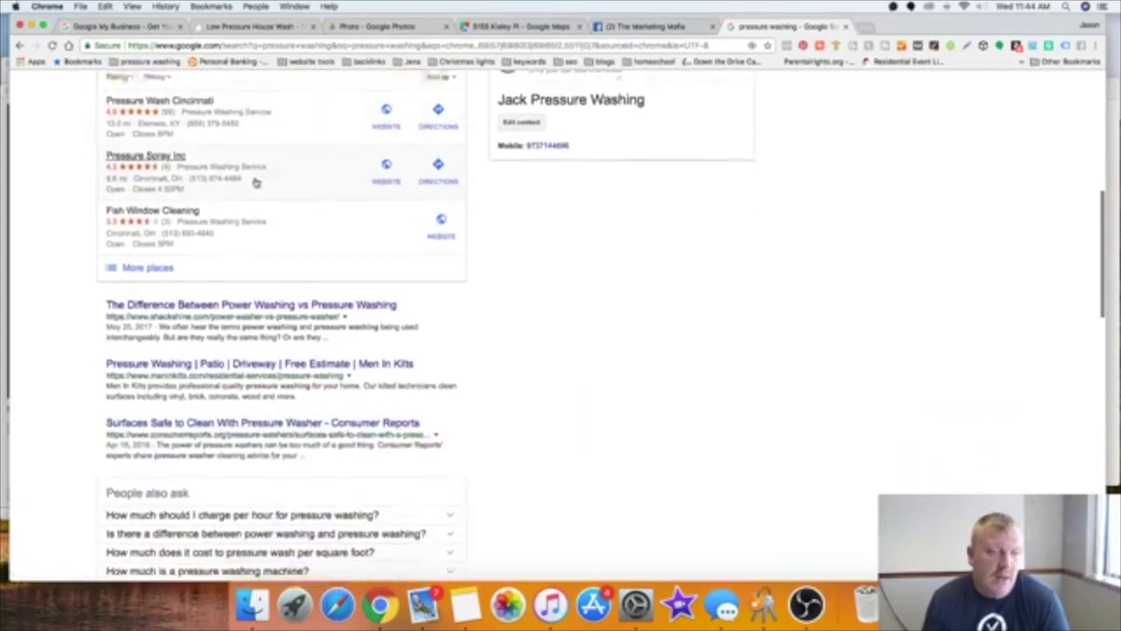
pyautogui.scroll(-6, 258, 351)
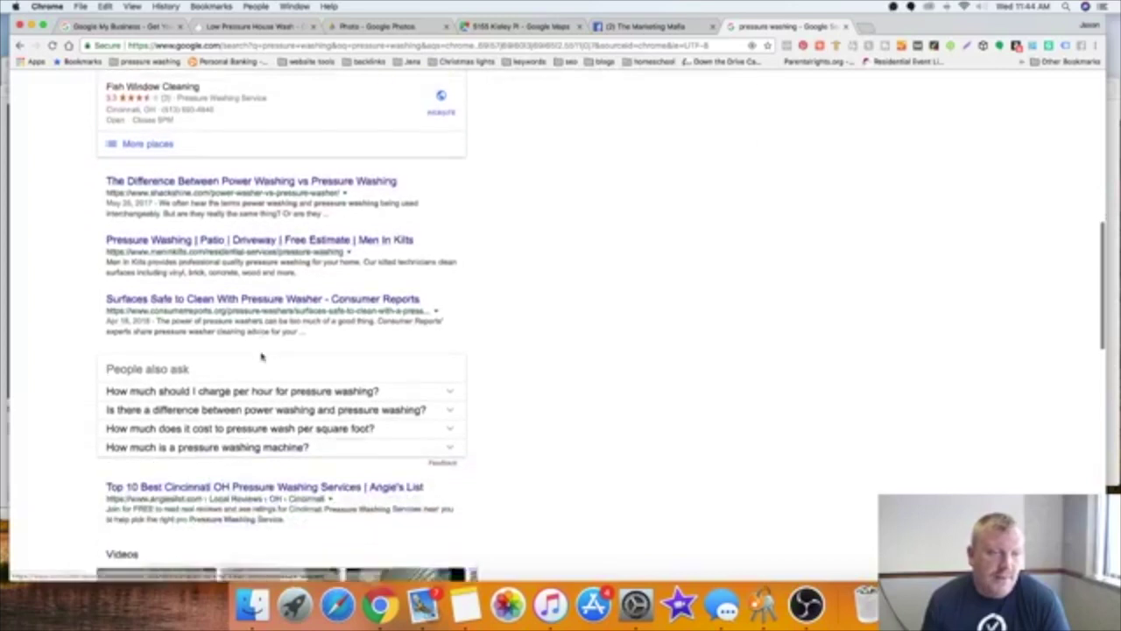
pyautogui.scroll(-5, 261, 351)
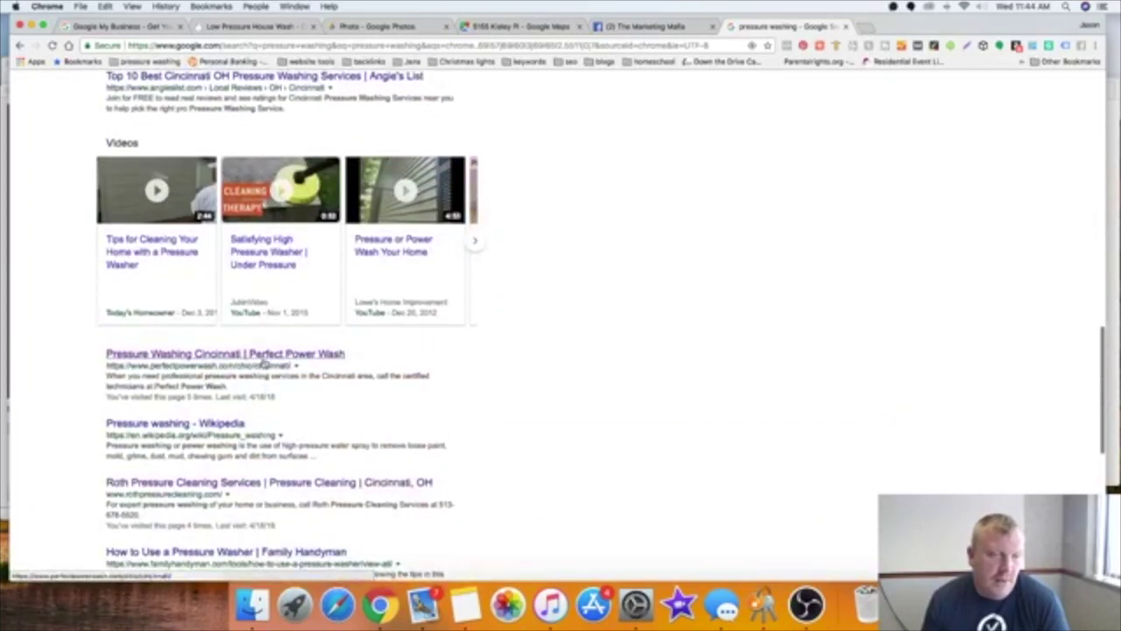
pyautogui.scroll(-2, 262, 364)
pyautogui.scroll(6, 263, 363)
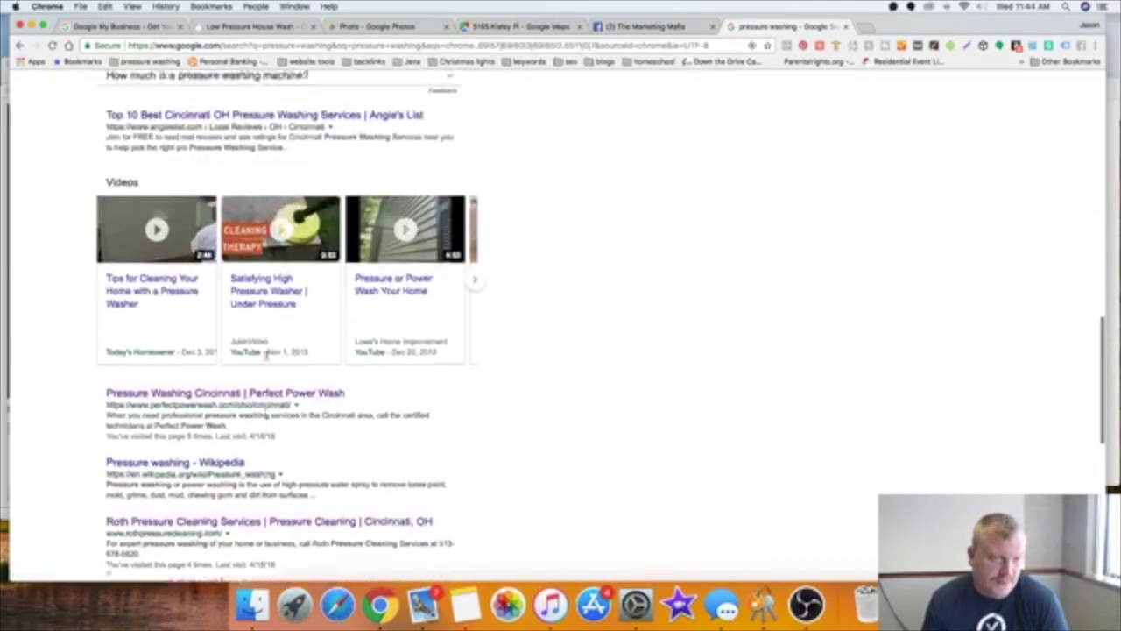
pyautogui.scroll(12, 262, 438)
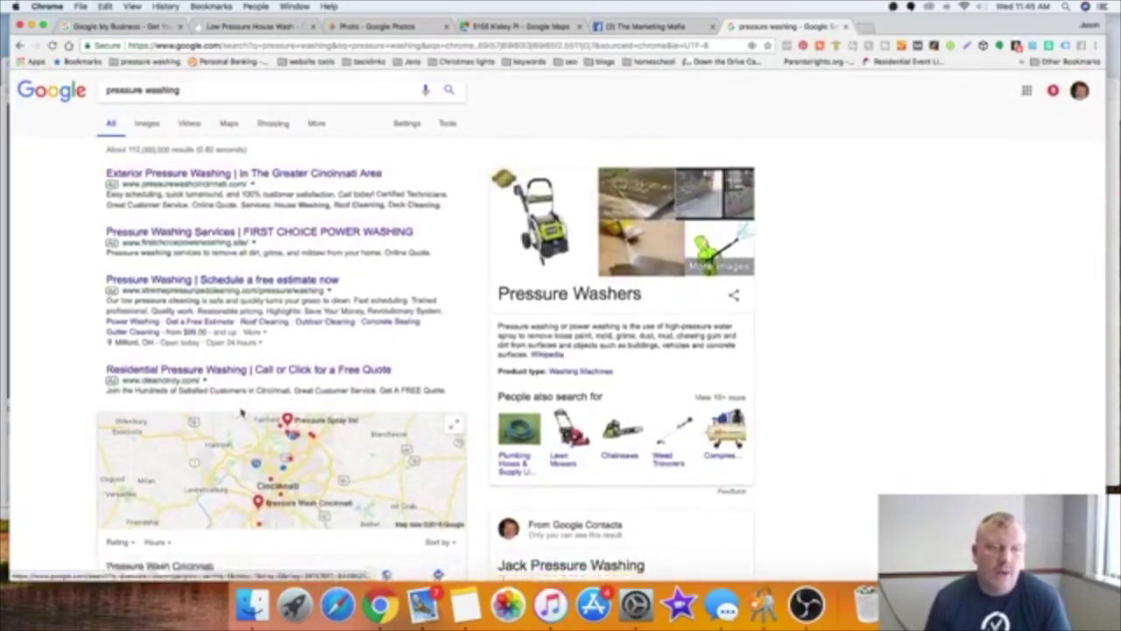
pyautogui.scroll(-2, 370, 409)
pyautogui.scroll(-3, 370, 409)
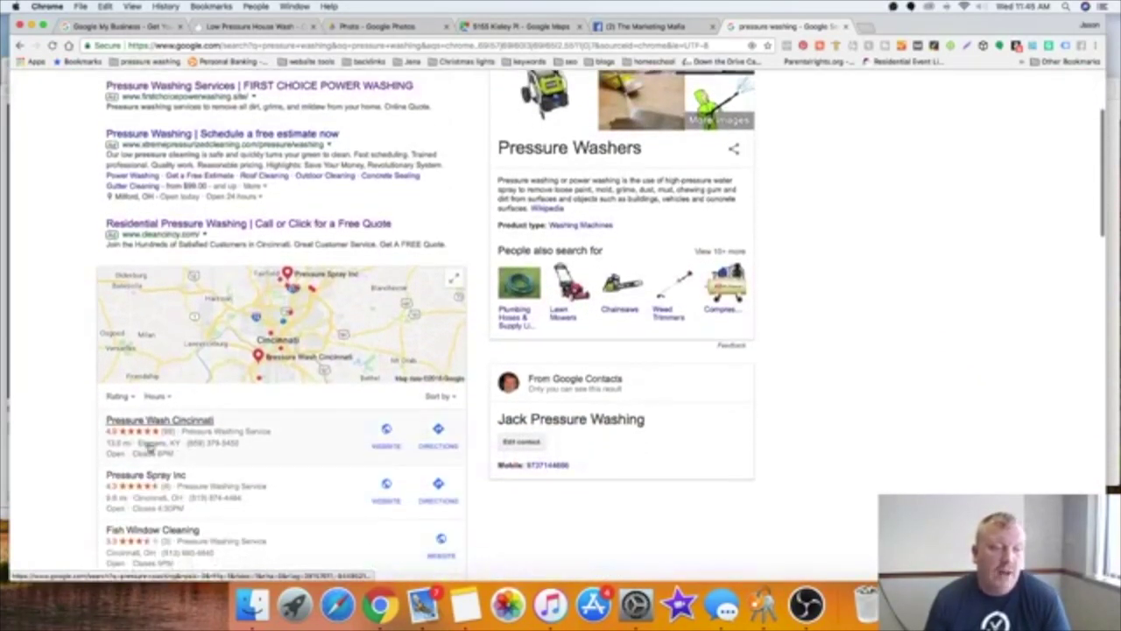
pyautogui.click(846, 28)
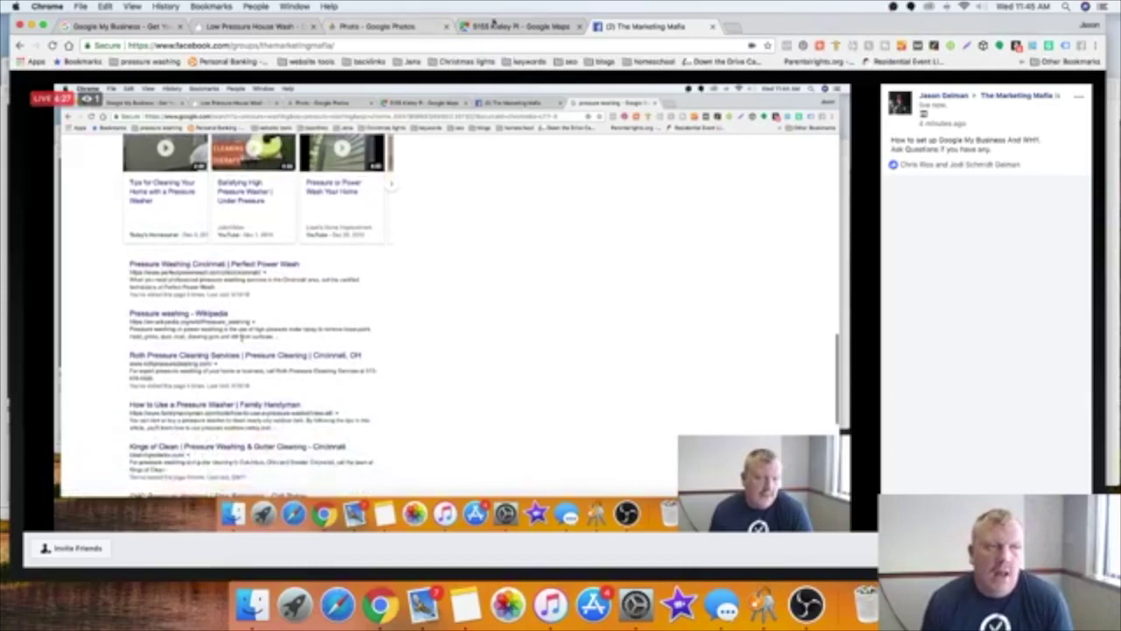
pyautogui.click(502, 26)
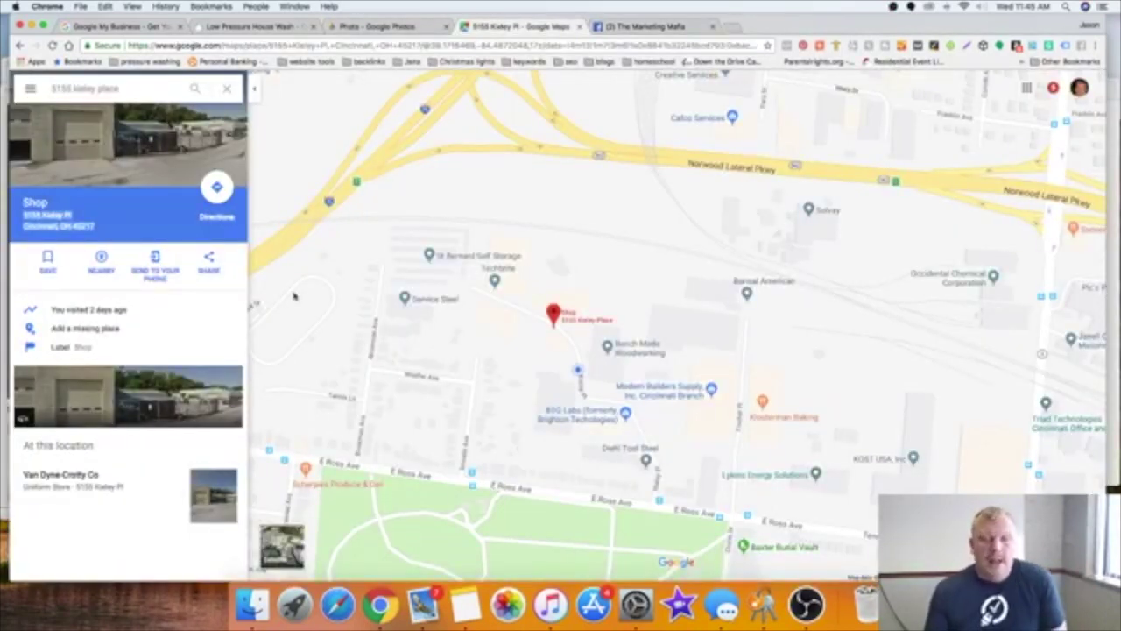
pyautogui.click(105, 328)
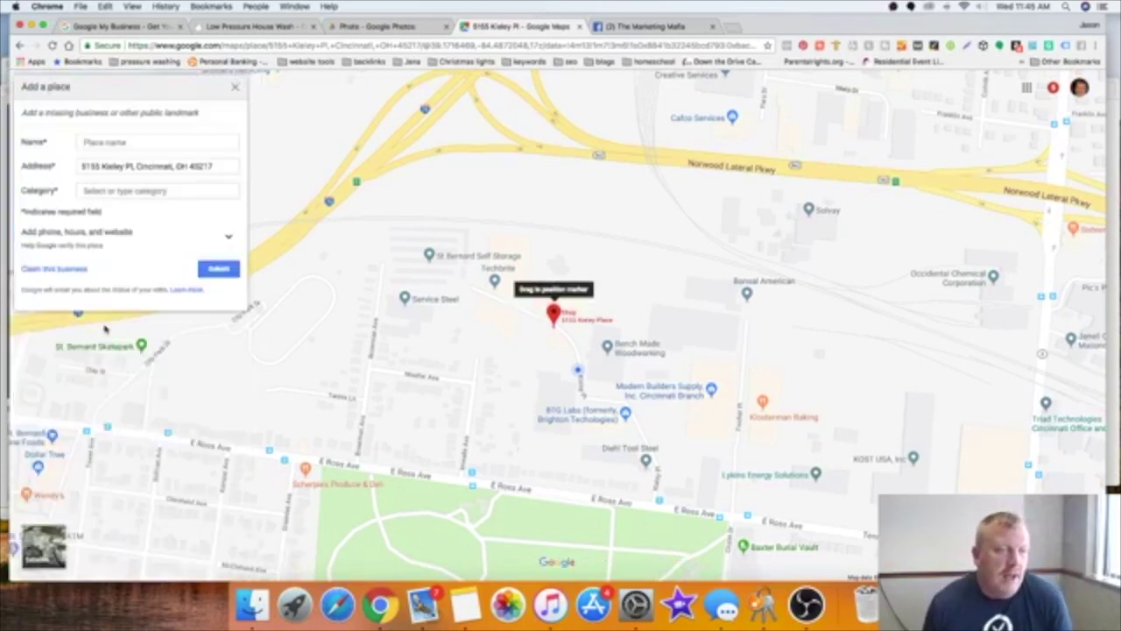
pyautogui.click(124, 142)
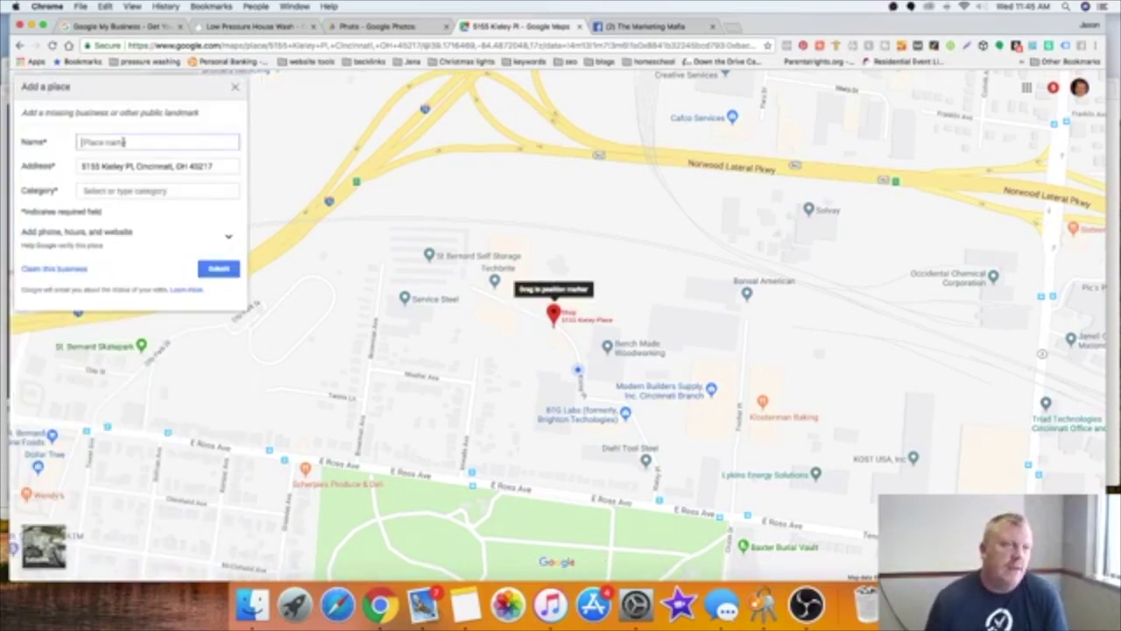
pyautogui.write('Cl')
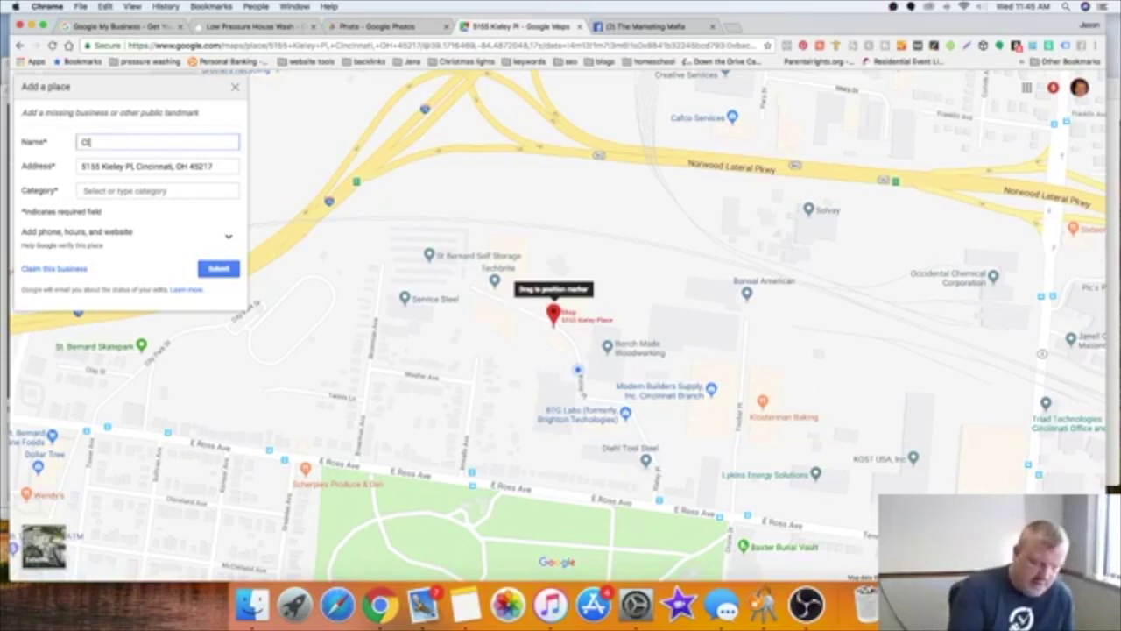
pyautogui.write('ean Cincy')
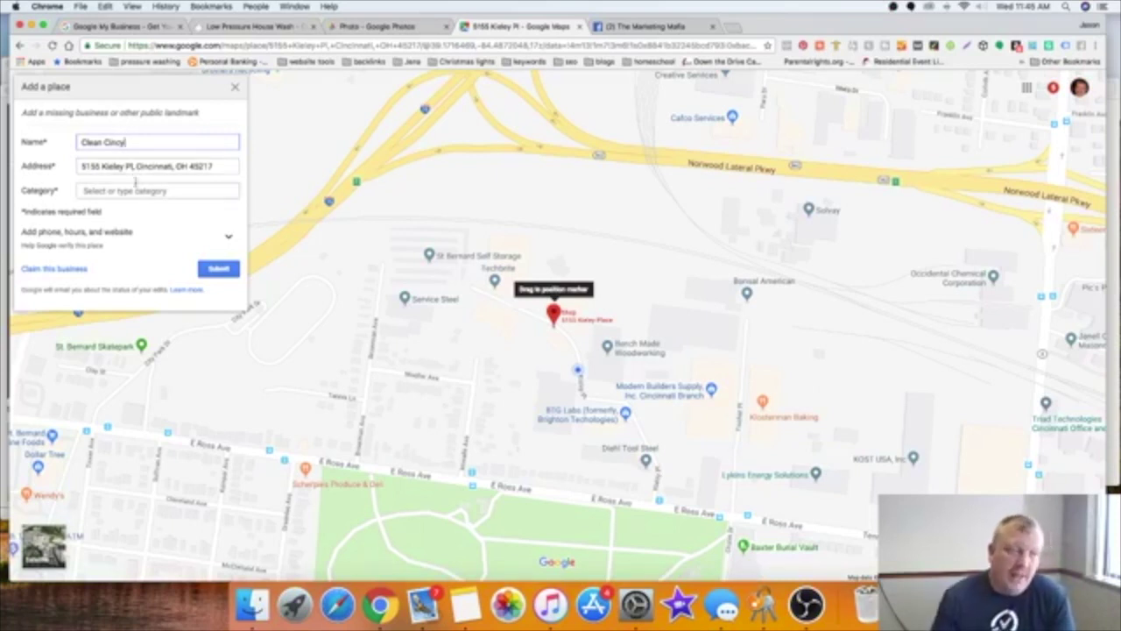
# Step: Browse the category suggestions for the new place
pyautogui.click(130, 191)
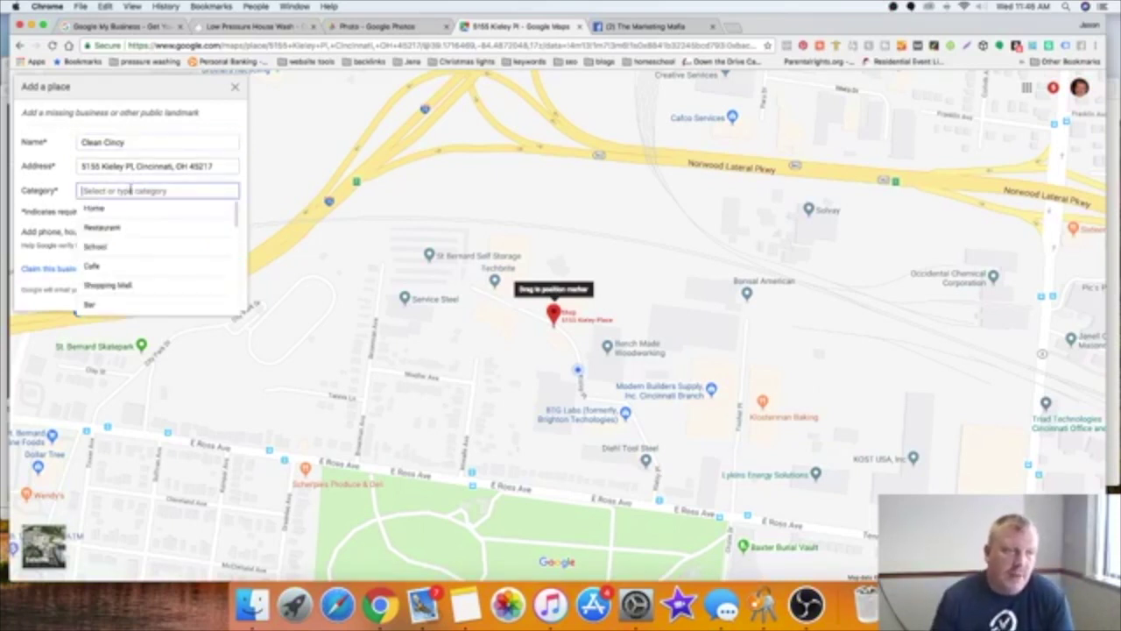
pyautogui.scroll(-3, 134, 261)
pyautogui.scroll(3, 136, 260)
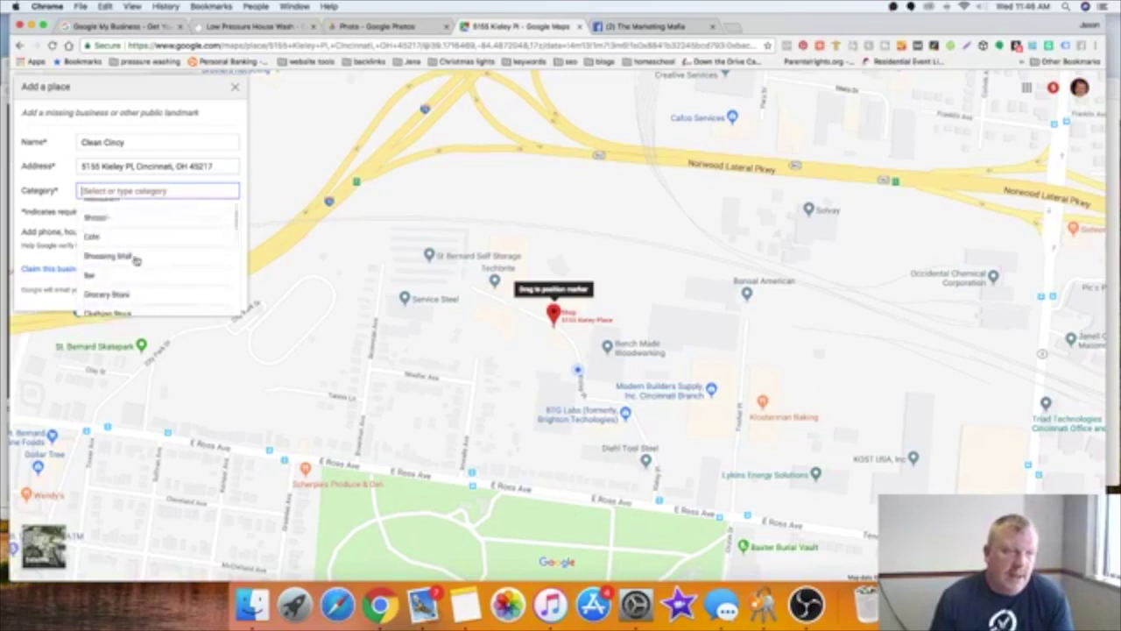
pyautogui.scroll(1, 136, 260)
pyautogui.scroll(-3, 136, 260)
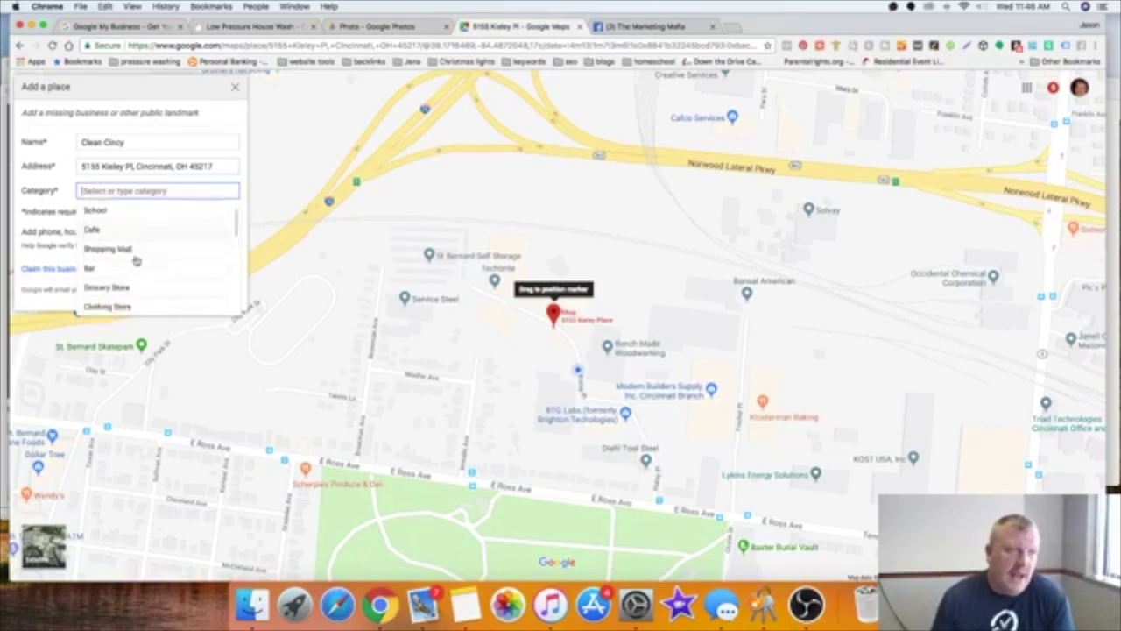
pyautogui.scroll(-3, 136, 260)
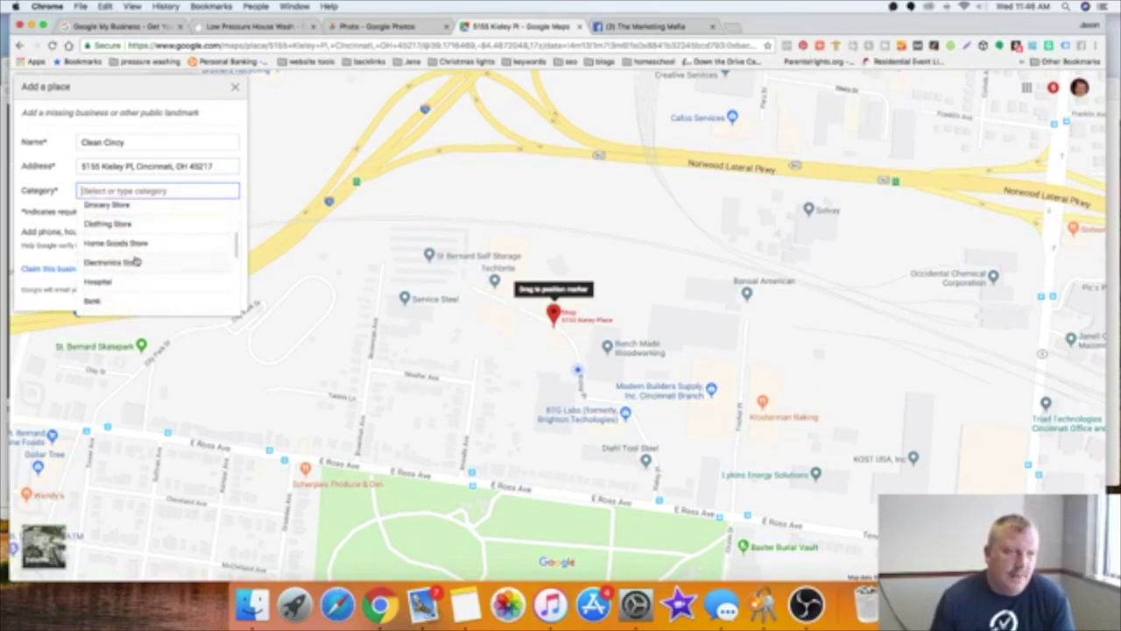
pyautogui.scroll(-4, 136, 260)
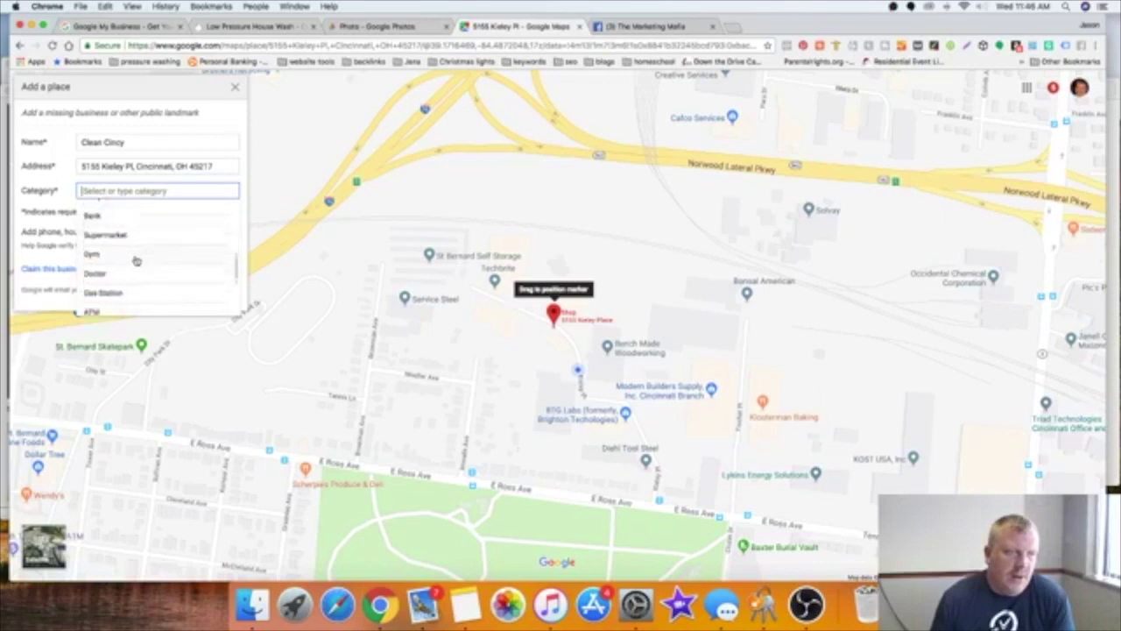
pyautogui.scroll(-3, 136, 260)
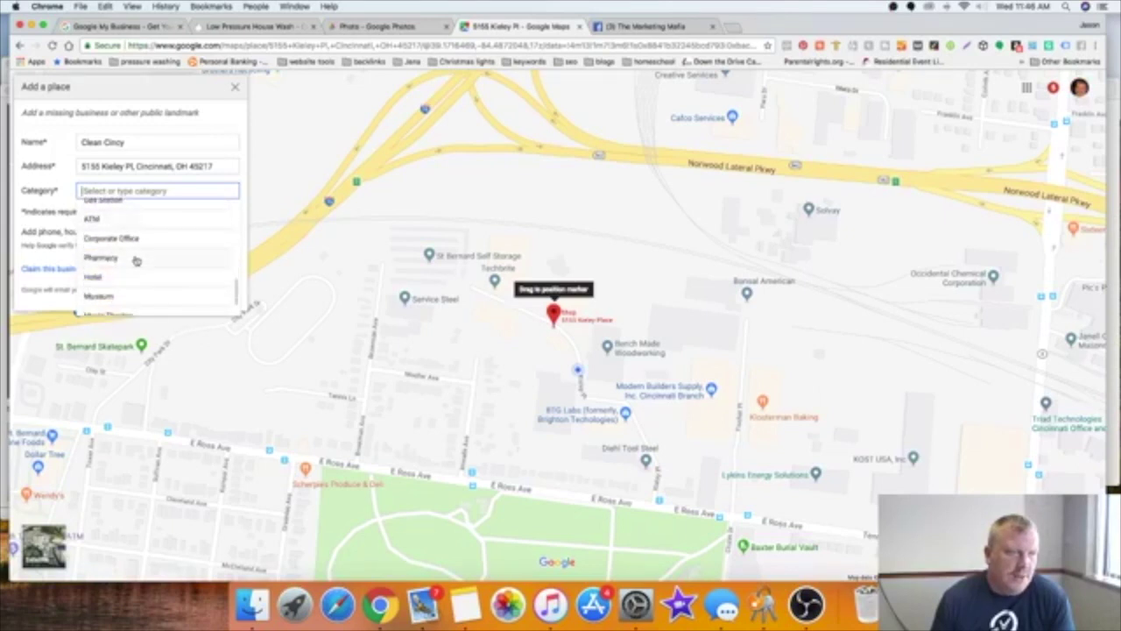
pyautogui.scroll(10, 135, 260)
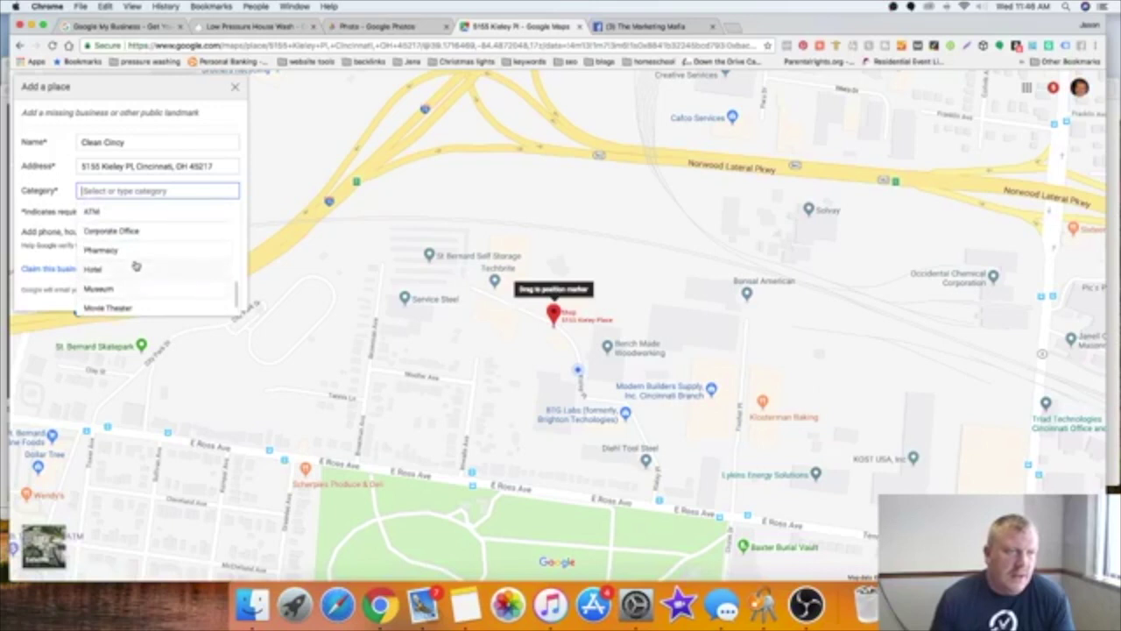
pyautogui.scroll(2, 136, 266)
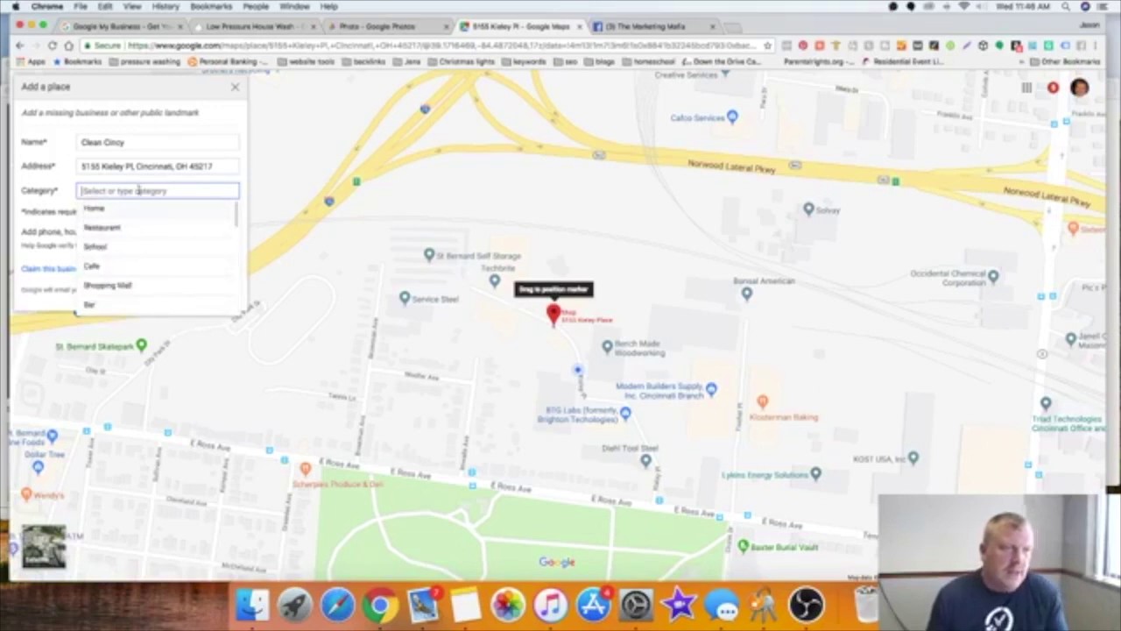
# Step: Choose Pressure Washing Service as the category, submit, and decline the suggested similar places
pyautogui.write('pr')
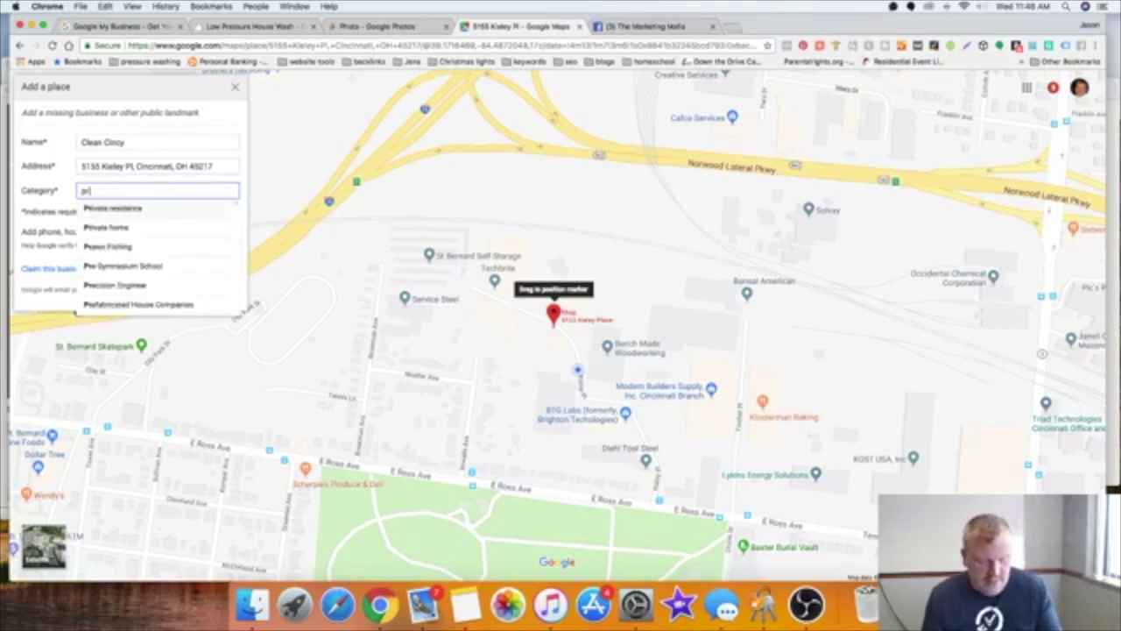
pyautogui.write('ess')
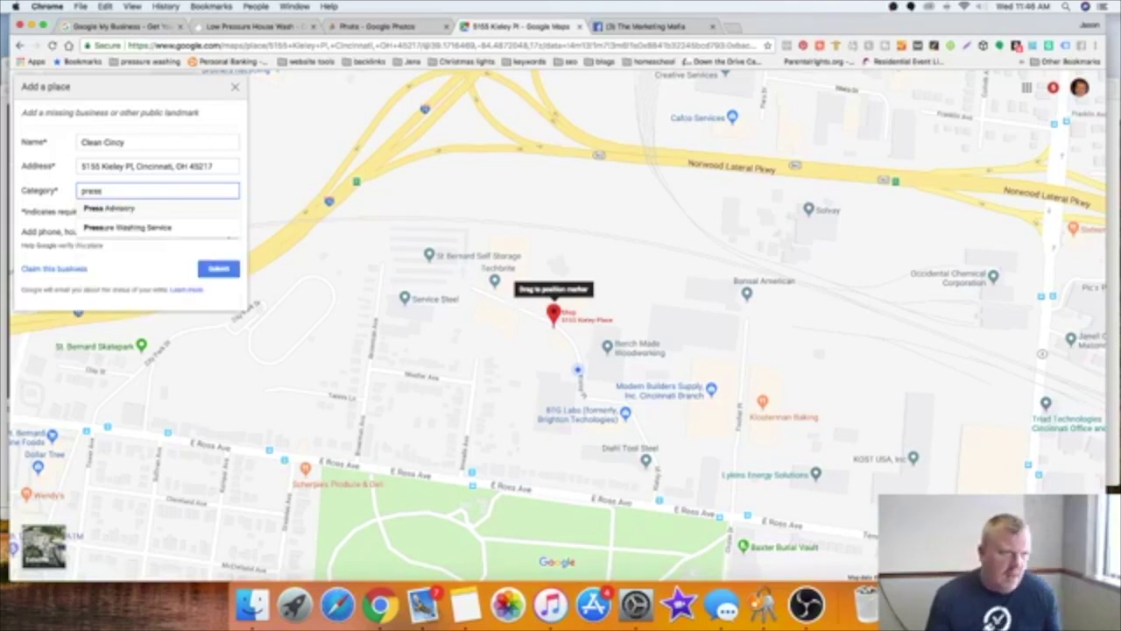
pyautogui.press('BackSpace')
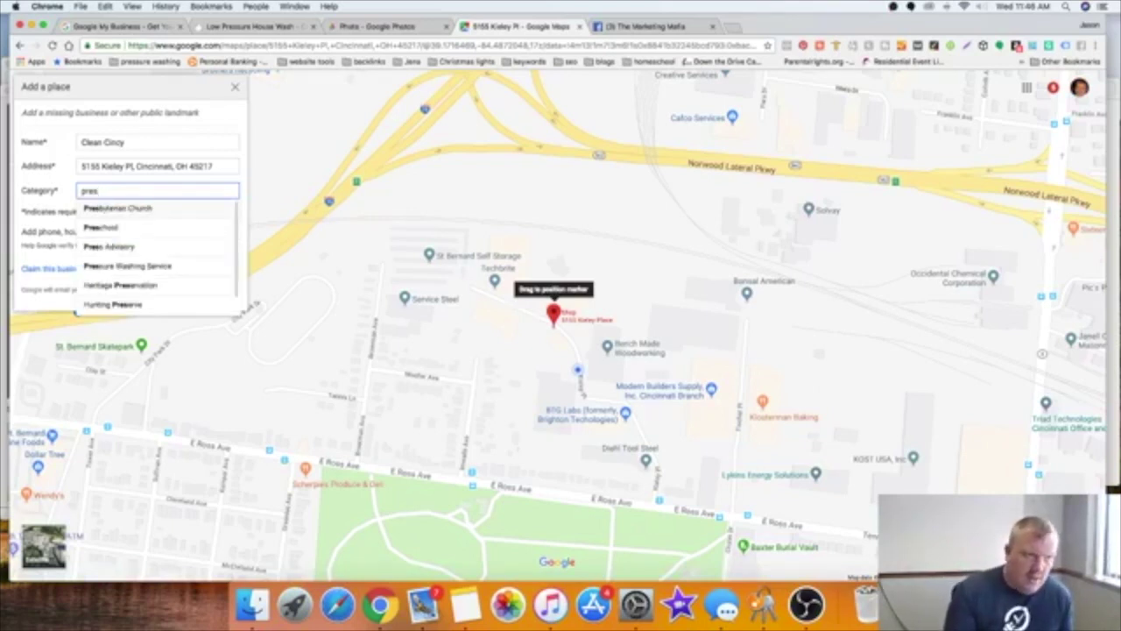
pyautogui.write('s')
pyautogui.click(143, 227)
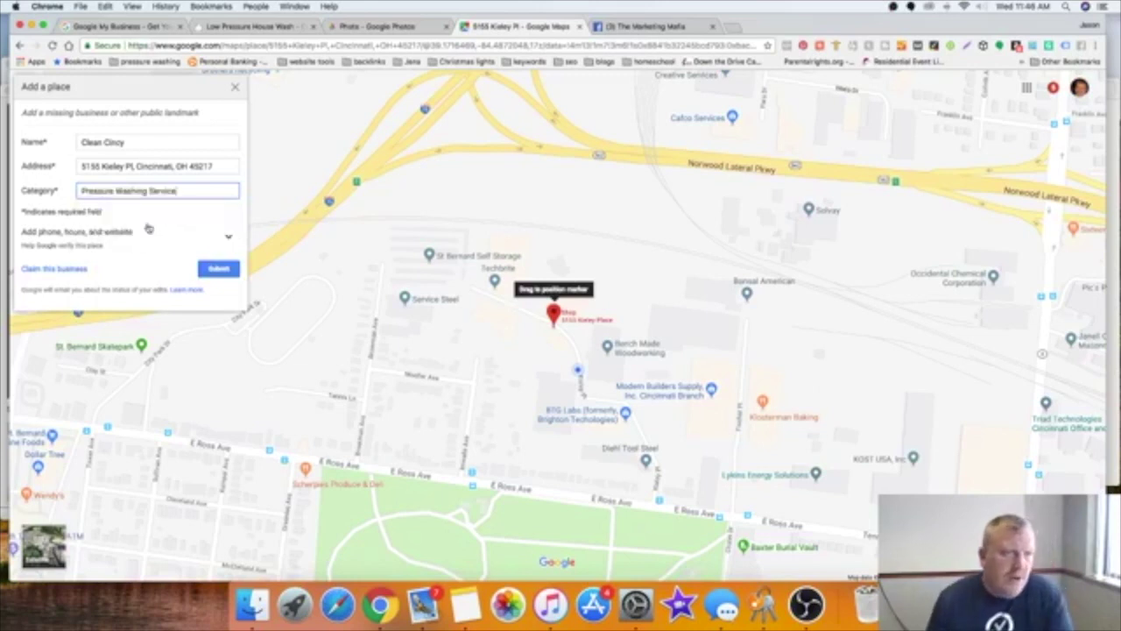
pyautogui.click(218, 269)
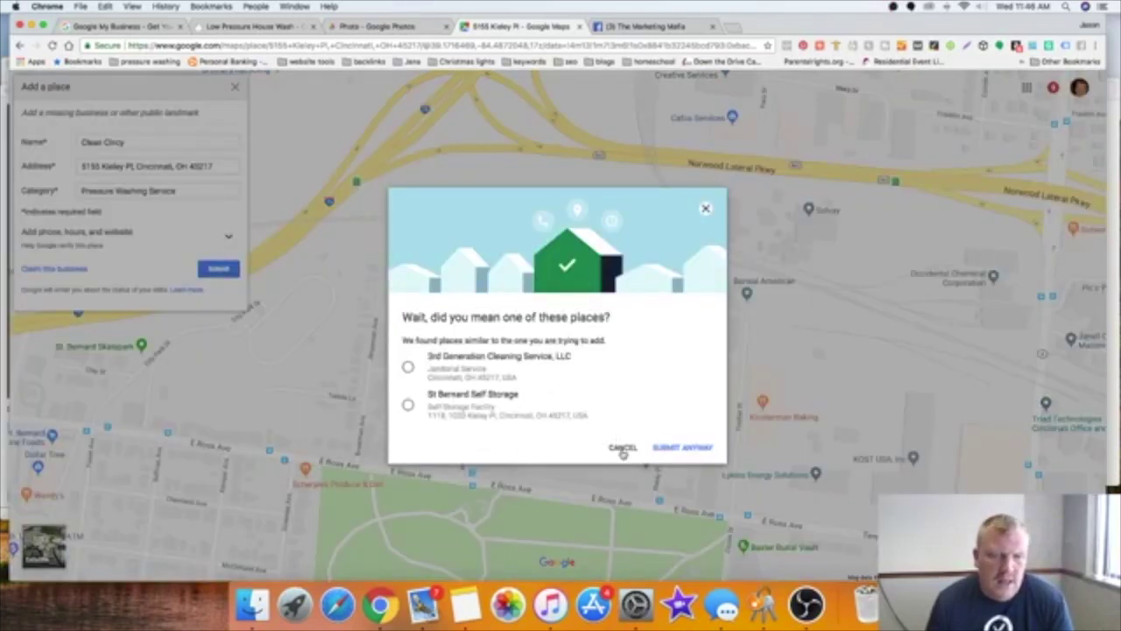
pyautogui.click(706, 208)
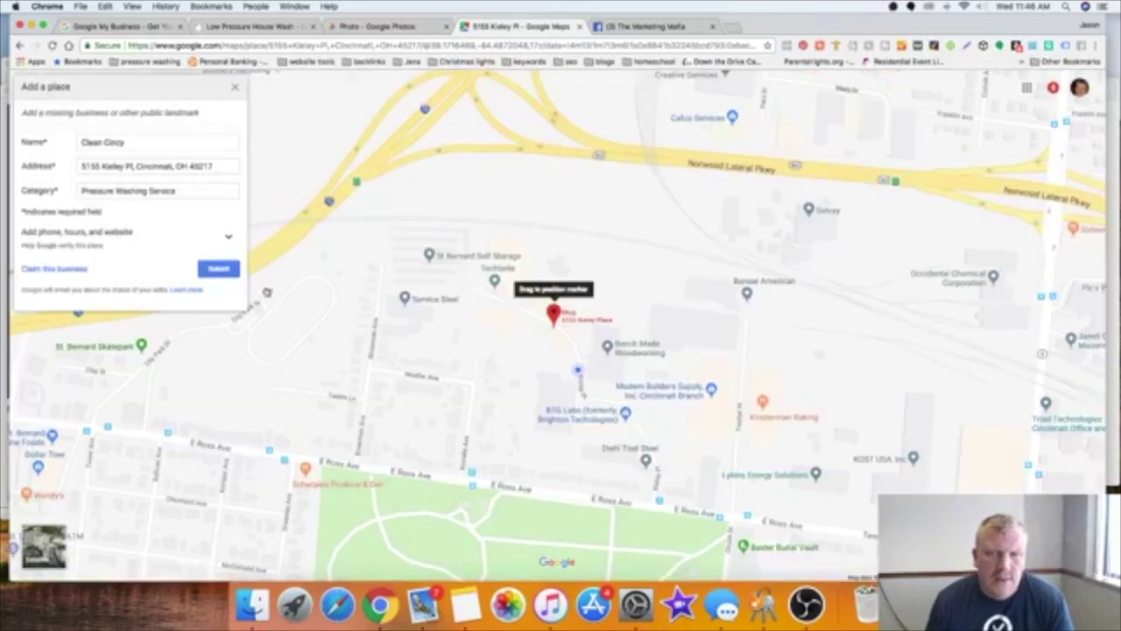
# Step: Reveal the phone, hours and website fields, select Phone, and bring up the Clean Cincy note
pyautogui.click(230, 234)
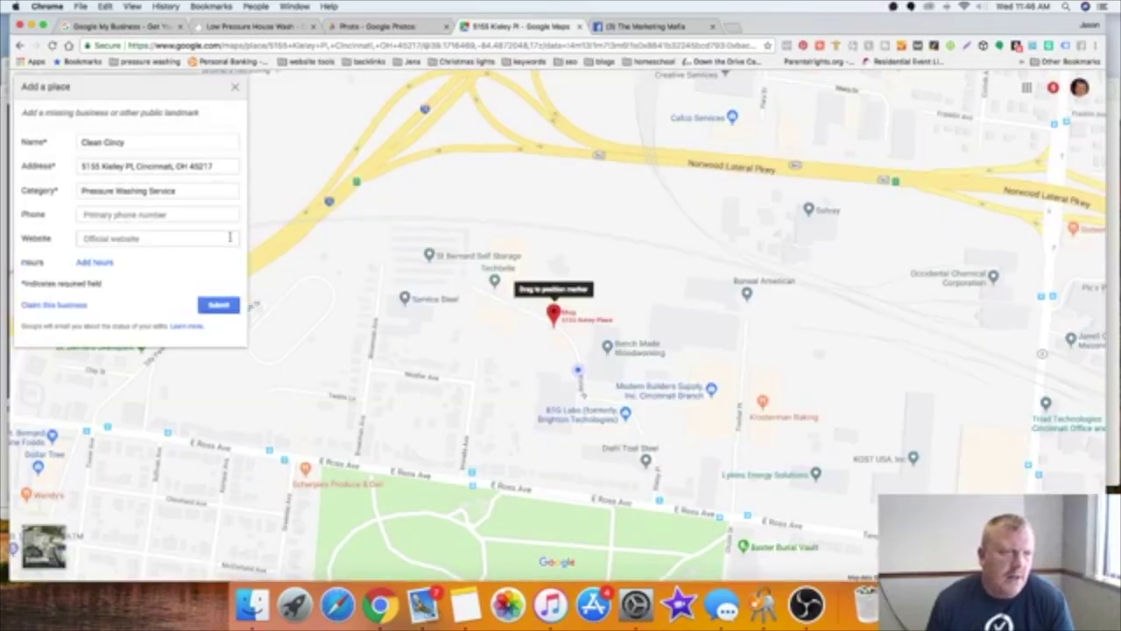
pyautogui.click(146, 213)
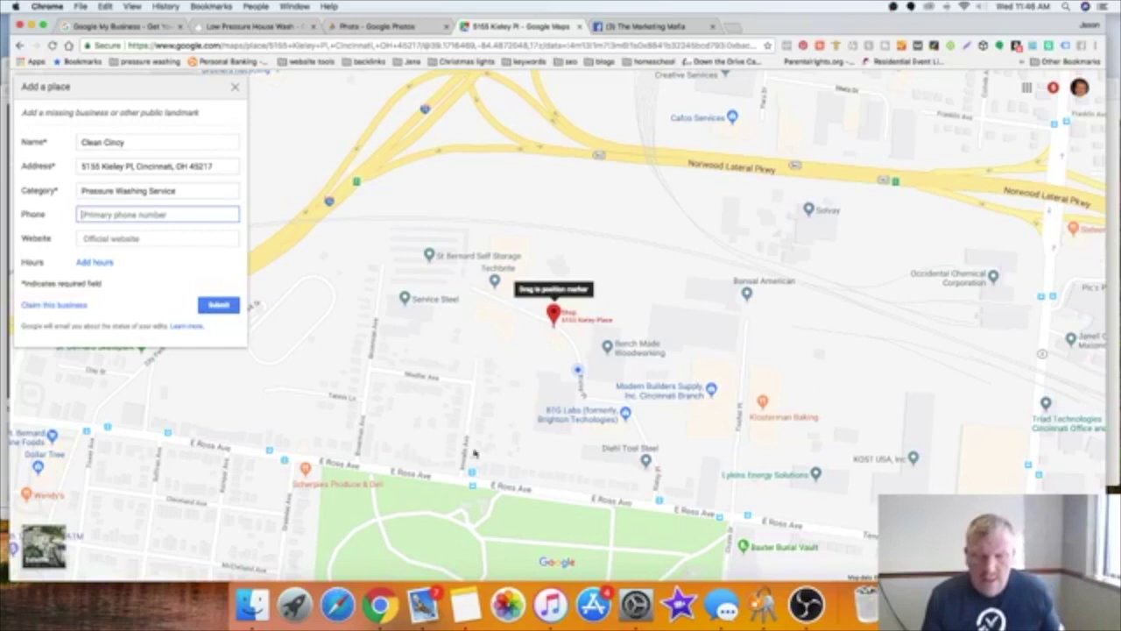
pyautogui.click(462, 606)
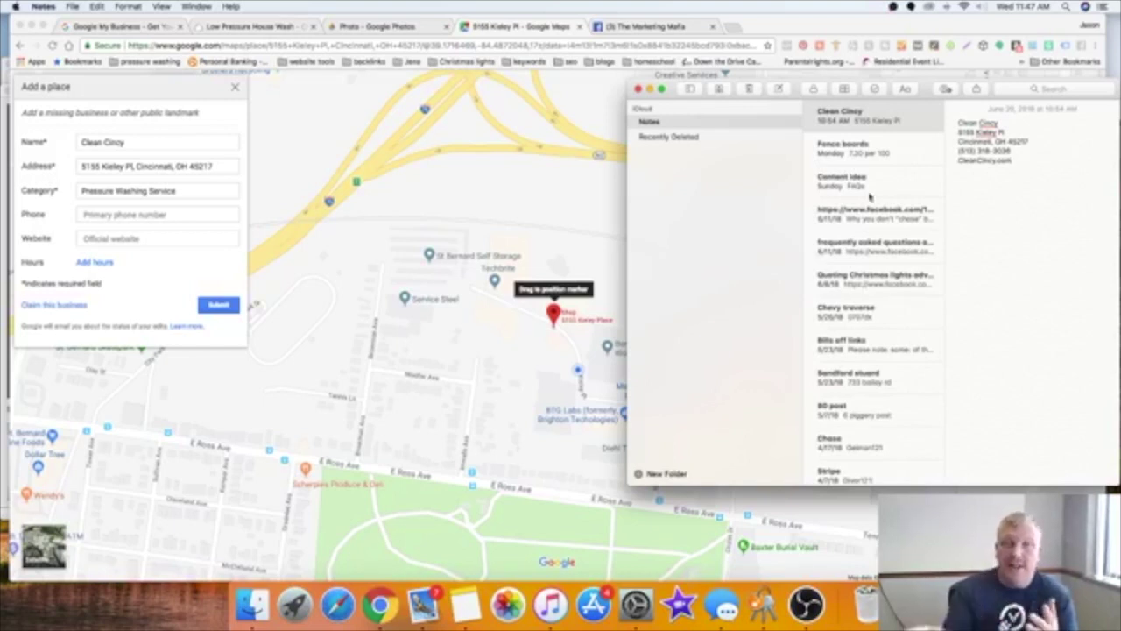
# Step: Copy the phone number from the Clean Cincy note and paste it into the Phone field
pyautogui.doubleClick(989, 122)
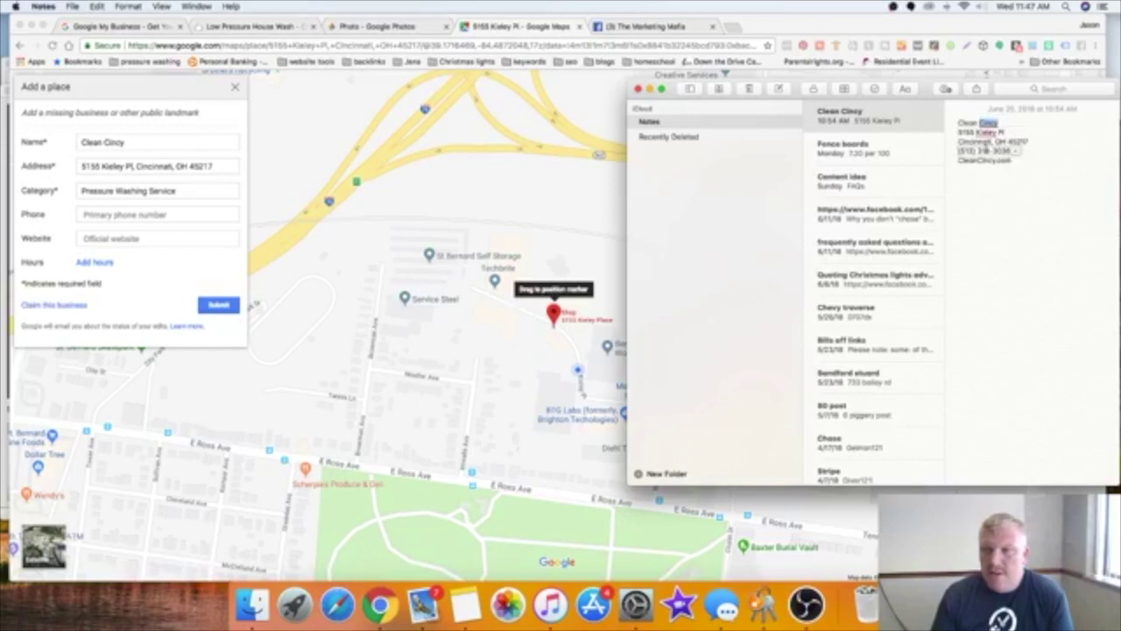
pyautogui.moveTo(957, 151); pyautogui.dragTo(1014, 151)
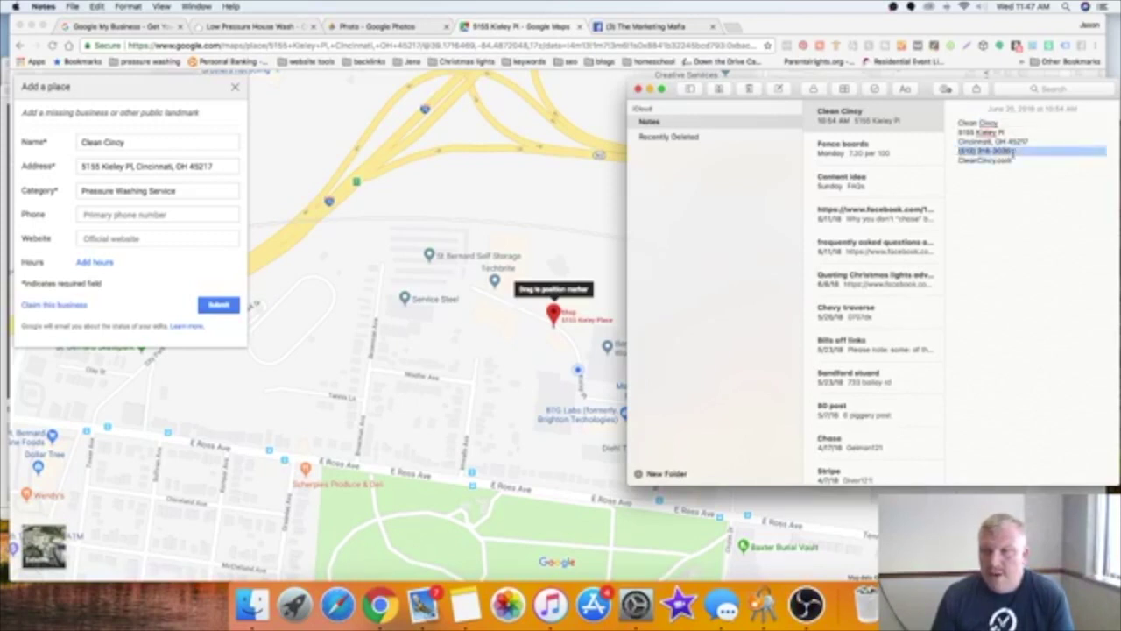
pyautogui.rightClick(1016, 150)
pyautogui.click(910, 265)
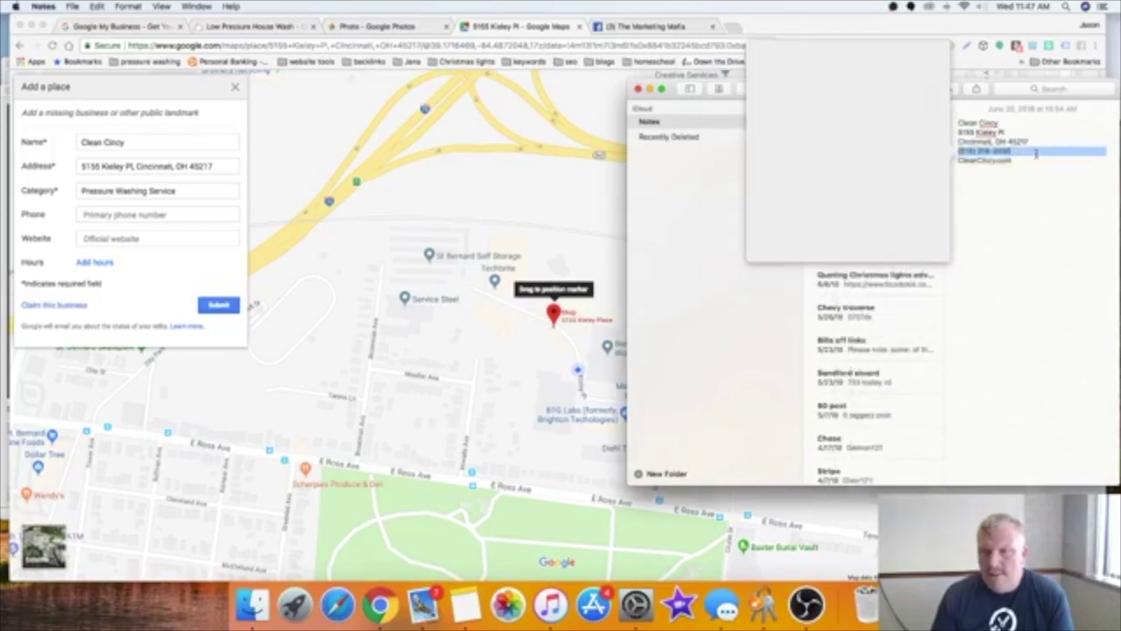
pyautogui.rightClick(1037, 153)
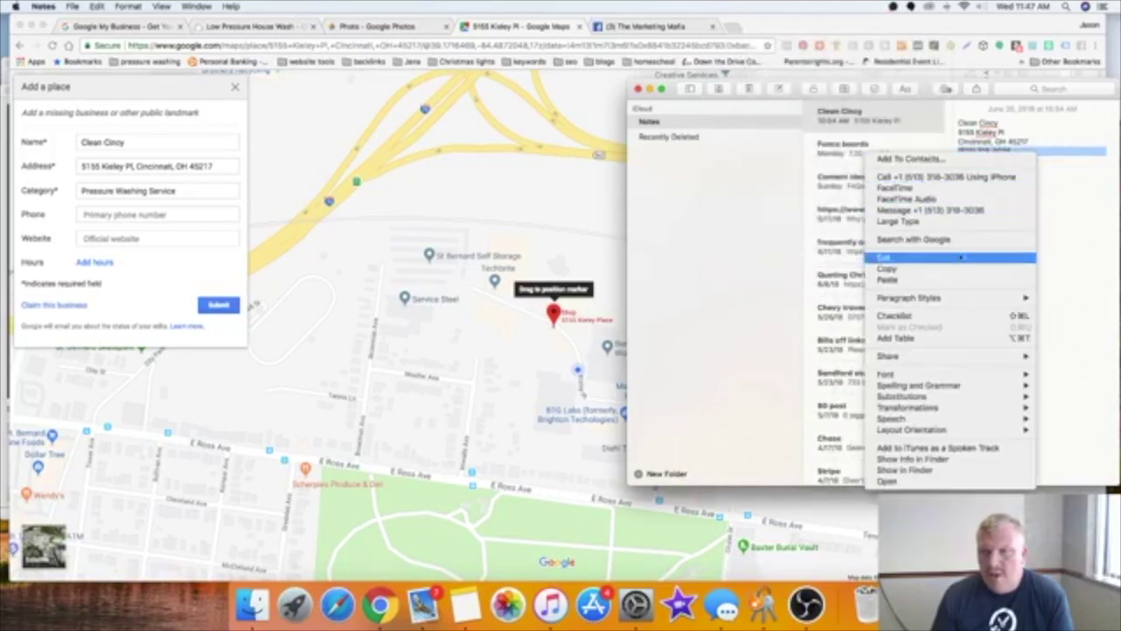
pyautogui.click(955, 269)
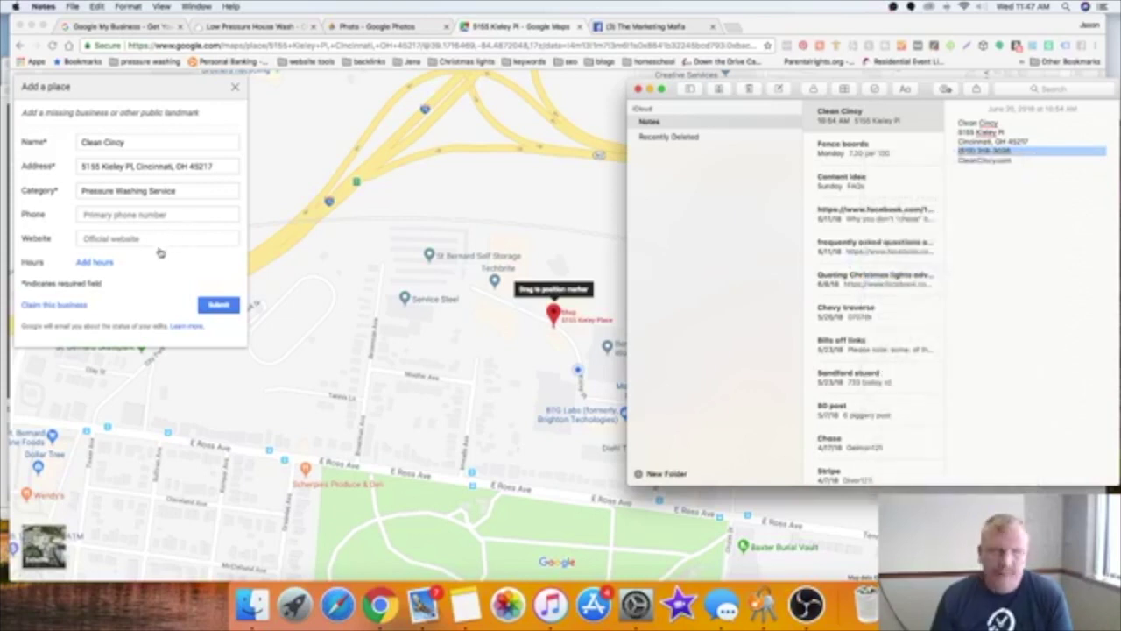
pyautogui.click(158, 216)
pyautogui.rightClick(157, 215)
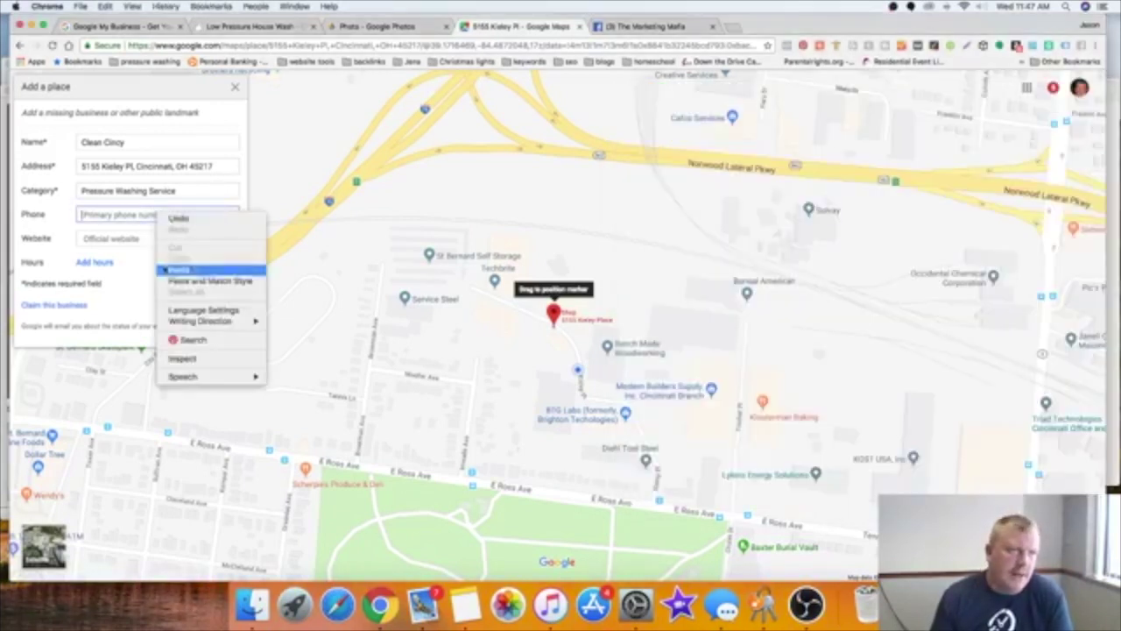
pyautogui.click(174, 271)
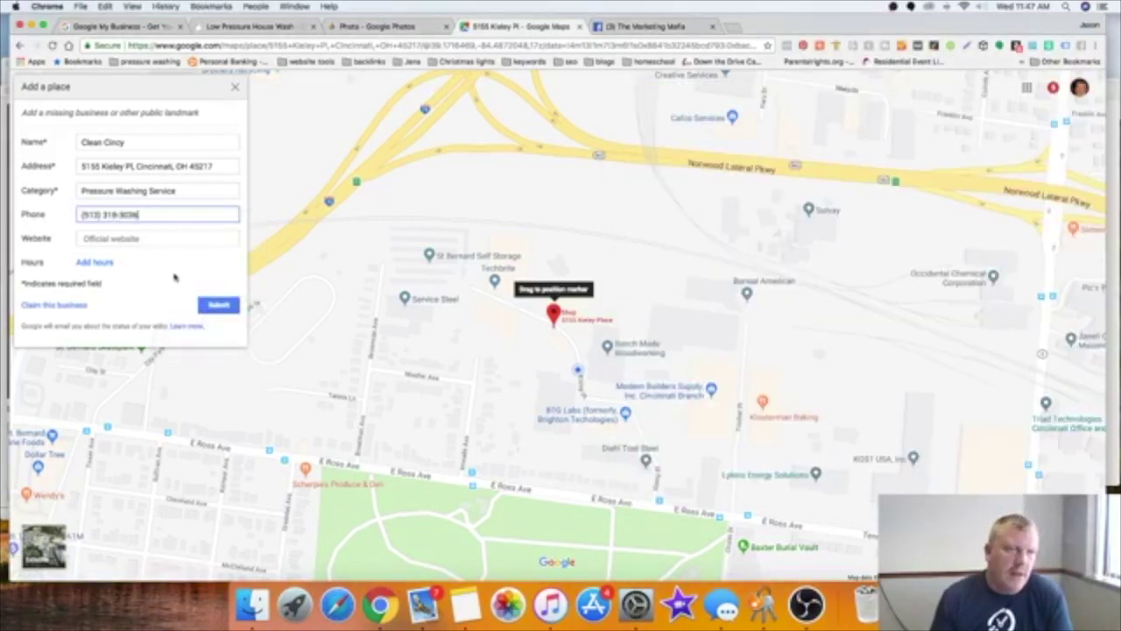
pyautogui.click(240, 26)
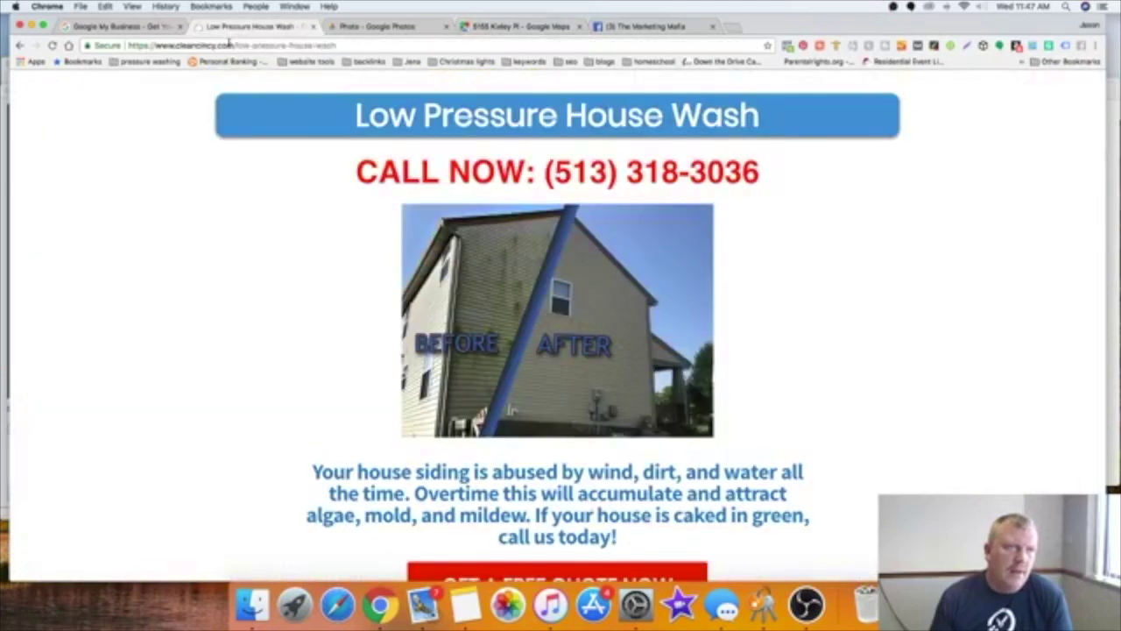
pyautogui.rightClick(228, 44)
pyautogui.click(244, 56)
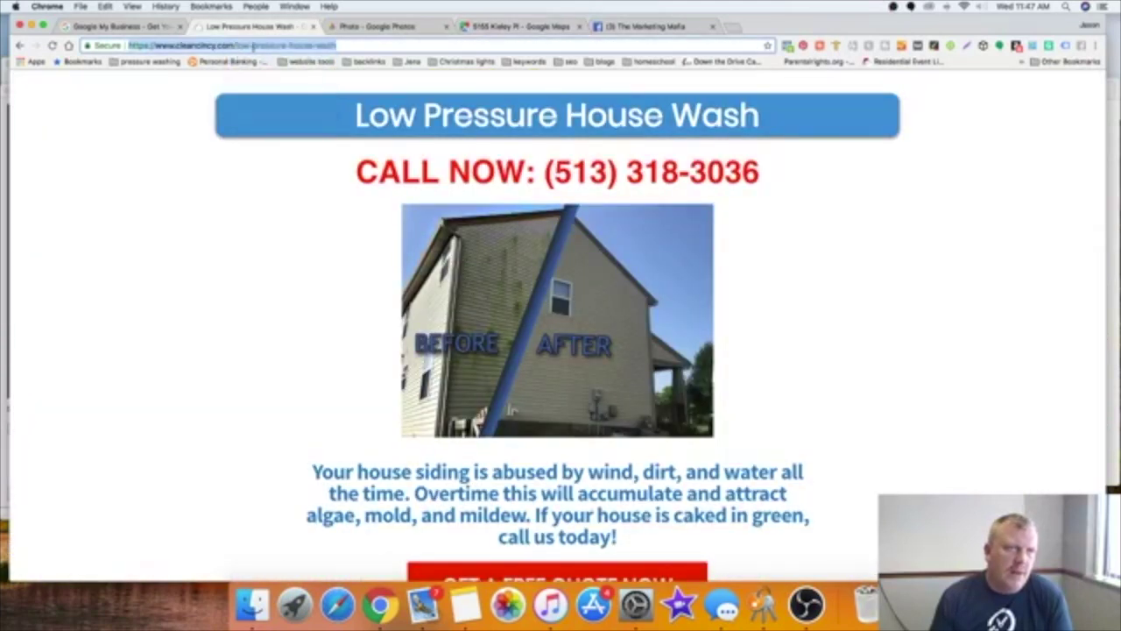
pyautogui.click(491, 28)
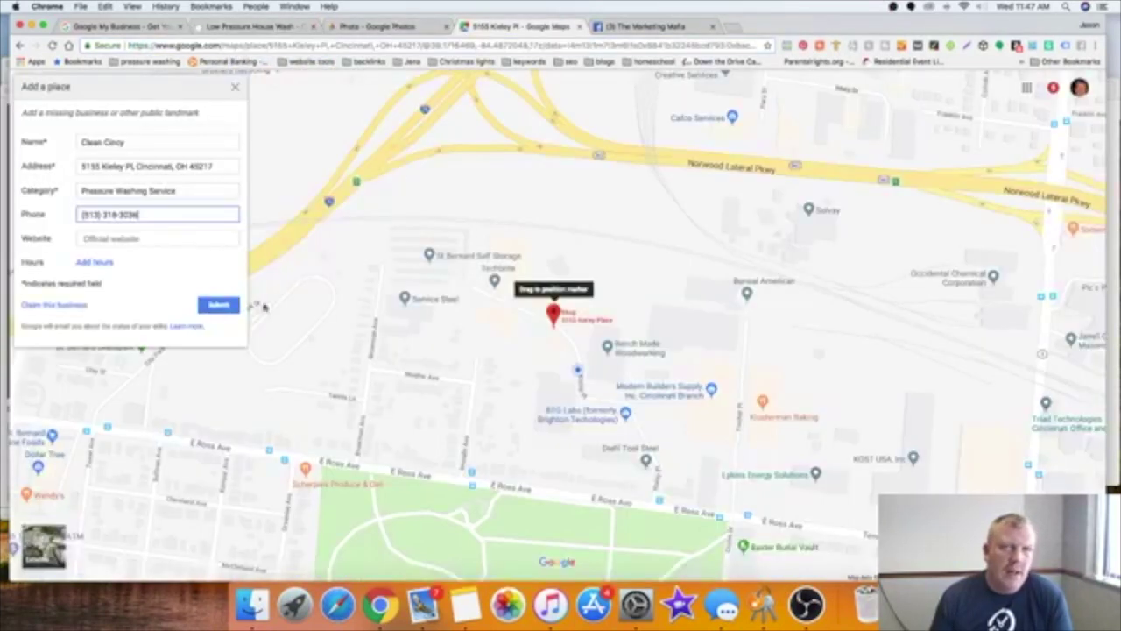
pyautogui.click(165, 239)
pyautogui.rightClick(164, 239)
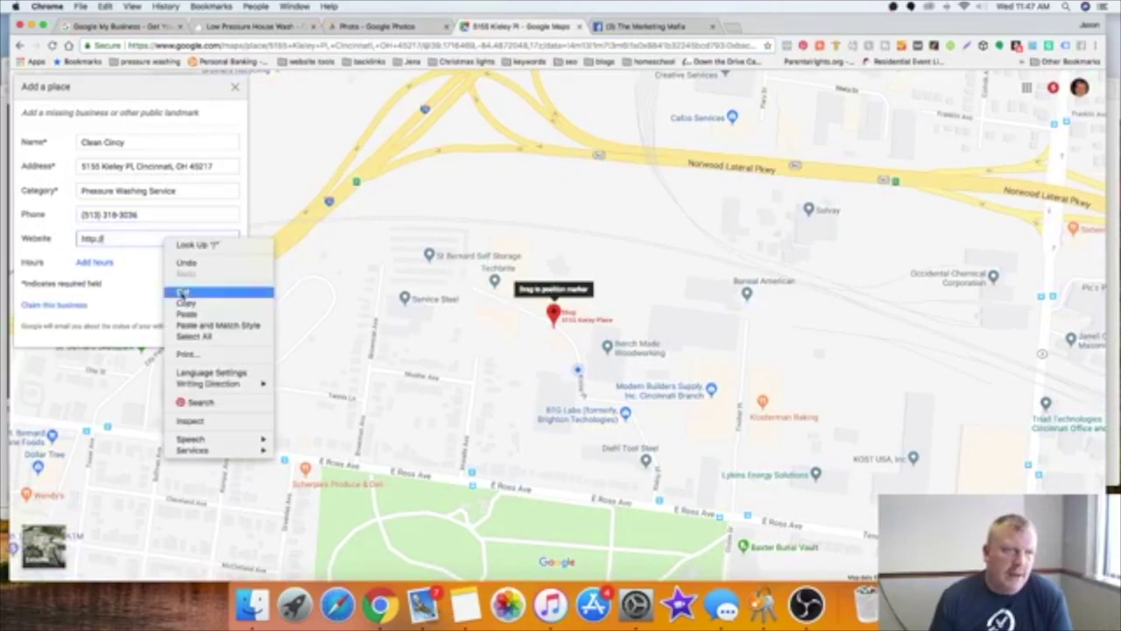
pyautogui.click(145, 239)
pyautogui.press('BackSpace')
pyautogui.press('BackSpace')
pyautogui.press('BackSpace')
pyautogui.press('BackSpace')
pyautogui.press('BackSpace')
pyautogui.press('BackSpace')
pyautogui.press('BackSpace')
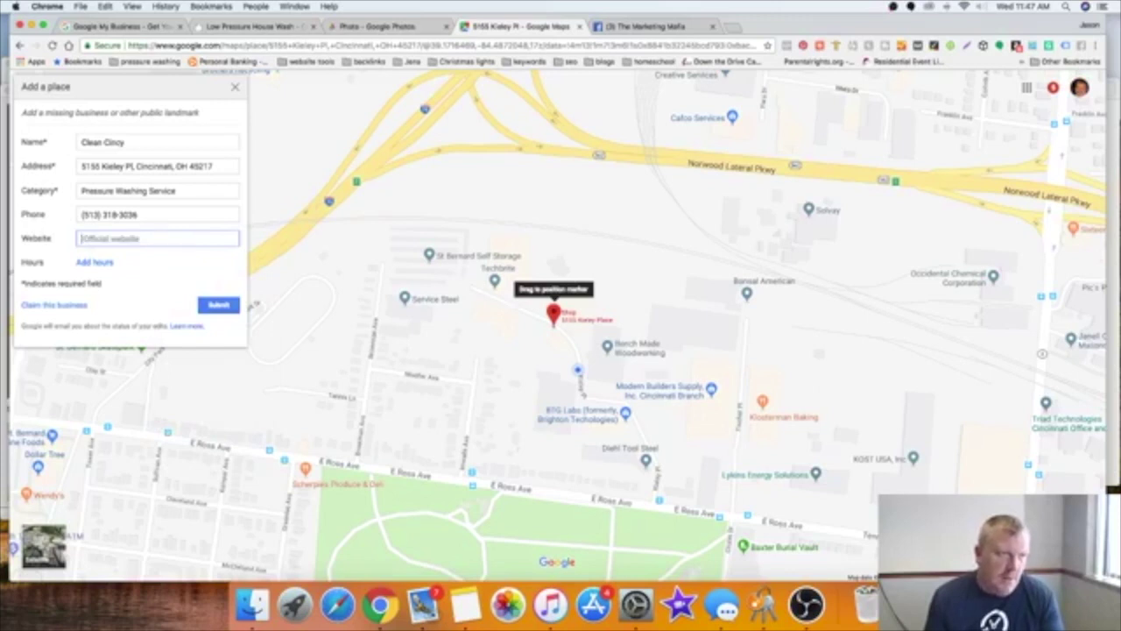
pyautogui.rightClick(143, 238)
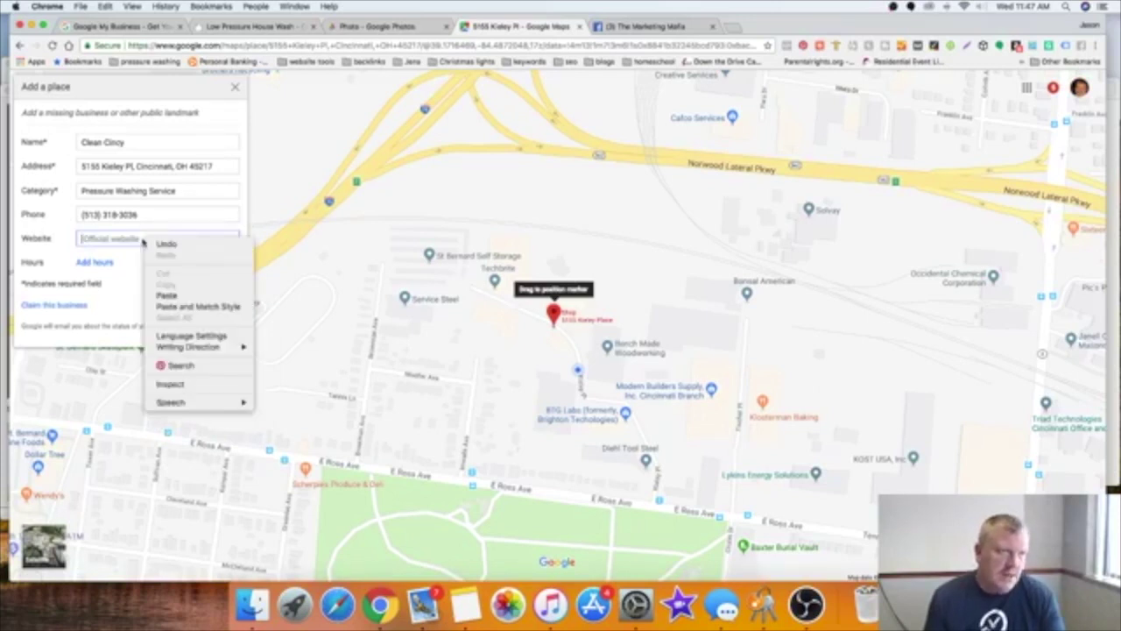
pyautogui.click(163, 293)
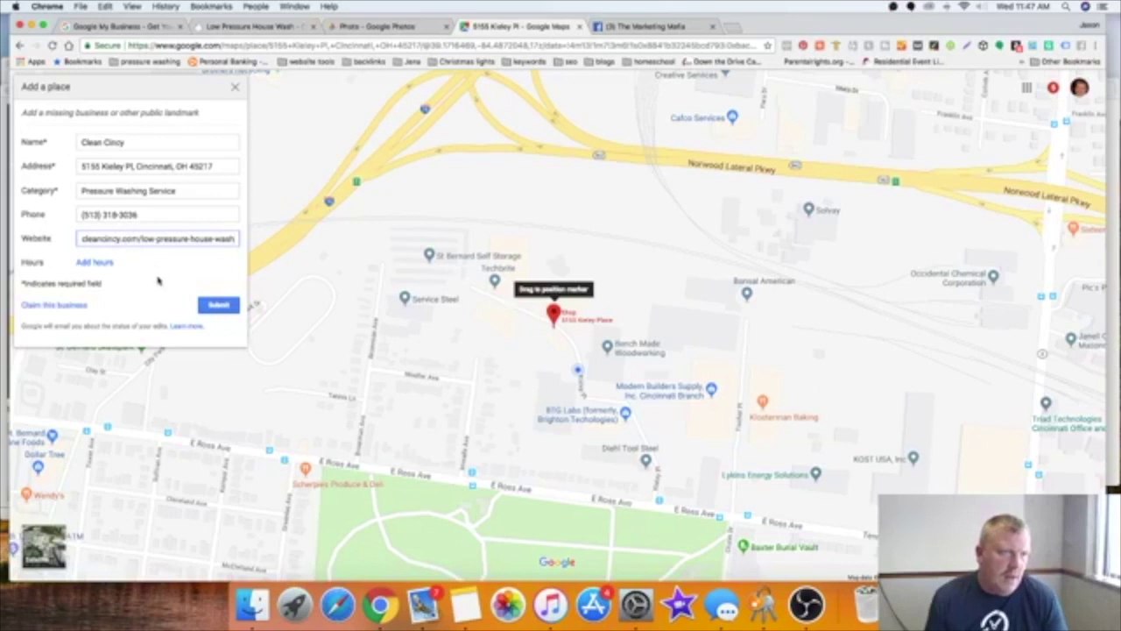
# Step: Add opening hours covering every day from Monday through Sunday
pyautogui.click(104, 263)
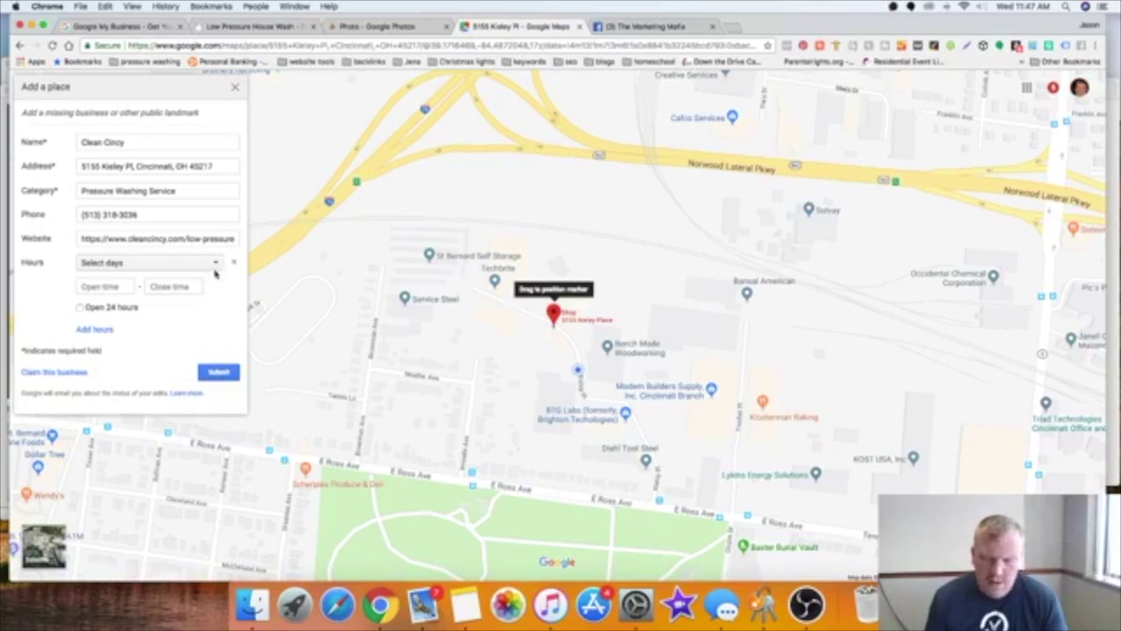
pyautogui.click(214, 267)
pyautogui.click(87, 282)
pyautogui.click(88, 297)
pyautogui.click(86, 312)
pyautogui.click(85, 326)
pyautogui.click(85, 342)
pyautogui.click(87, 357)
pyautogui.click(87, 373)
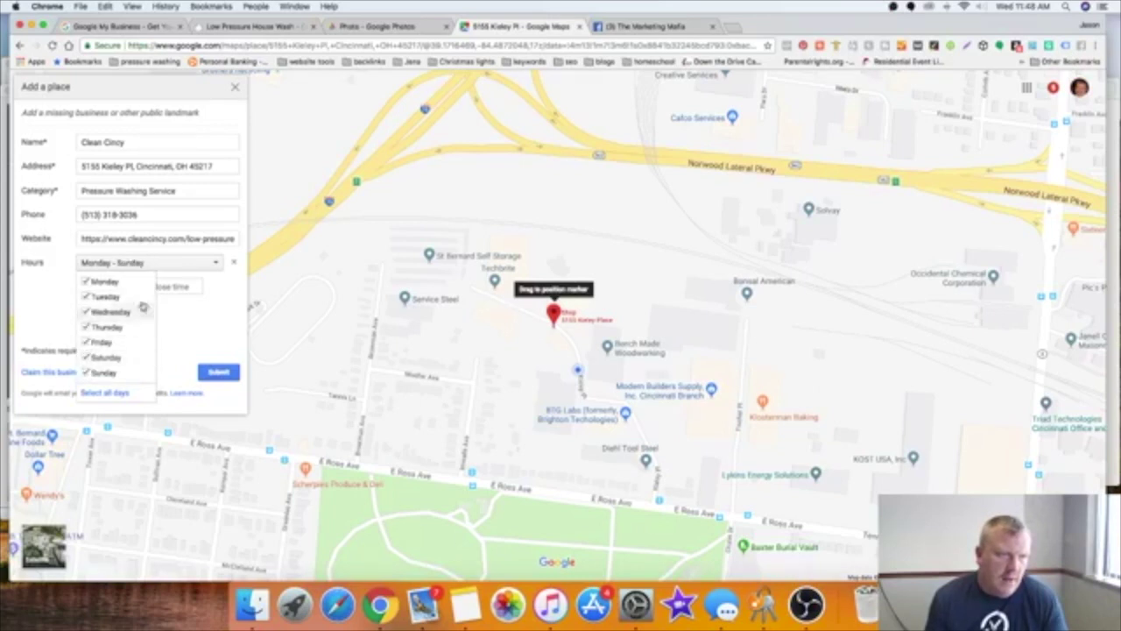
pyautogui.click(213, 350)
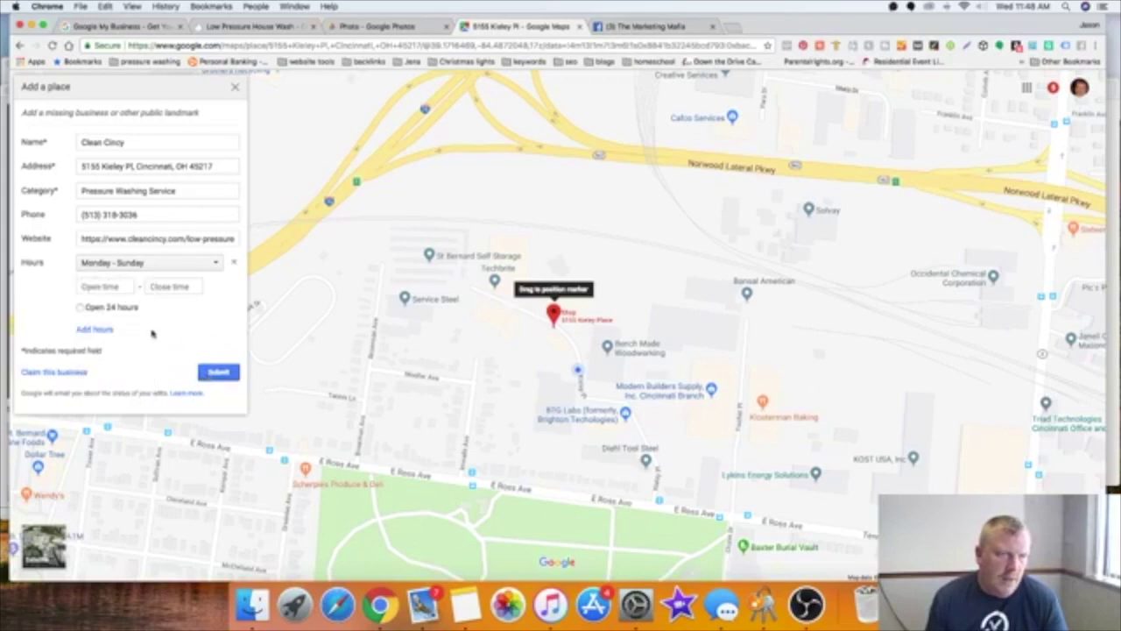
# Step: Set the hours to 7:30 AM–7:30 PM and start claiming the business
pyautogui.click(114, 286)
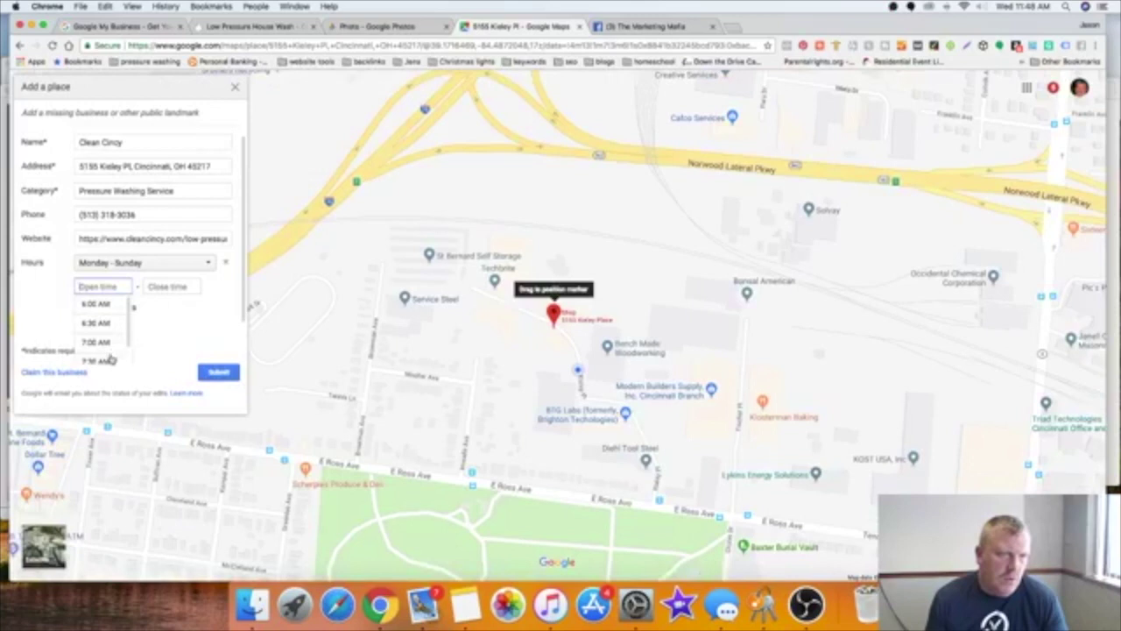
pyautogui.click(114, 359)
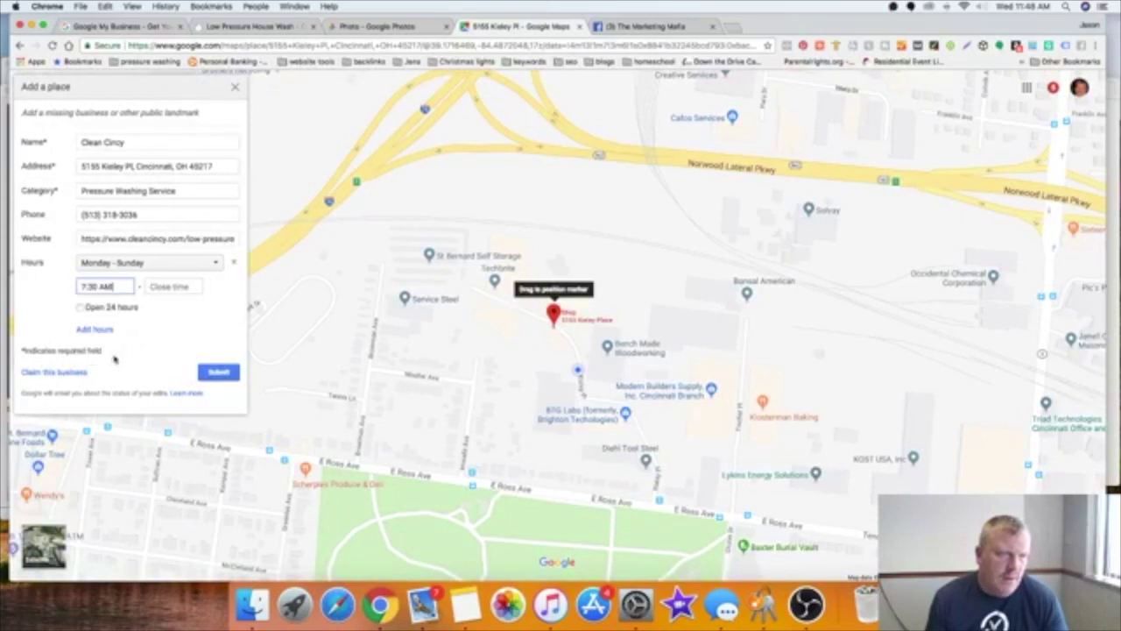
pyautogui.click(173, 285)
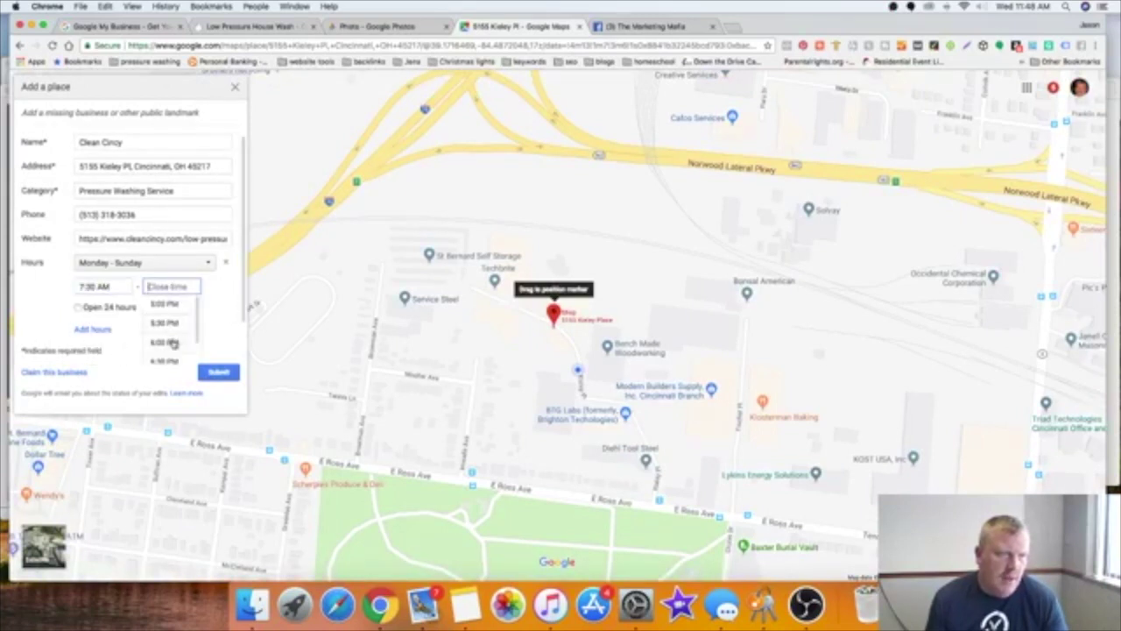
pyautogui.scroll(-3, 166, 355)
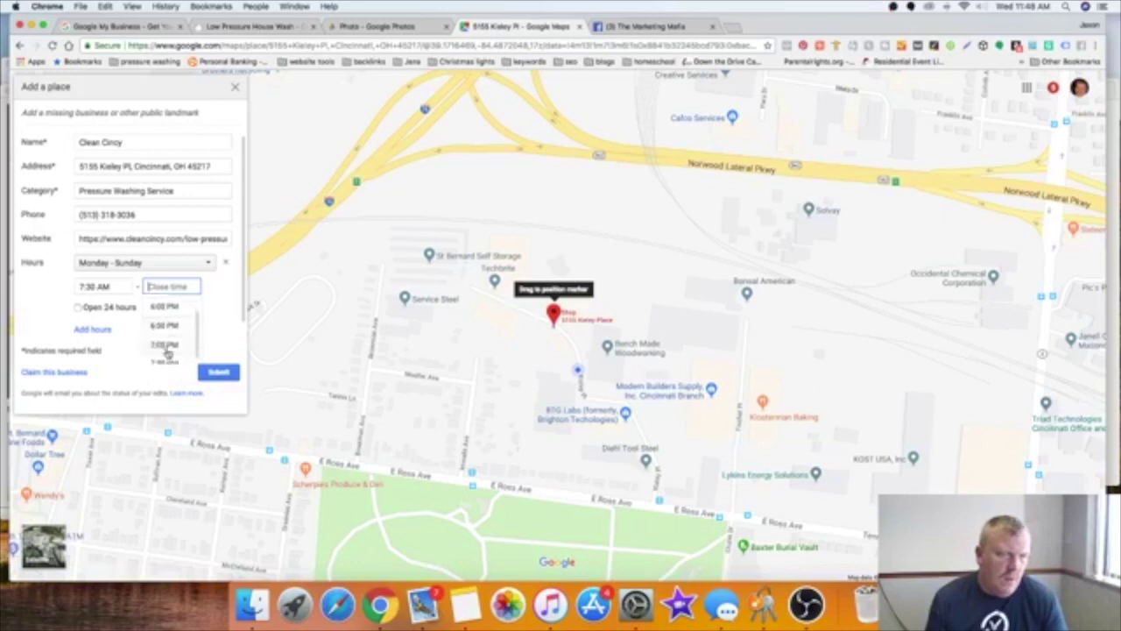
pyautogui.scroll(-1, 165, 349)
pyautogui.click(162, 341)
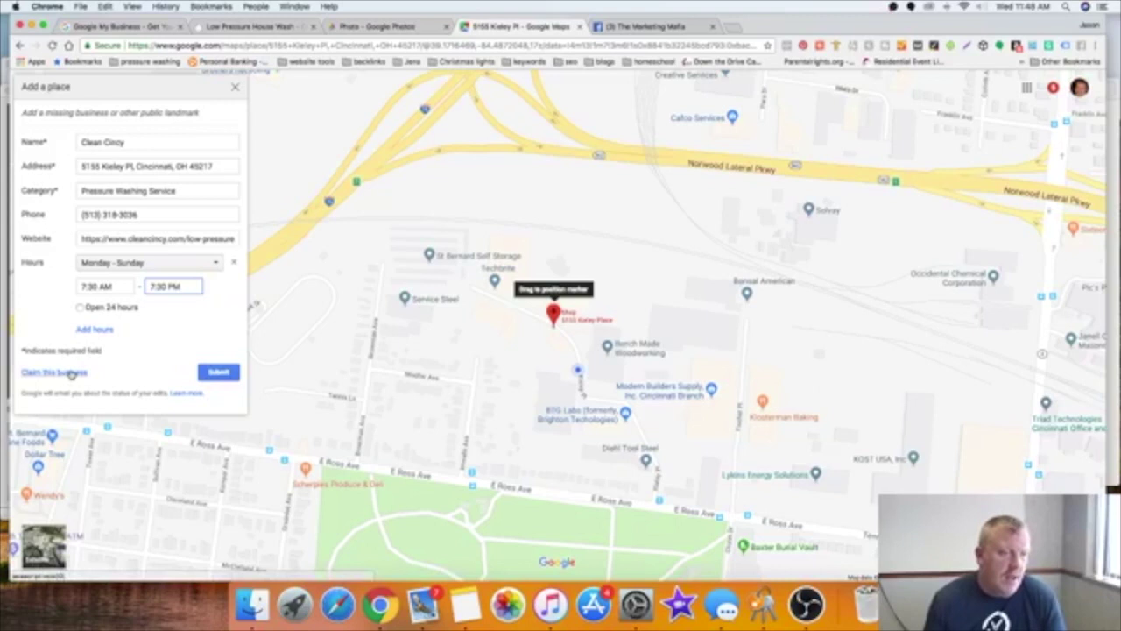
pyautogui.click(73, 373)
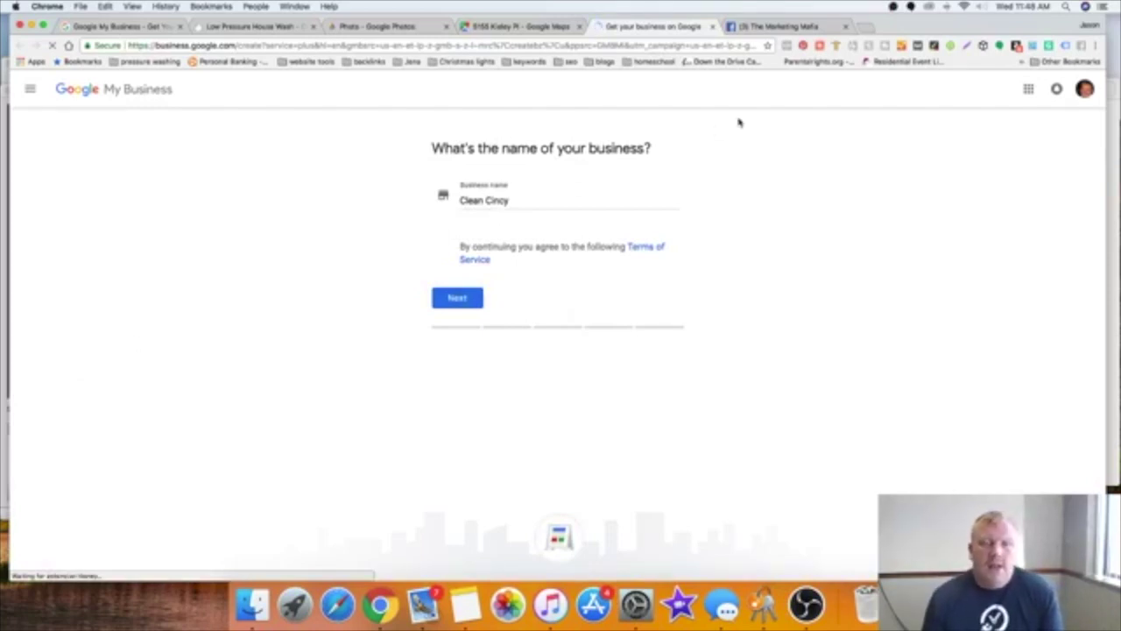
# Step: Keep 'Clean Cincy' as the business name and continue to the location step
pyautogui.click(477, 305)
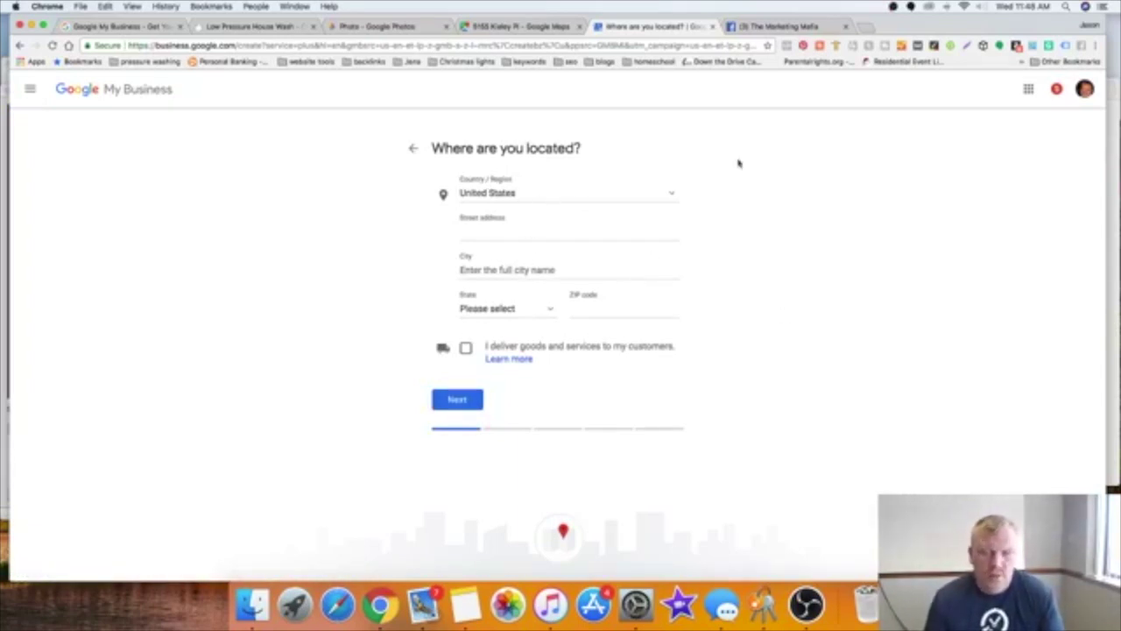
pyautogui.click(1114, 313)
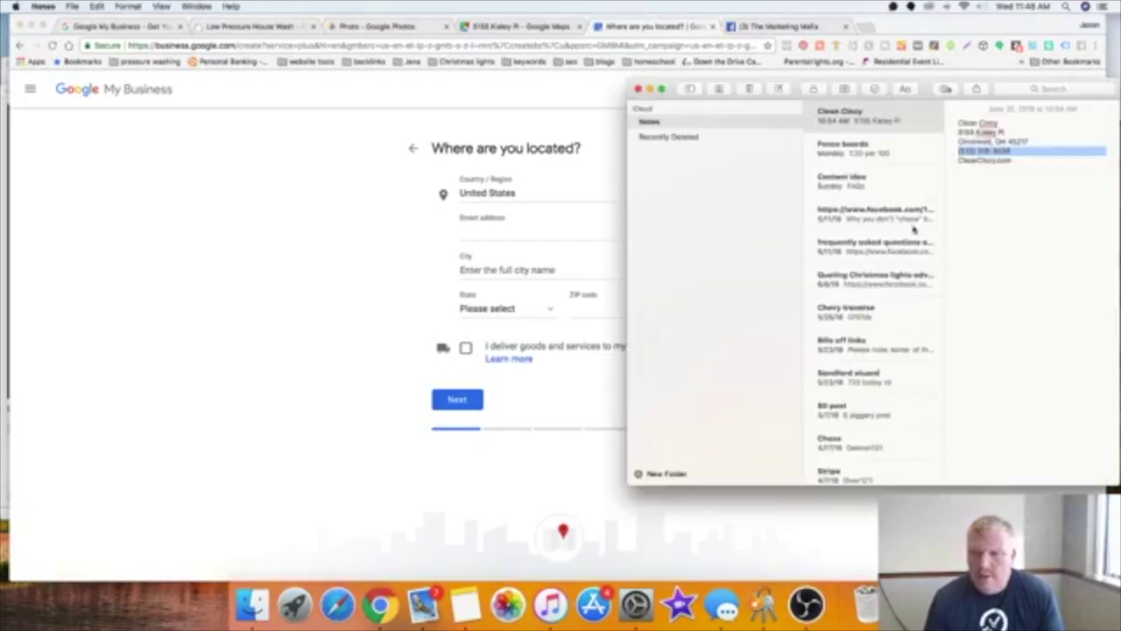
pyautogui.moveTo(958, 131); pyautogui.dragTo(1005, 131)
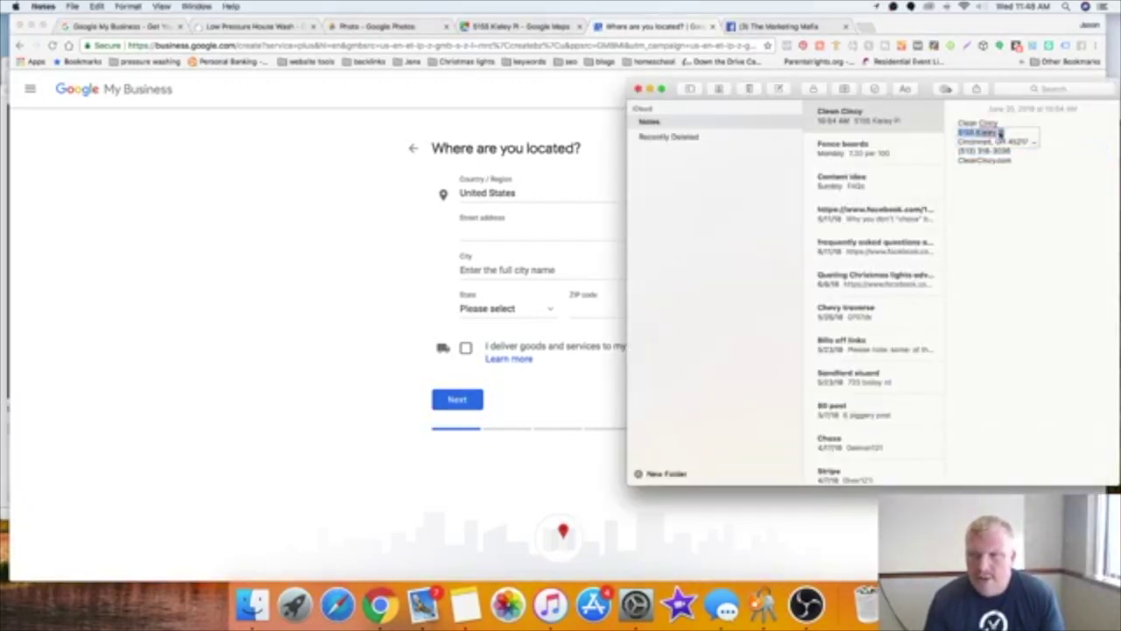
pyautogui.rightClick(1000, 131)
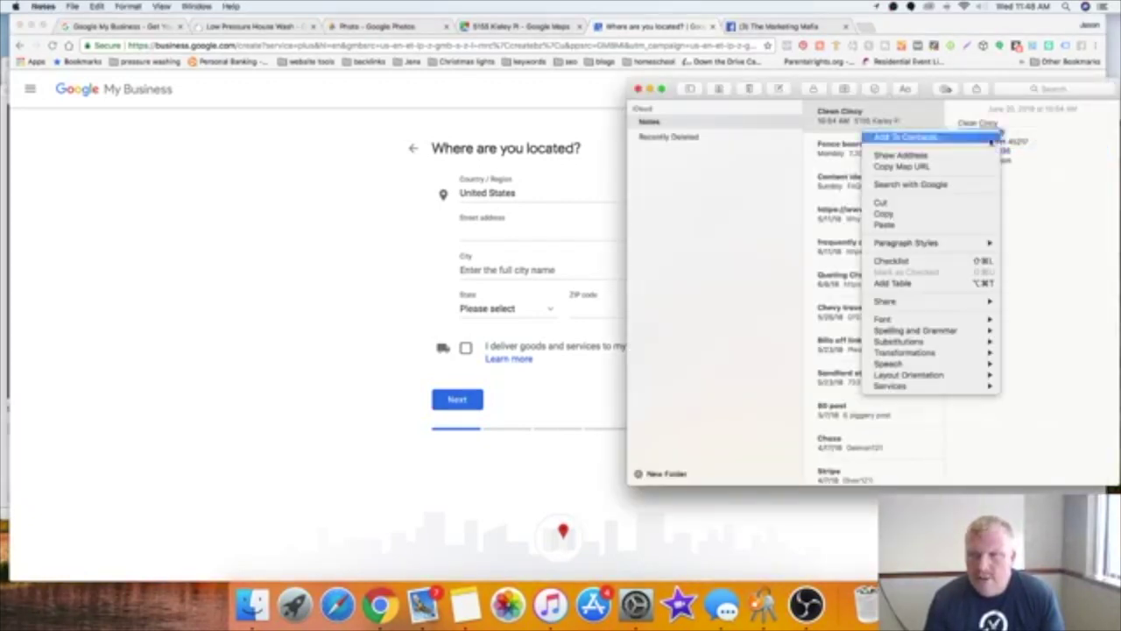
pyautogui.click(968, 217)
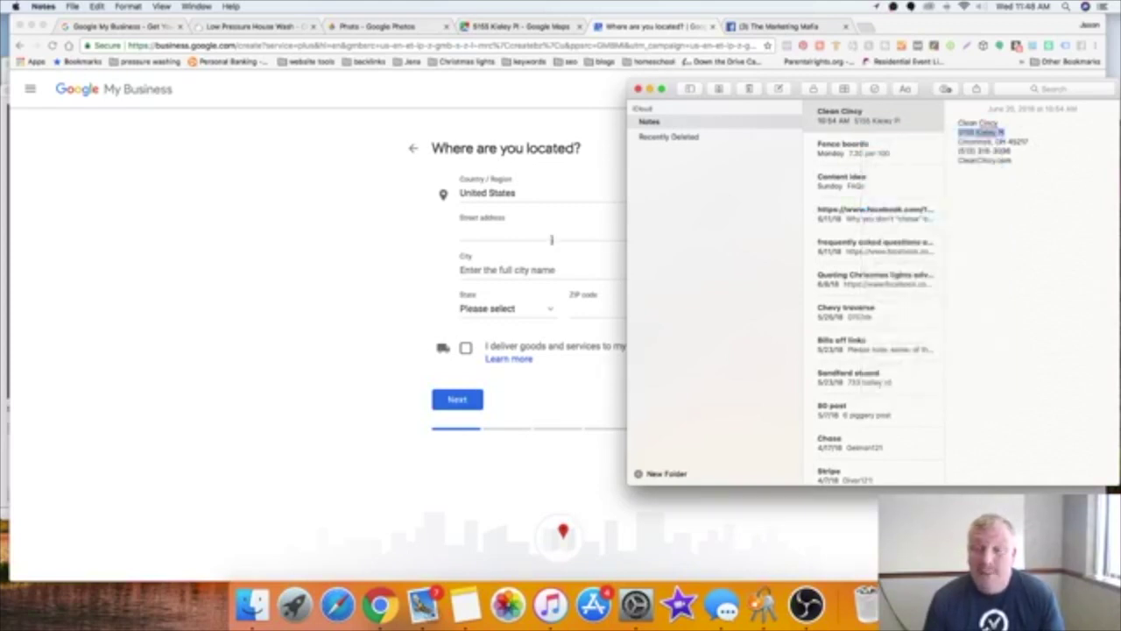
pyautogui.click(535, 239)
pyautogui.rightClick(530, 237)
pyautogui.click(525, 235)
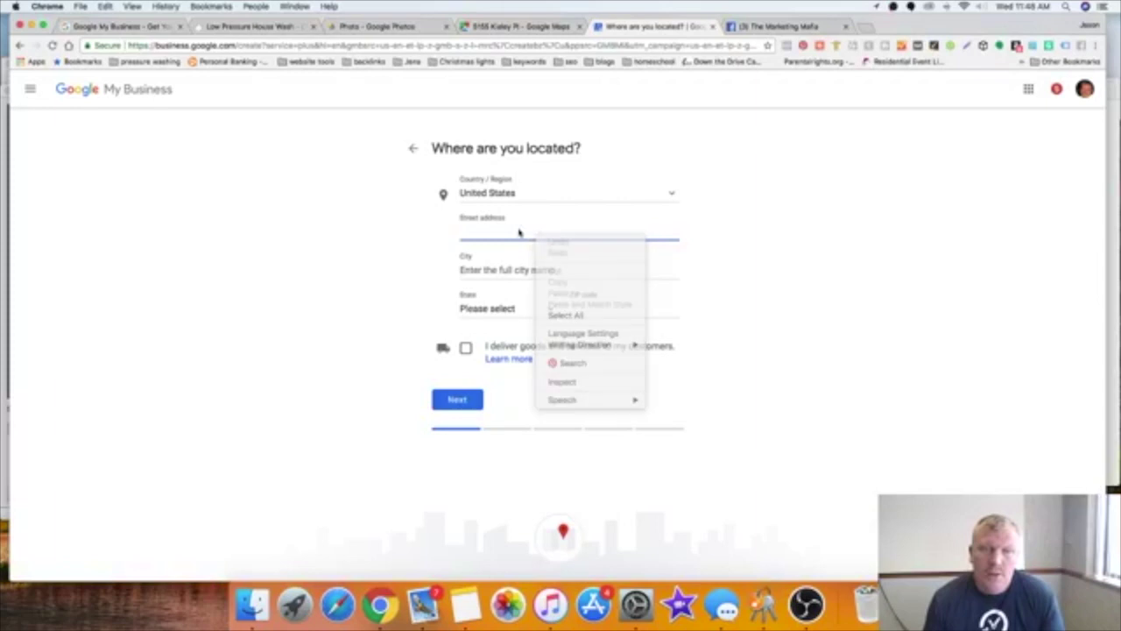
pyautogui.rightClick(496, 232)
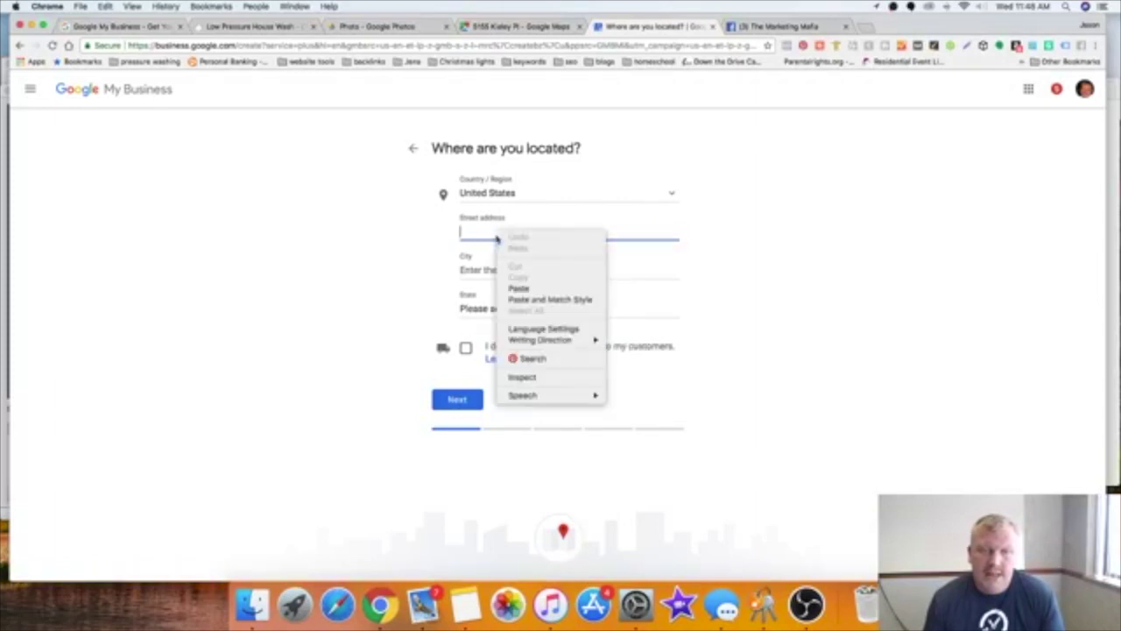
pyautogui.click(517, 289)
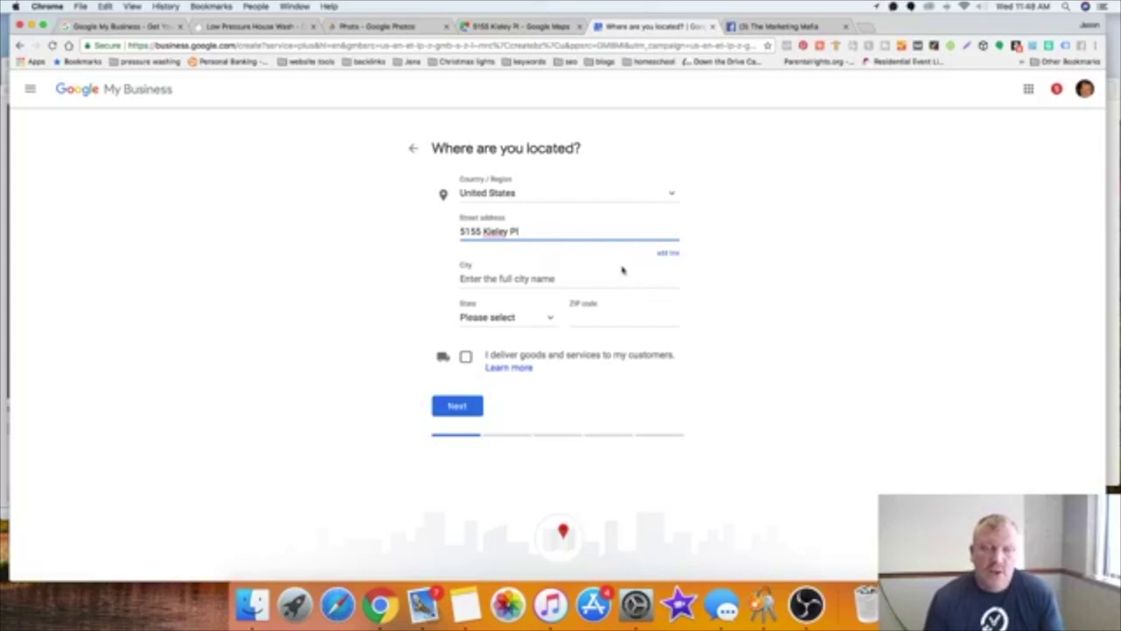
# Step: Copy Cincinnati from the note into the City field
pyautogui.click(533, 277)
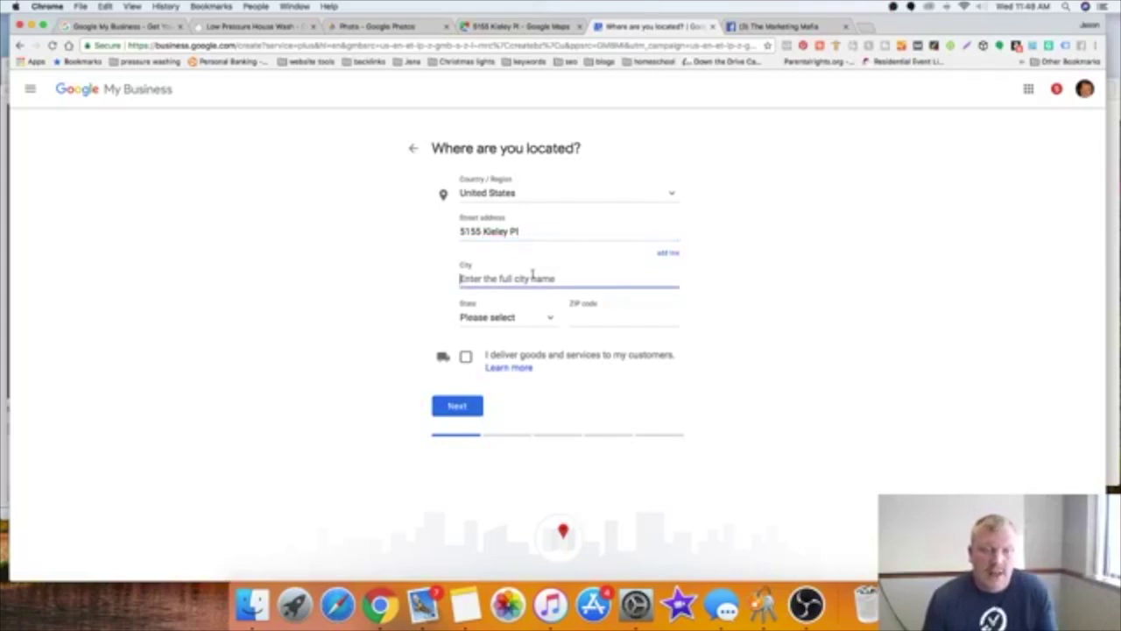
pyautogui.write('C')
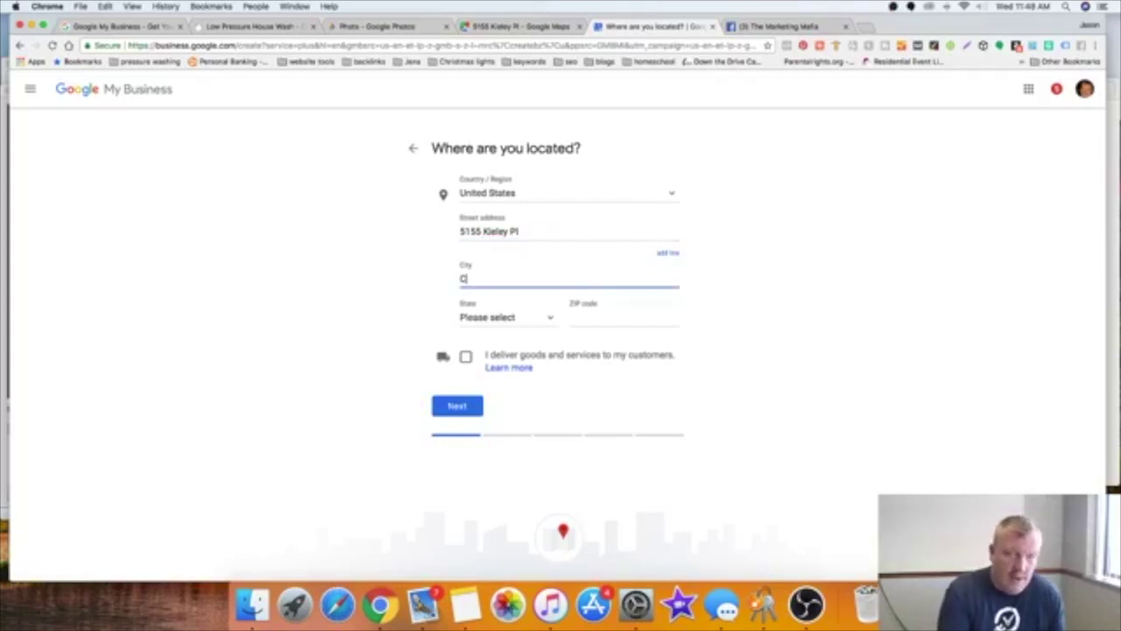
pyautogui.write('Vncin')
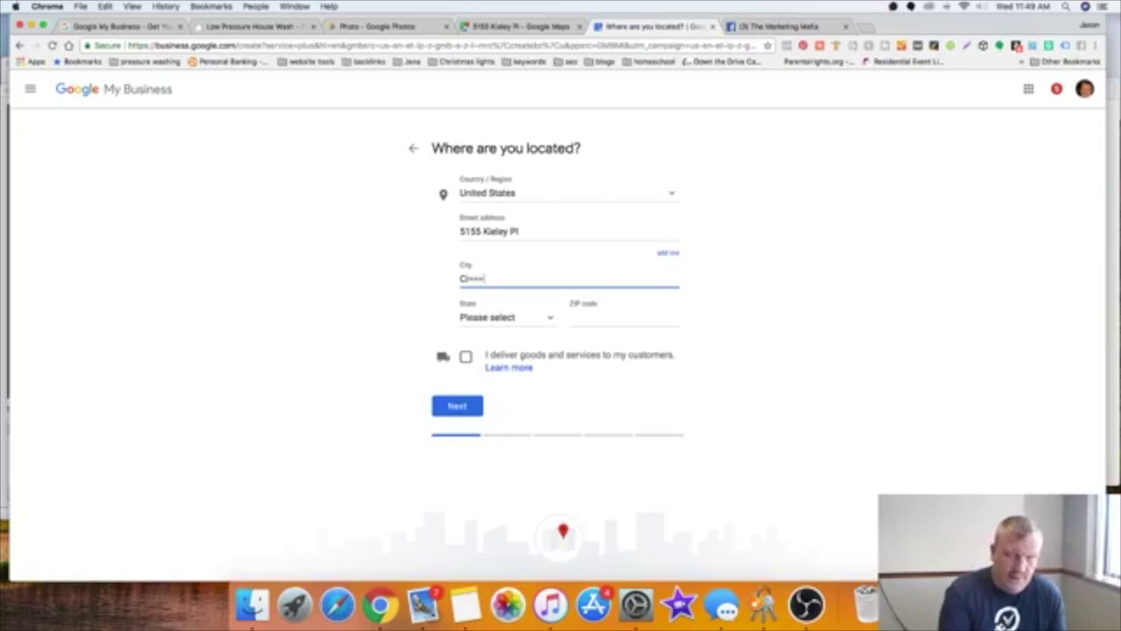
pyautogui.press('BackSpace')
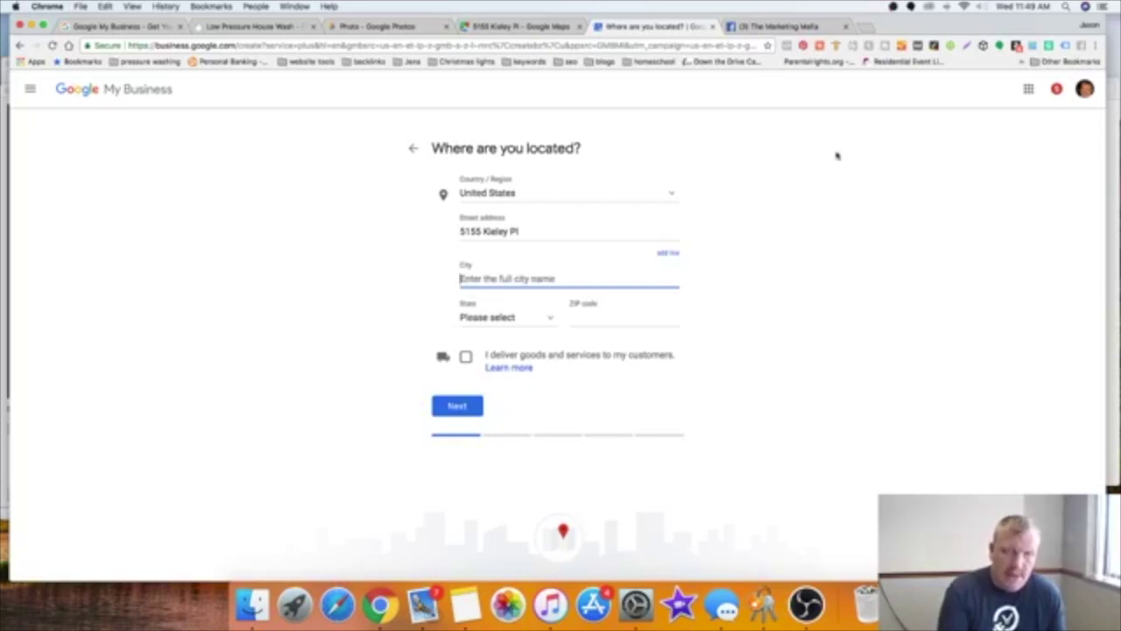
pyautogui.press('super+Tab')
pyautogui.moveTo(958, 130); pyautogui.dragTo(1035, 141)
pyautogui.moveTo(958, 141); pyautogui.dragTo(992, 138)
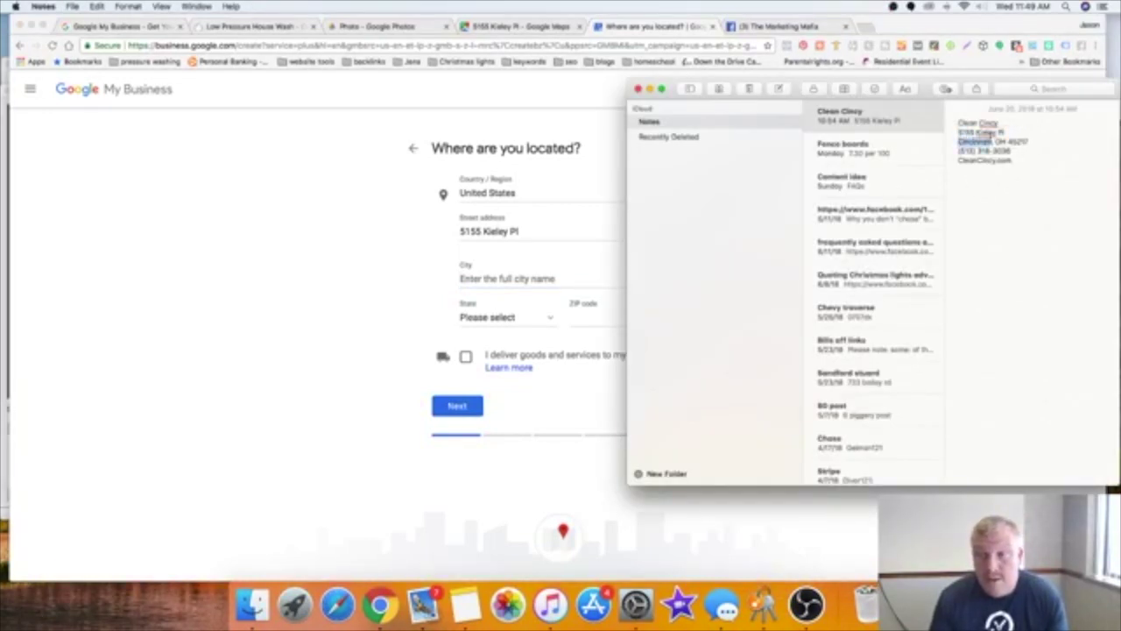
pyautogui.rightClick(991, 137)
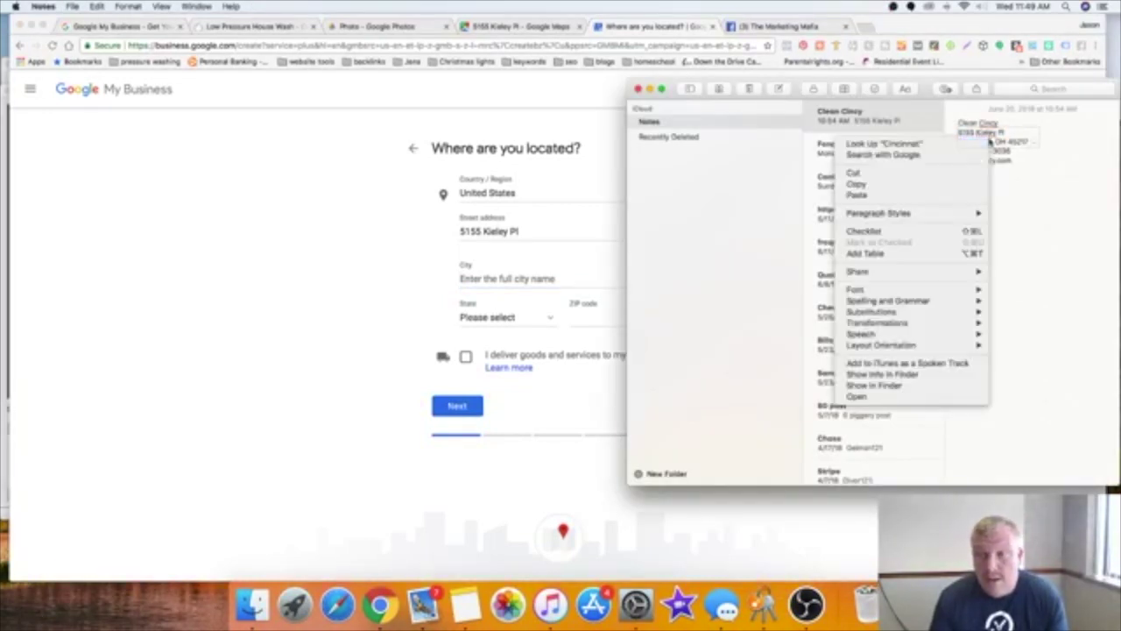
pyautogui.click(952, 183)
pyautogui.click(491, 277)
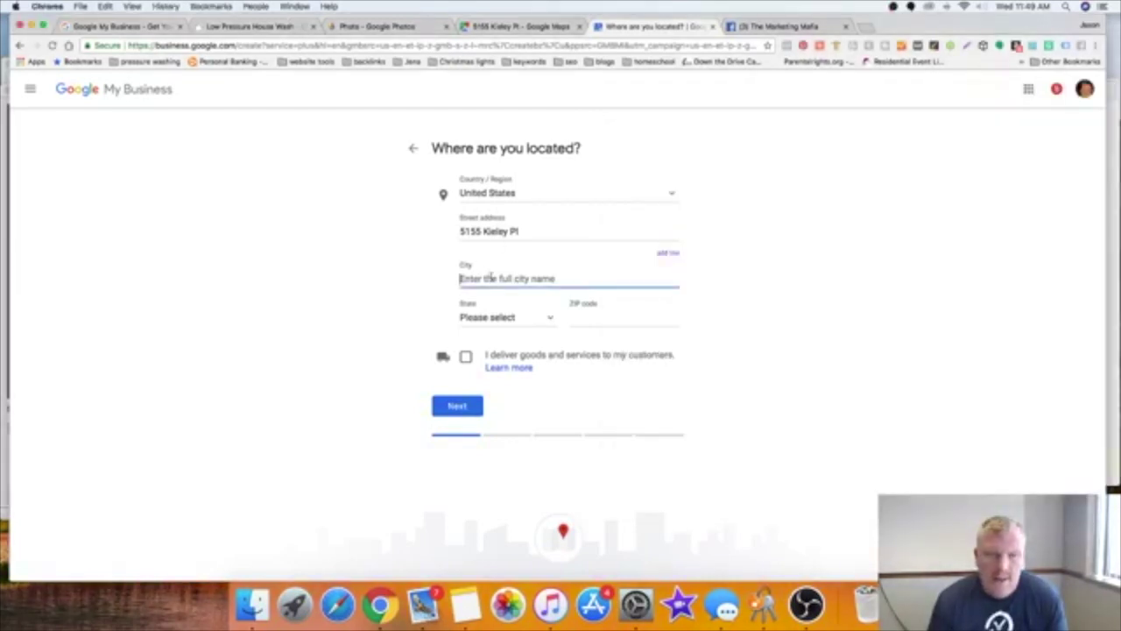
pyautogui.rightClick(492, 278)
pyautogui.click(513, 333)
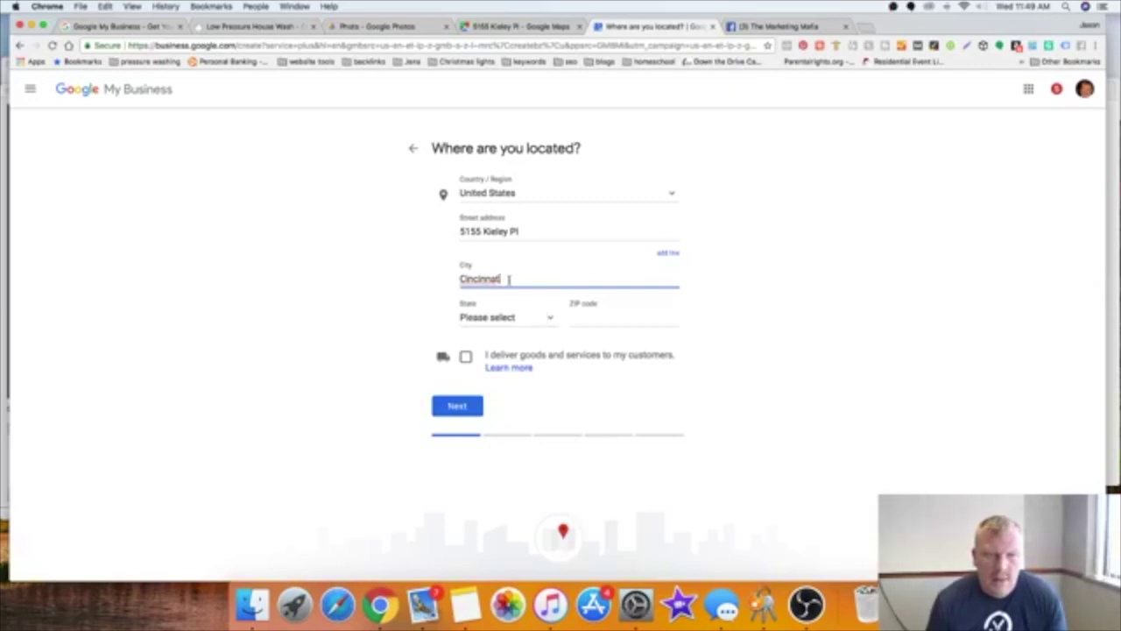
# Step: Choose Ohio from the State dropdown
pyautogui.click(544, 320)
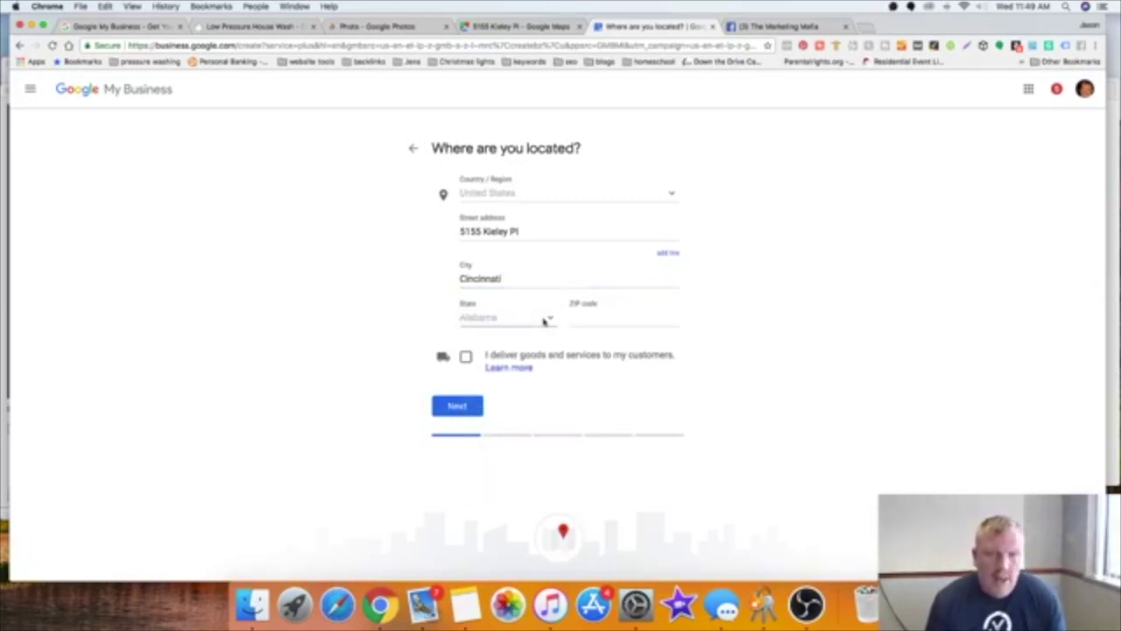
pyautogui.click(548, 320)
pyautogui.scroll(-10, 528, 411)
pyautogui.scroll(-8, 529, 411)
pyautogui.scroll(2, 528, 410)
pyautogui.click(513, 386)
# Step: Copy the ZIP code 45217 from the note into the ZIP code field
pyautogui.click(580, 312)
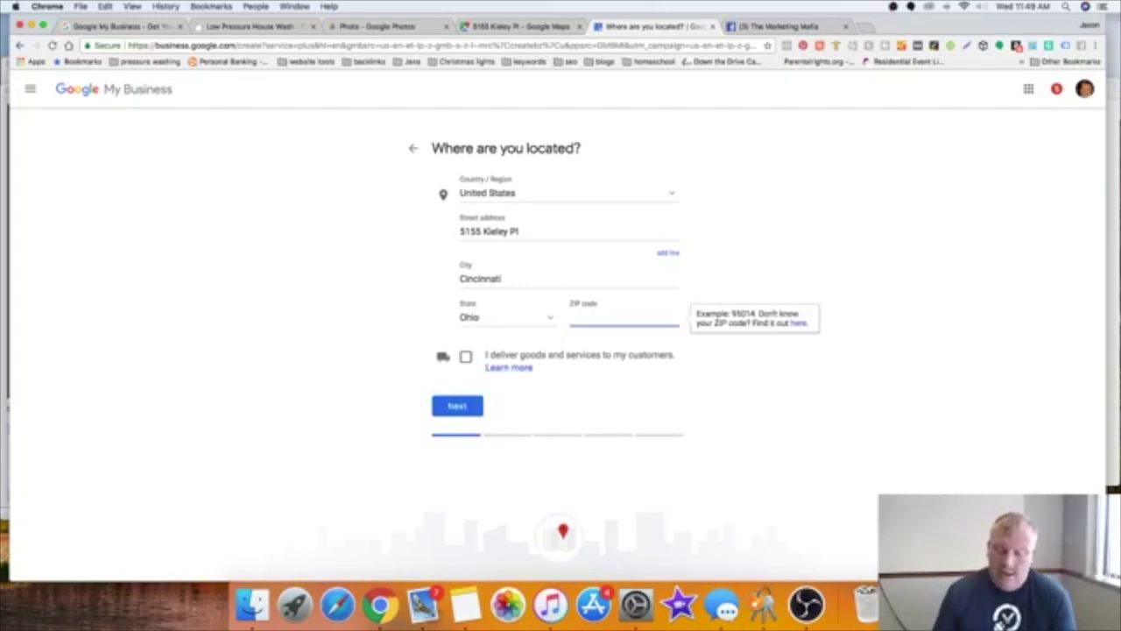
pyautogui.press('super+Tab')
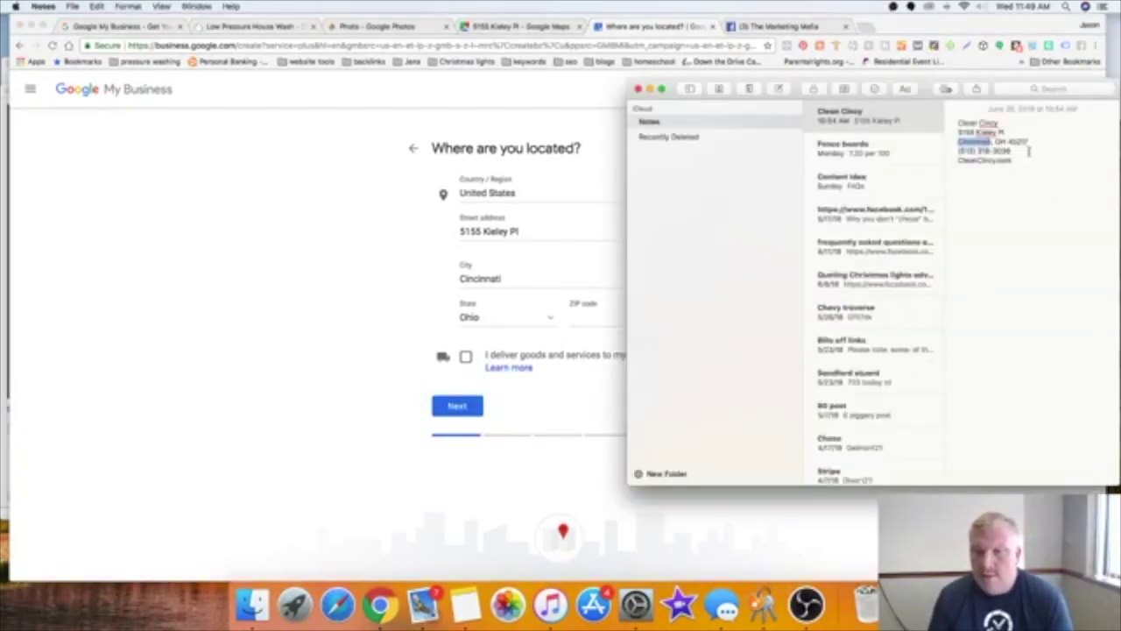
pyautogui.click(1025, 141)
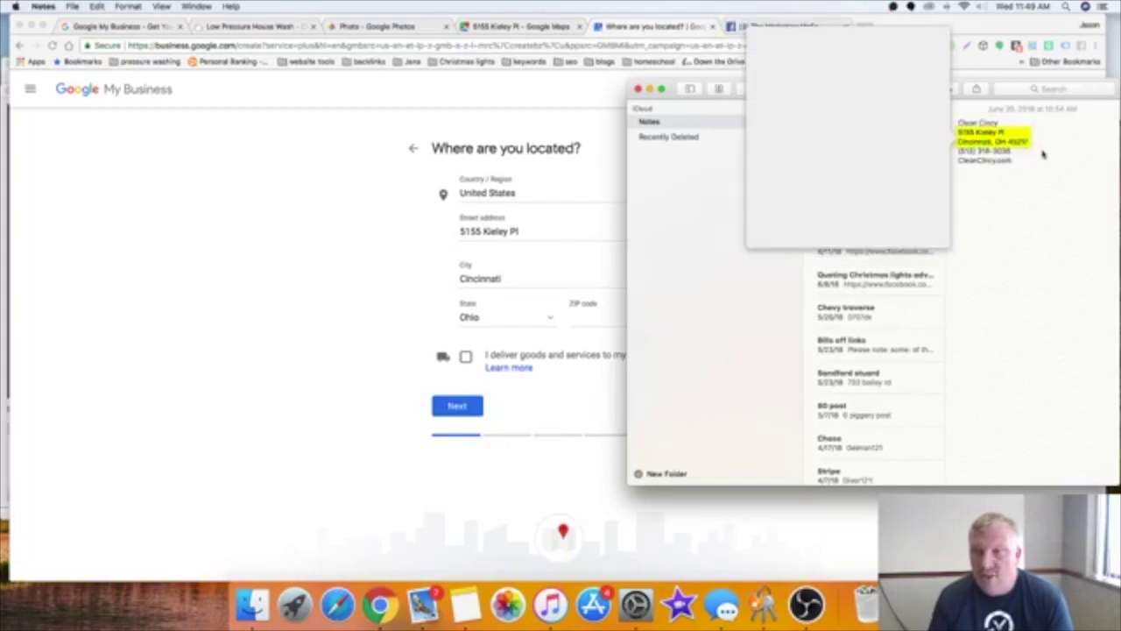
pyautogui.click(1032, 144)
pyautogui.moveTo(1027, 143); pyautogui.dragTo(1020, 144)
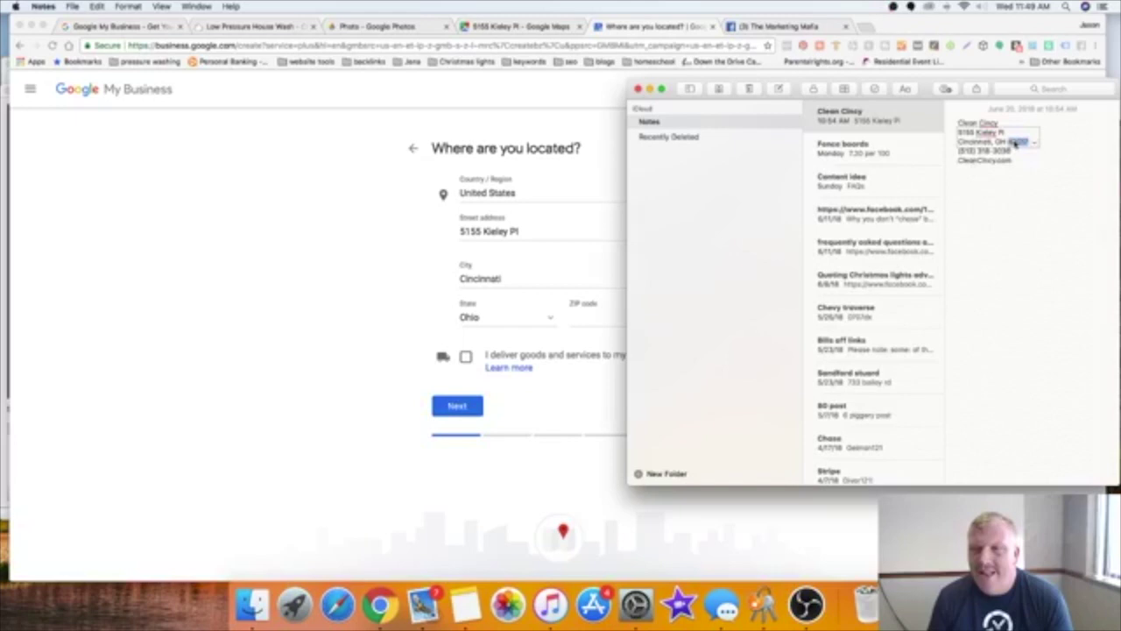
pyautogui.rightClick(1014, 143)
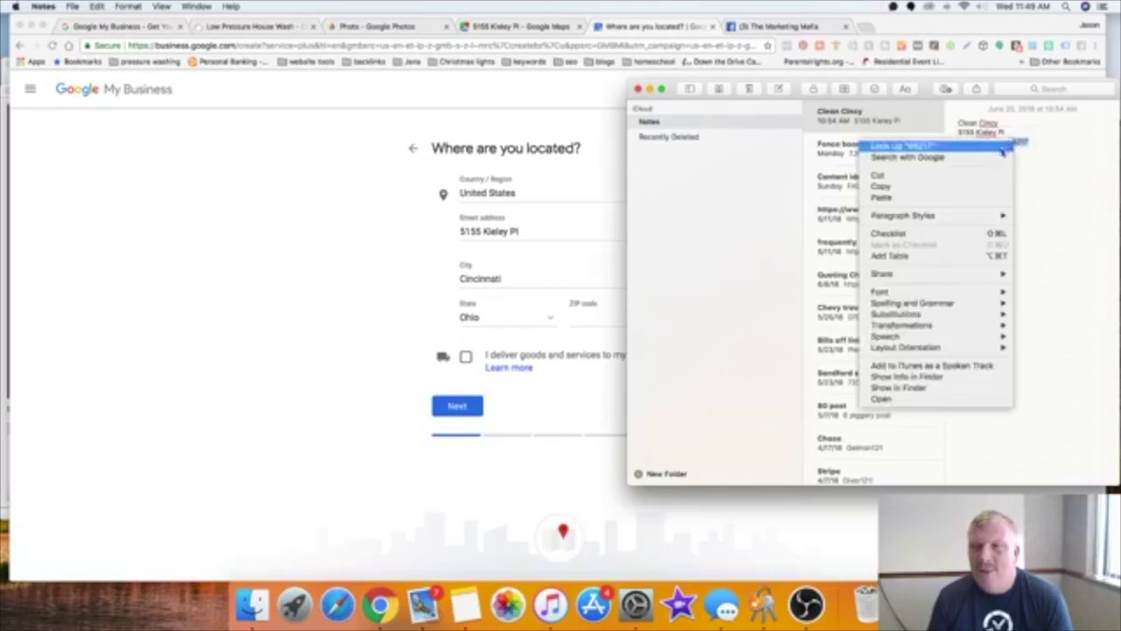
pyautogui.click(972, 187)
pyautogui.click(521, 271)
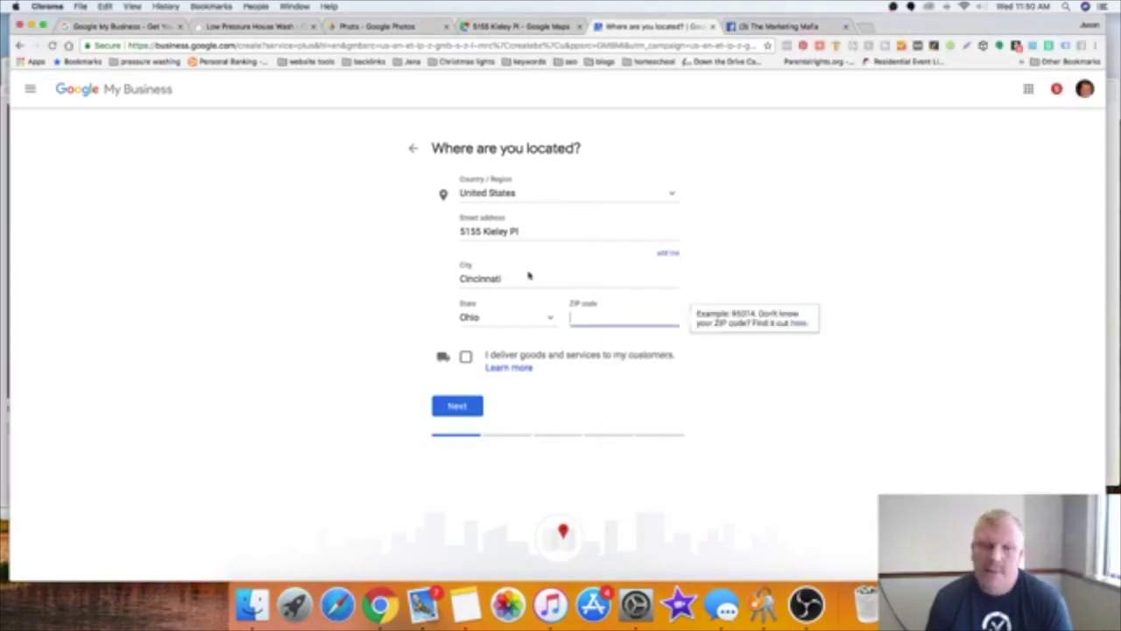
pyautogui.rightClick(604, 313)
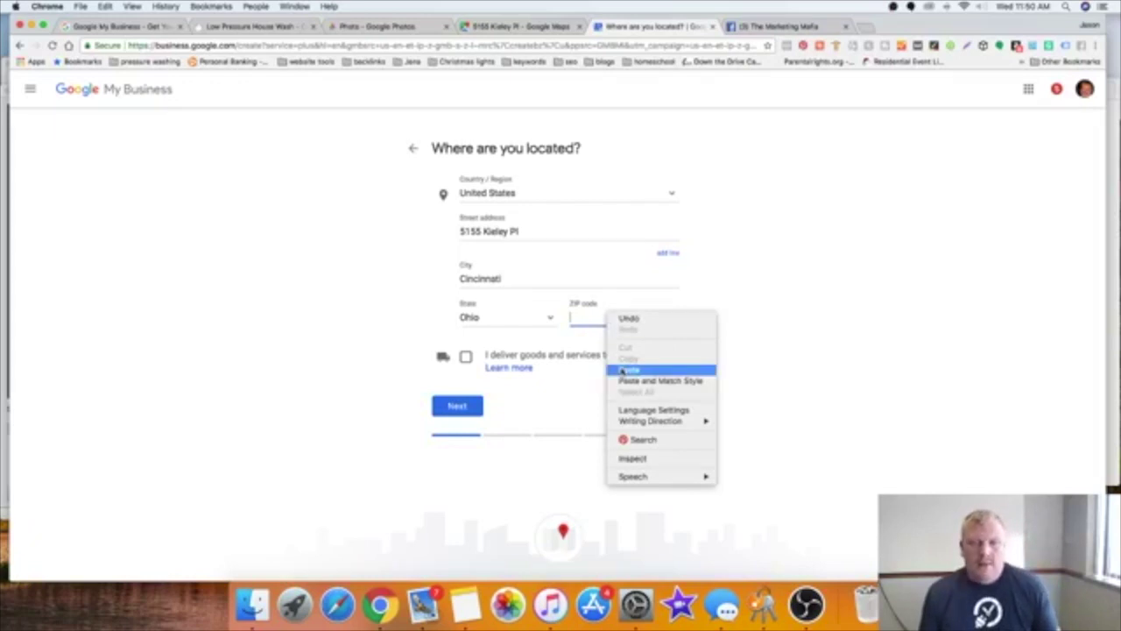
pyautogui.click(616, 370)
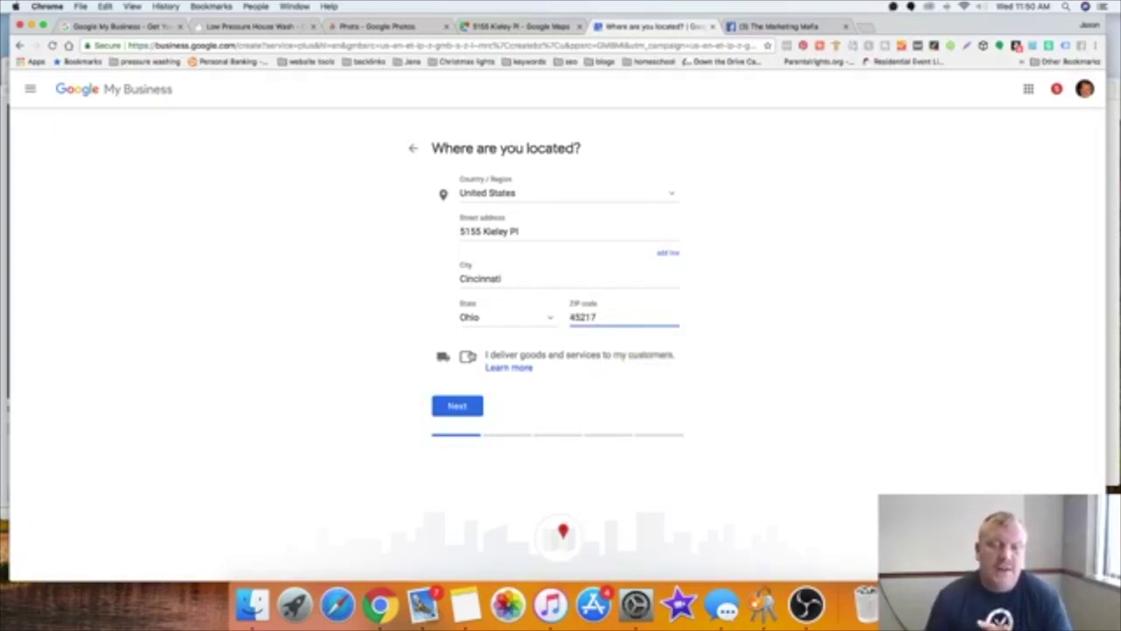
# Step: Tick 'I deliver goods and services' and submit the location
pyautogui.click(467, 355)
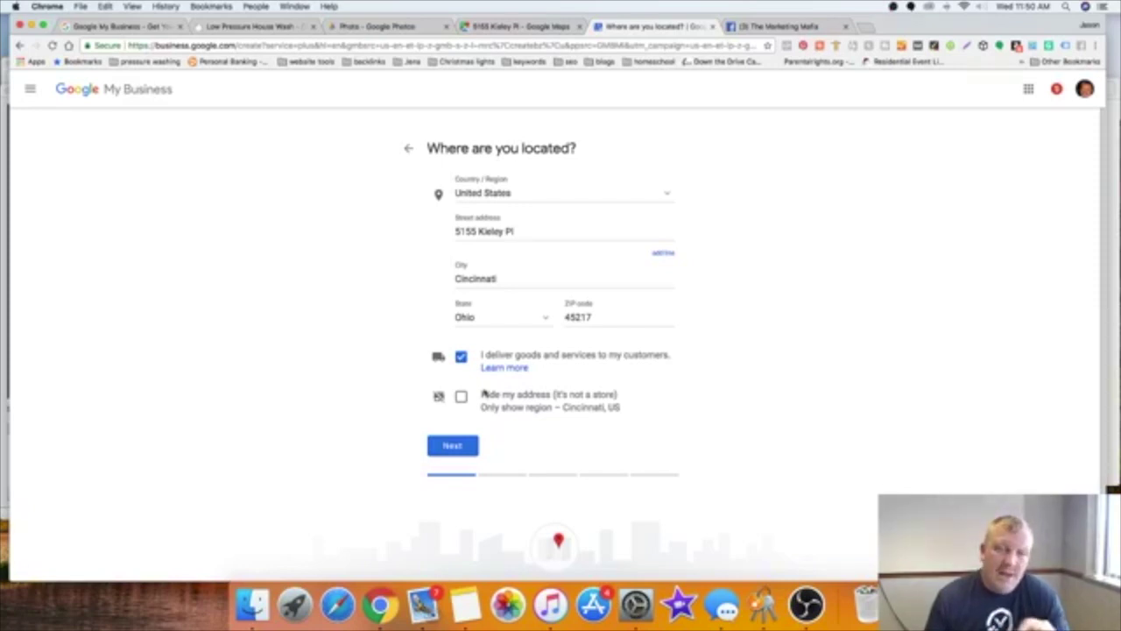
pyautogui.click(455, 445)
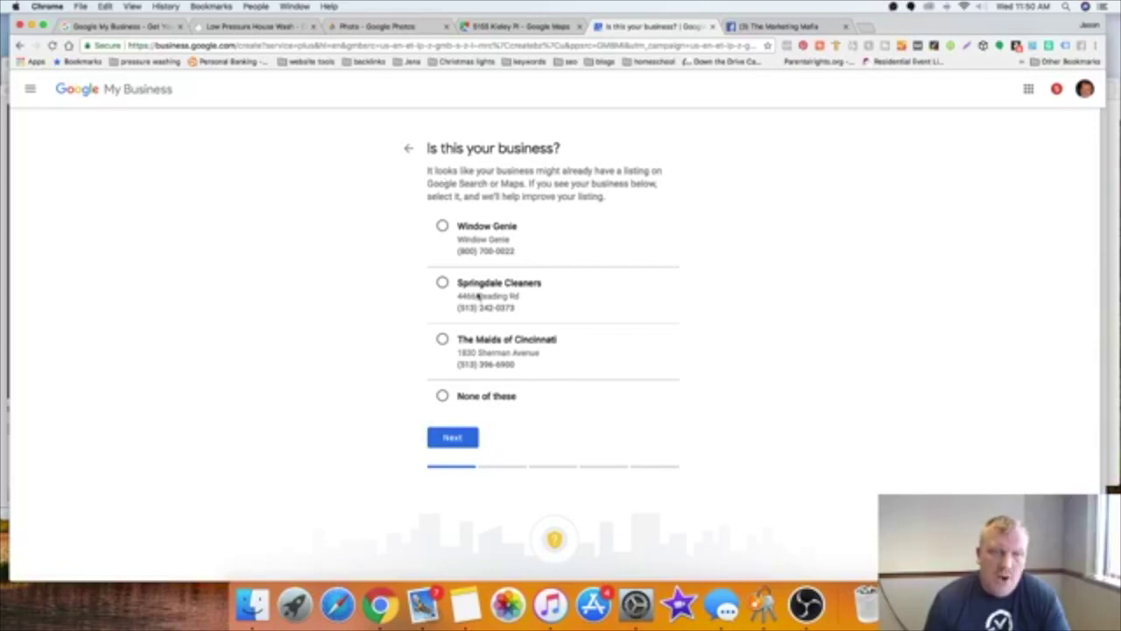
# Step: Choose 'None of these' for matching listings, then set in-person delivery within 60 miles
pyautogui.click(443, 396)
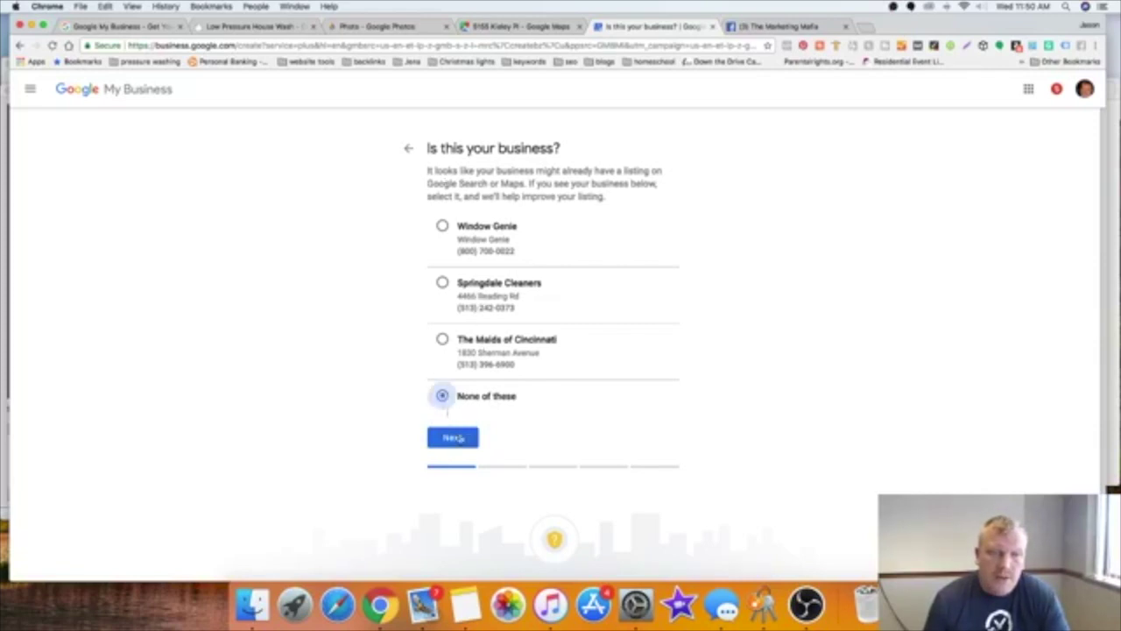
pyautogui.click(452, 439)
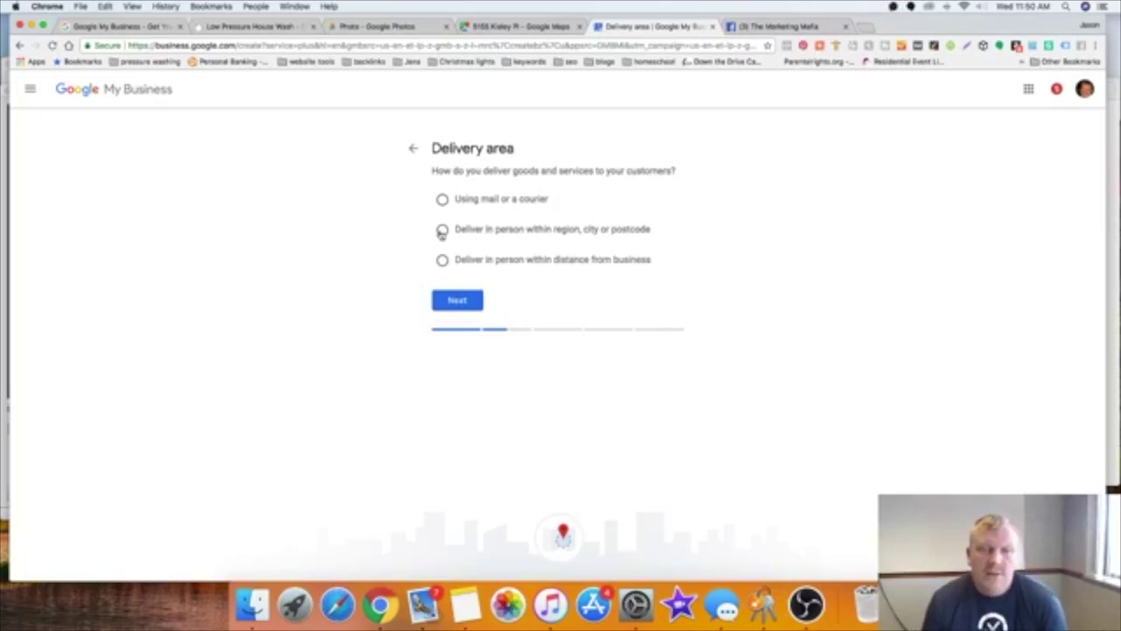
pyautogui.click(443, 260)
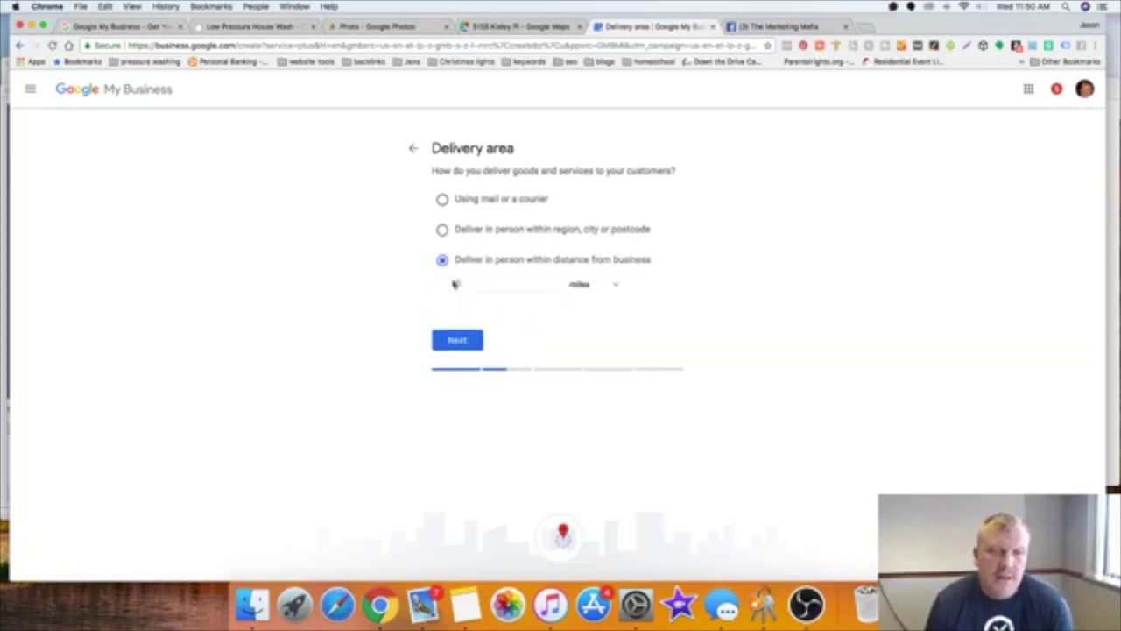
pyautogui.click(476, 286)
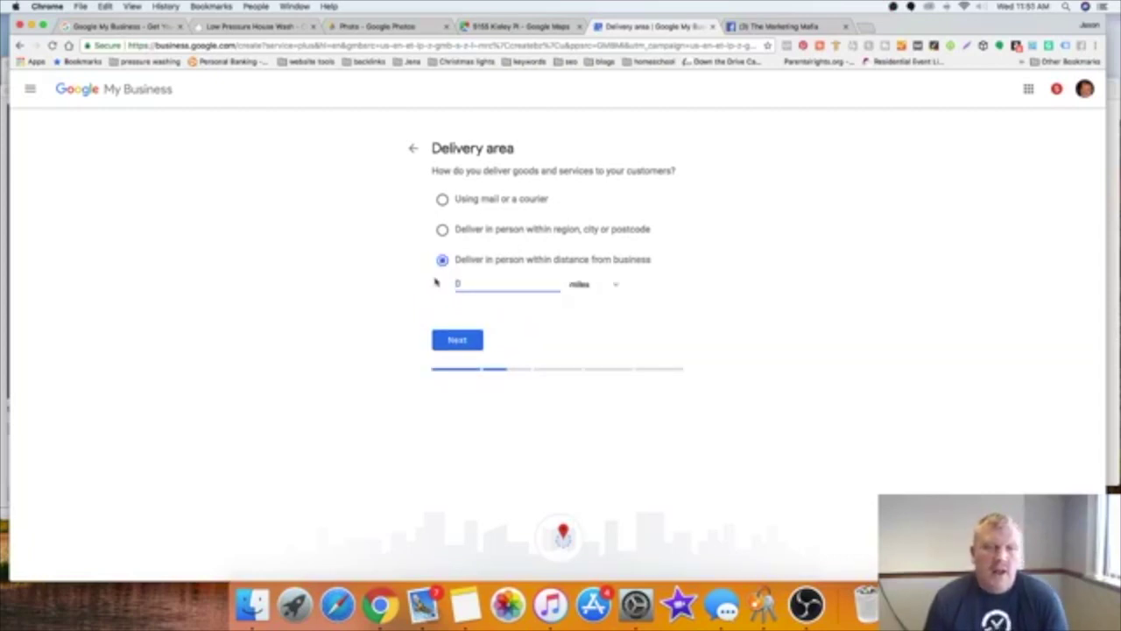
pyautogui.write('50')
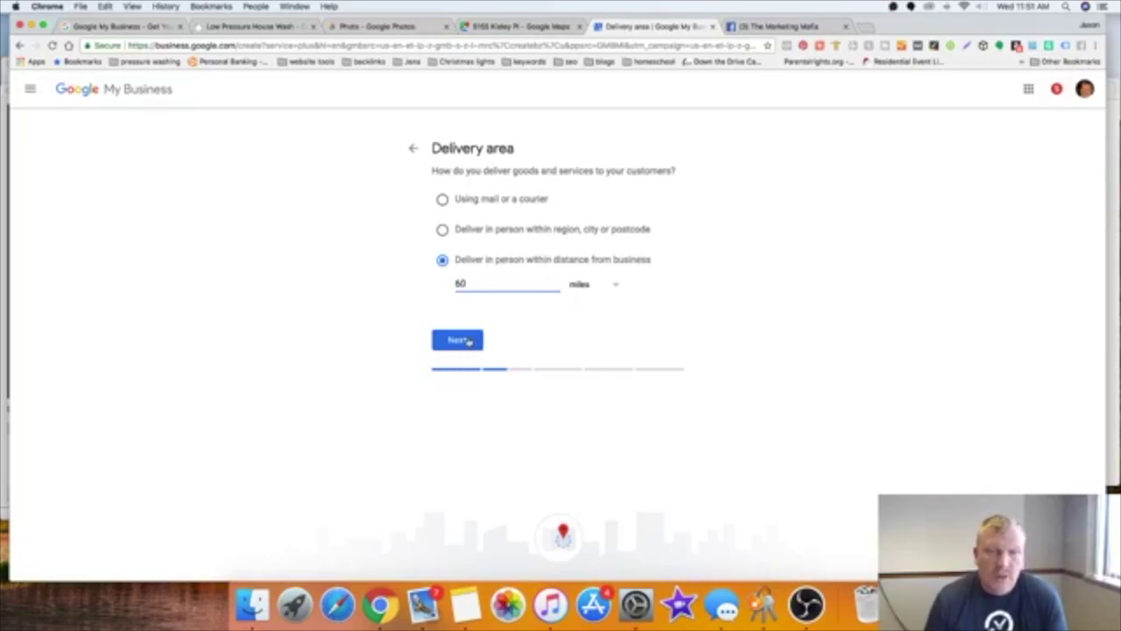
pyautogui.click(469, 341)
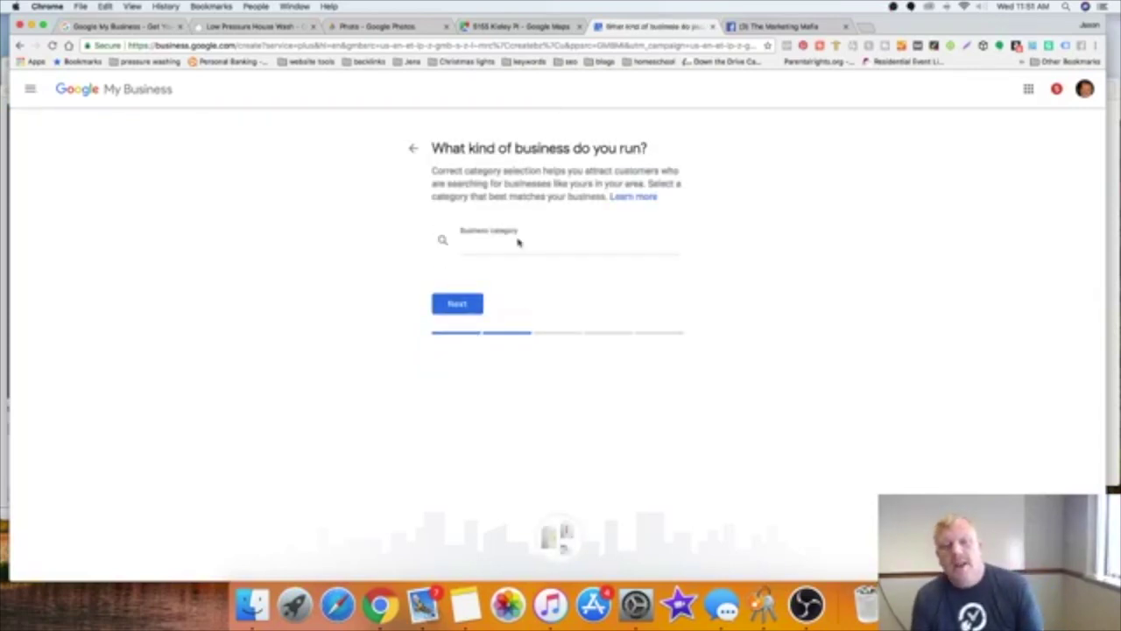
# Step: Search 'pressure' and choose Pressure Washing Service as the business category
pyautogui.click(515, 242)
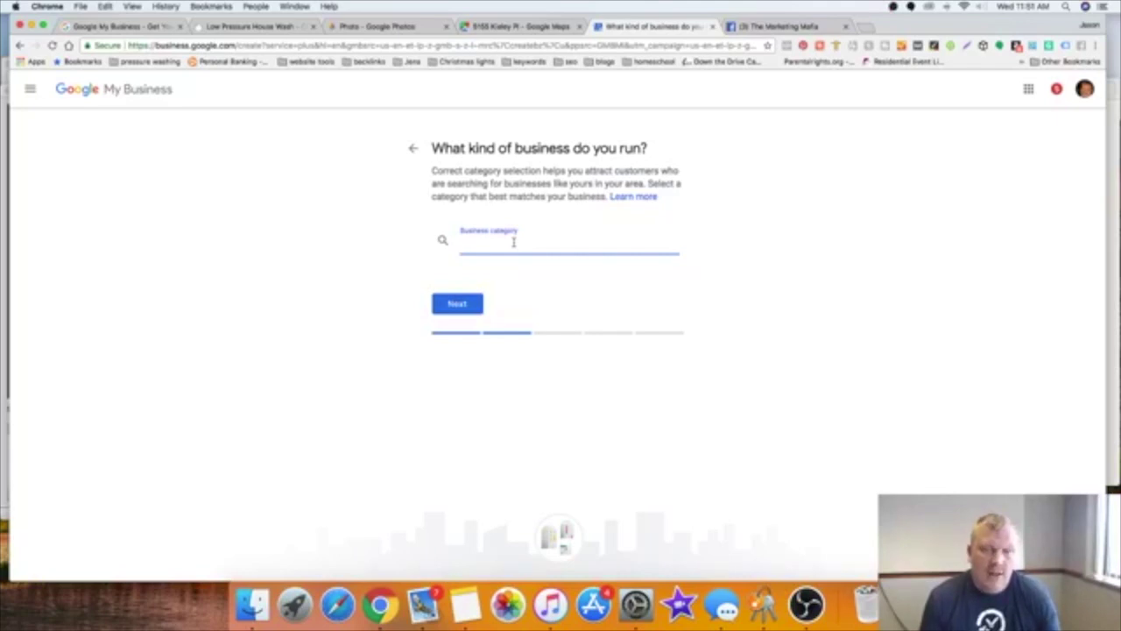
pyautogui.write('p')
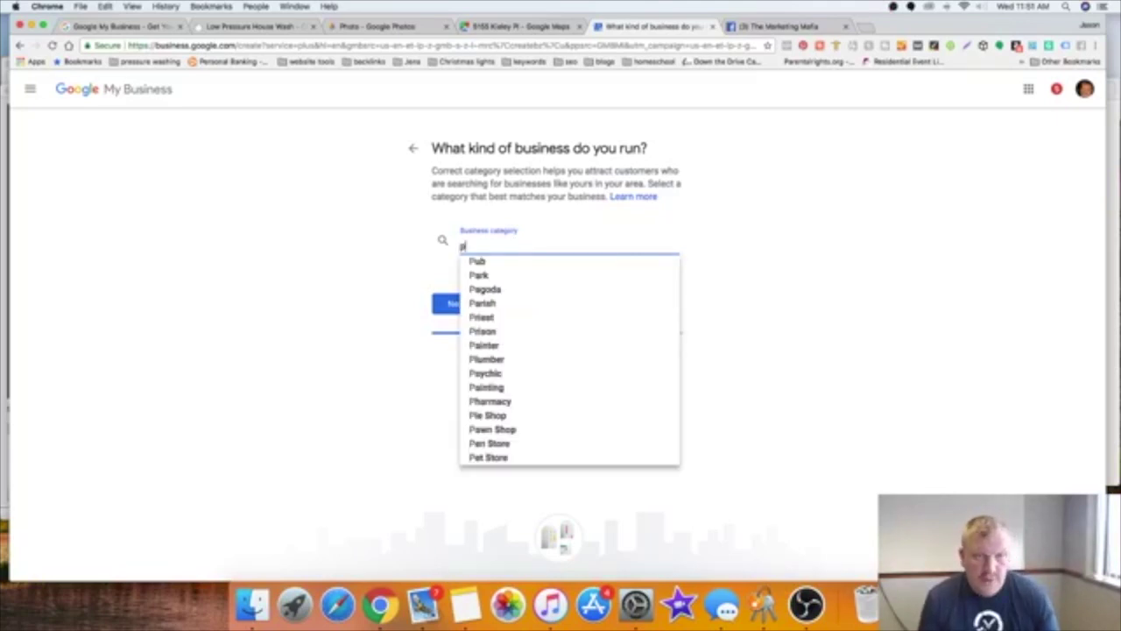
pyautogui.write('re')
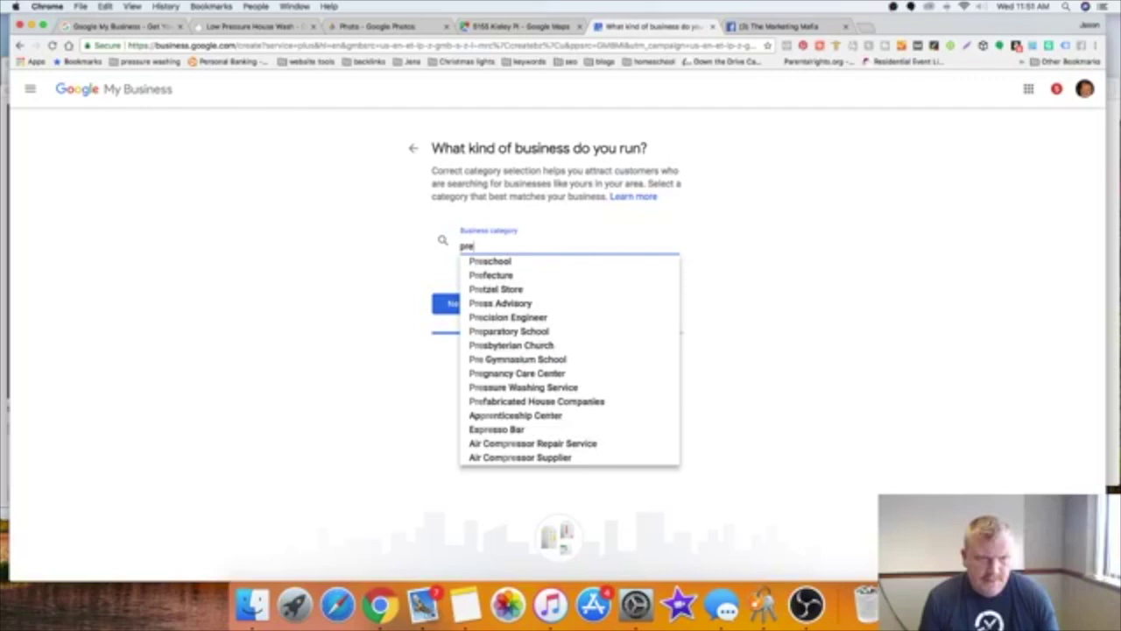
pyautogui.write('ss')
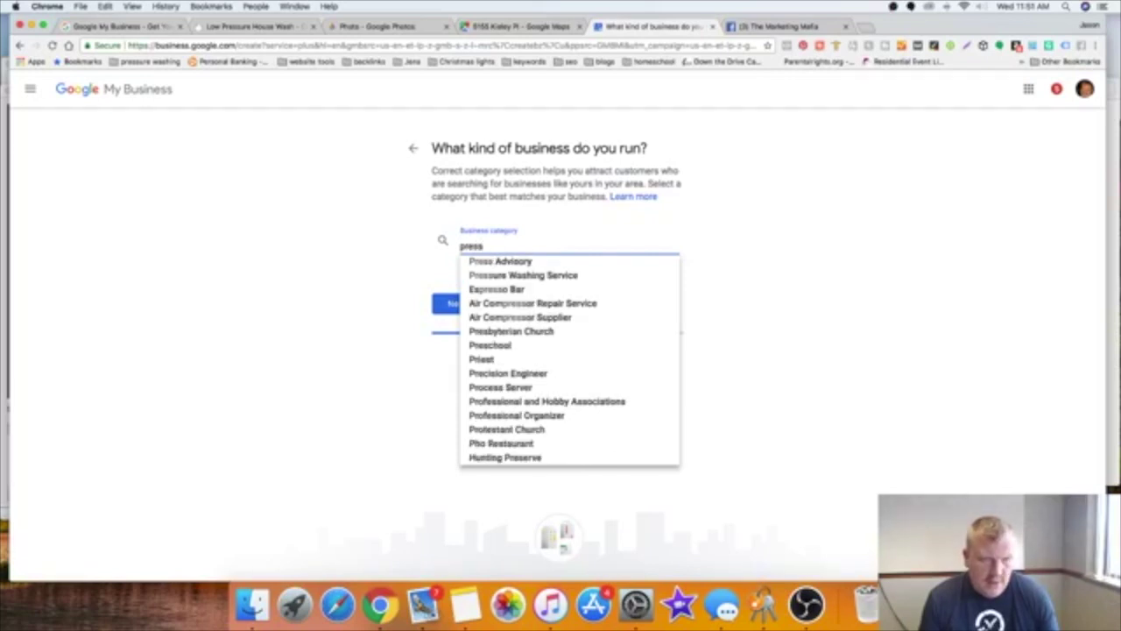
pyautogui.write('ur')
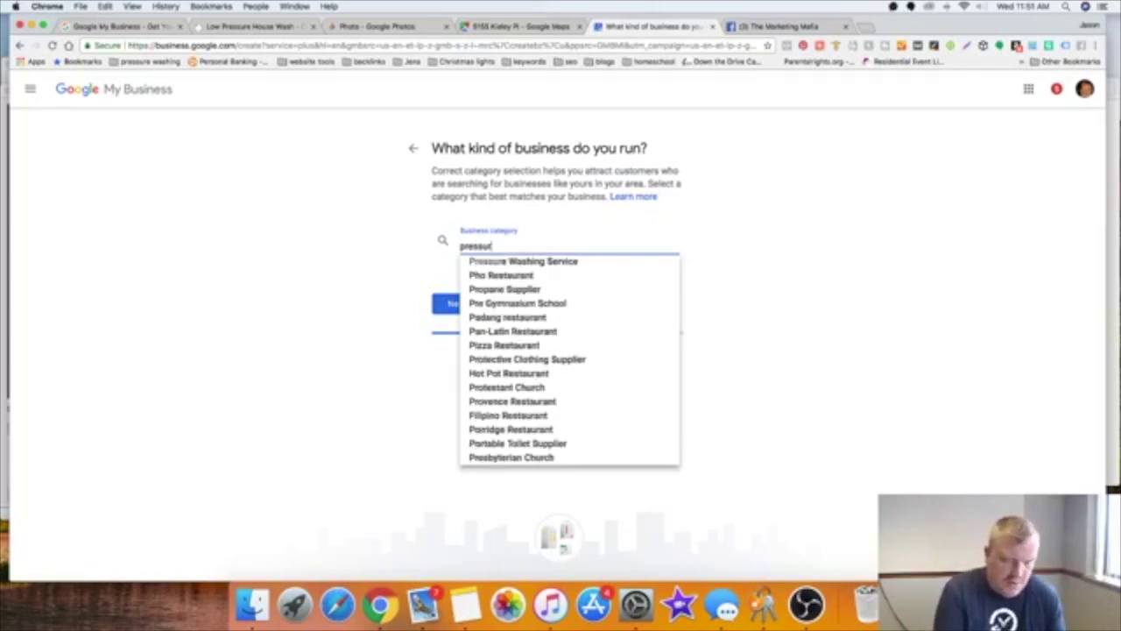
pyautogui.write('e')
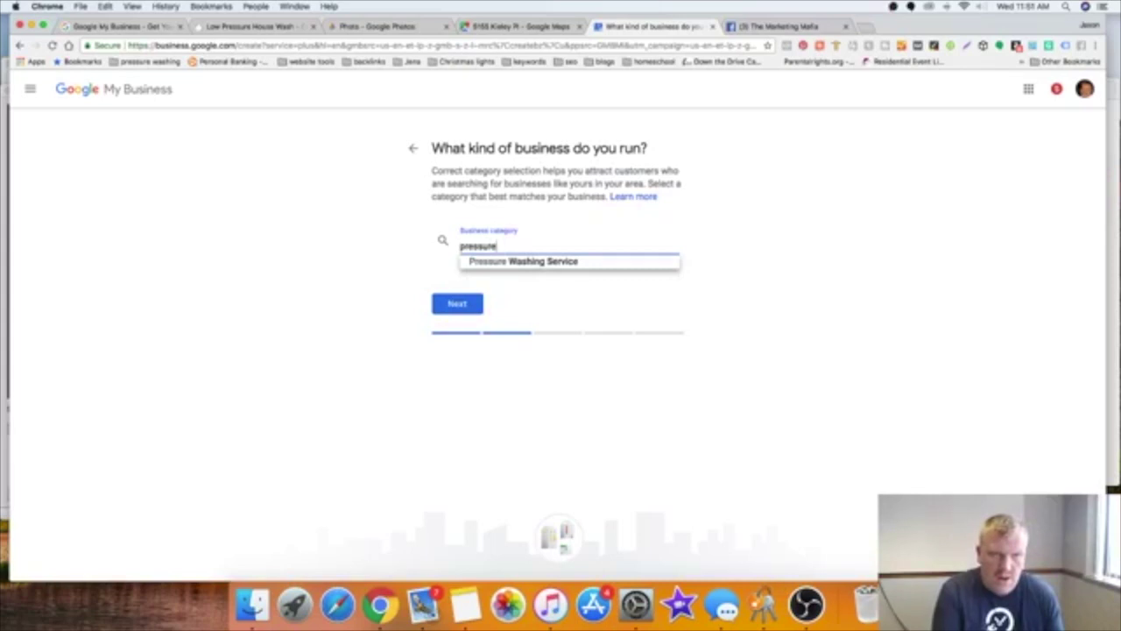
pyautogui.click(513, 261)
pyautogui.click(457, 303)
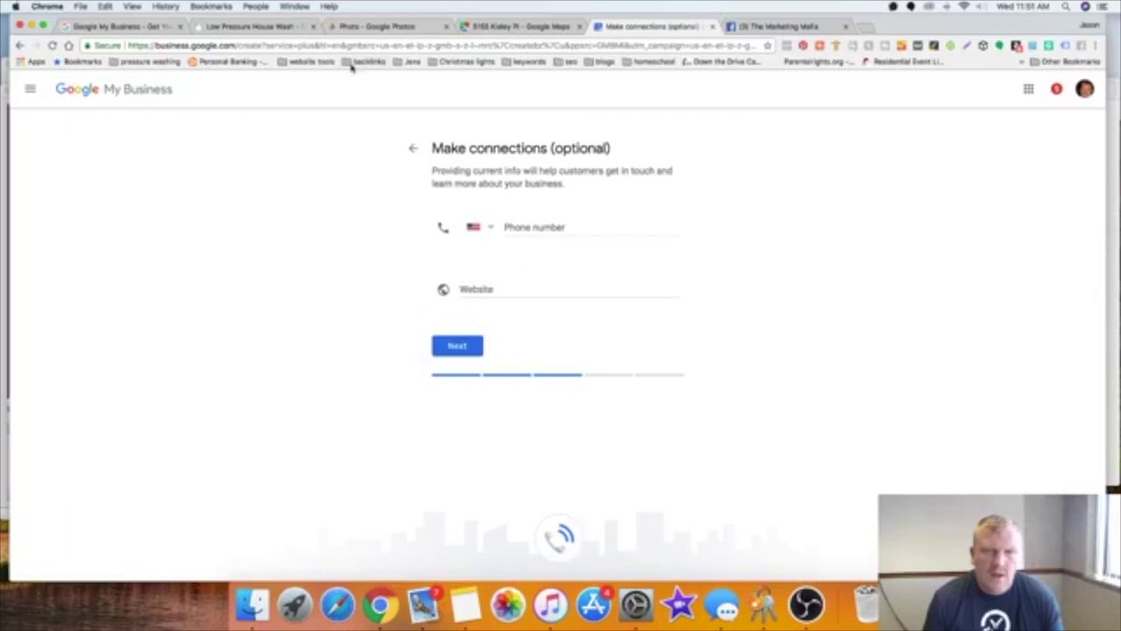
# Step: Copy the Low Pressure House Wash page URL into the Website field
pyautogui.click(271, 26)
pyautogui.click(295, 43)
pyautogui.rightClick(293, 44)
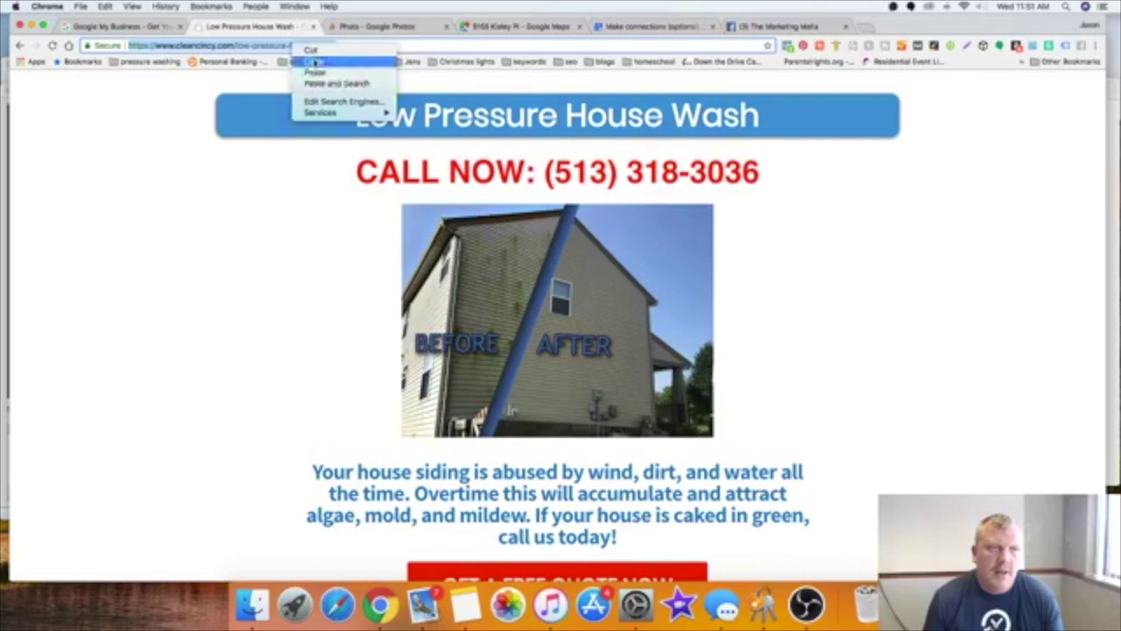
pyautogui.click(313, 62)
pyautogui.click(672, 28)
pyautogui.click(508, 287)
pyautogui.rightClick(508, 287)
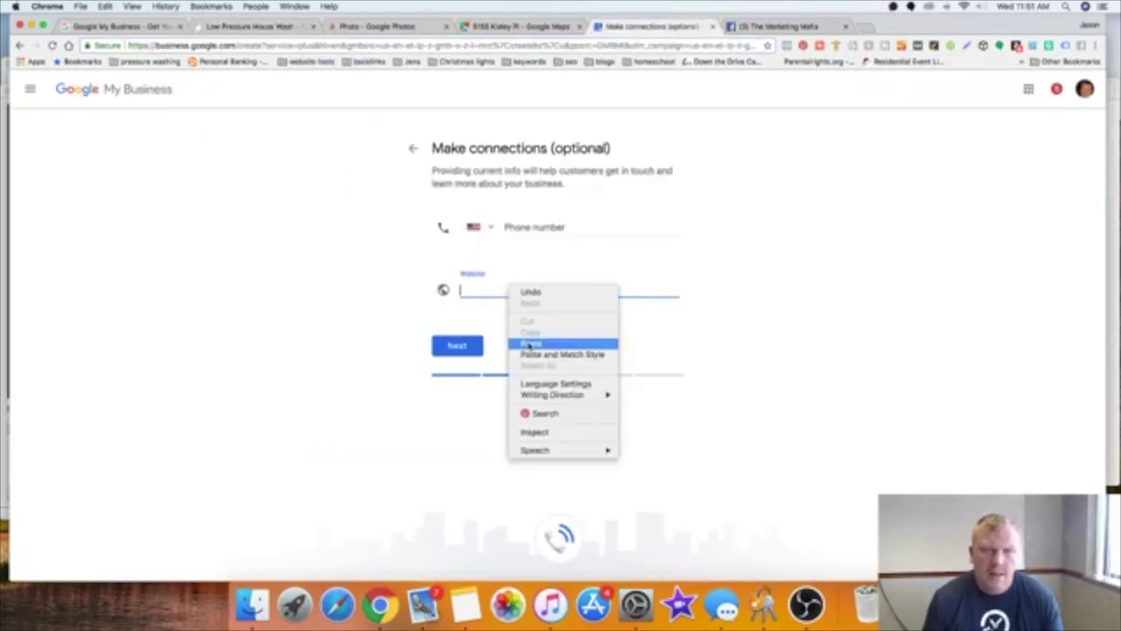
pyautogui.click(526, 342)
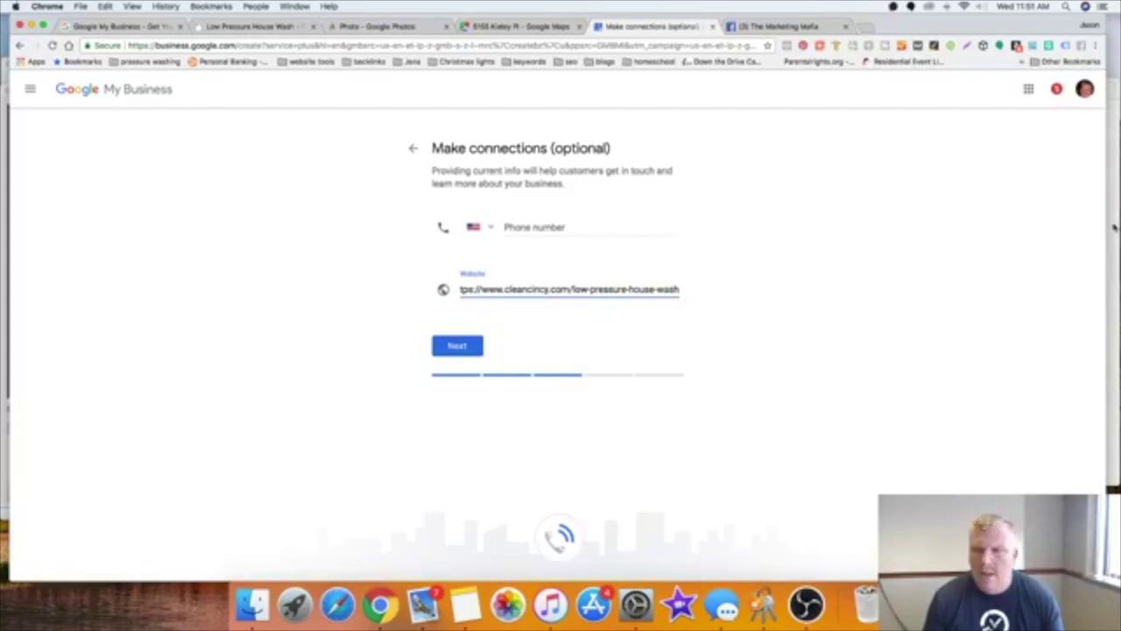
# Step: Copy the business phone number from the note into the Phone number field and continue
pyautogui.click(1110, 226)
pyautogui.moveTo(1014, 150); pyautogui.dragTo(958, 150)
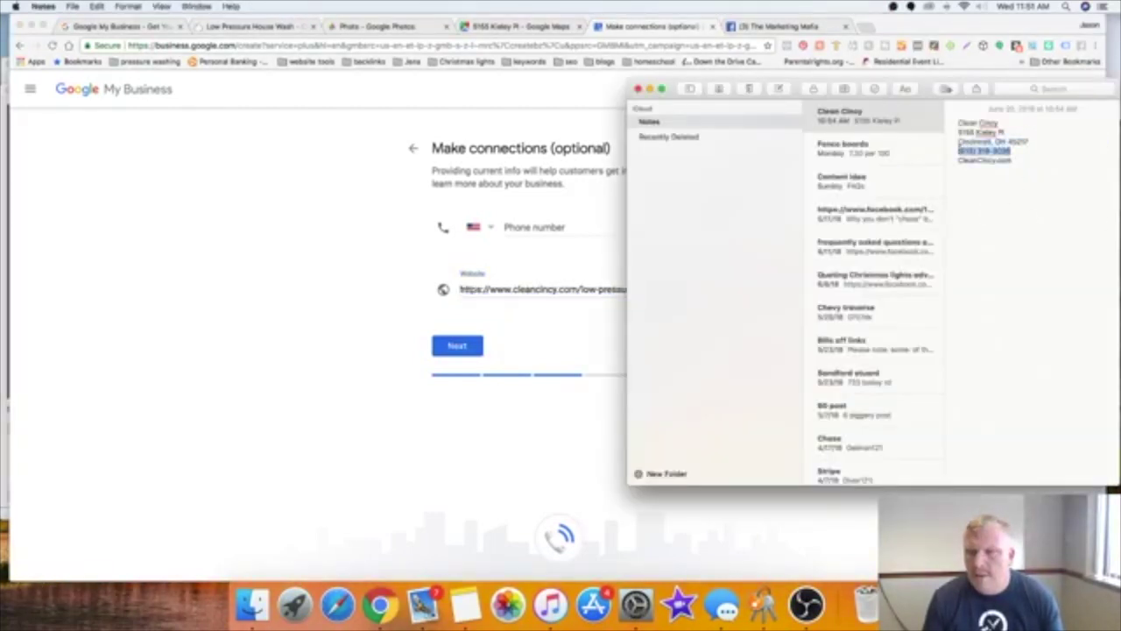
pyautogui.rightClick(969, 149)
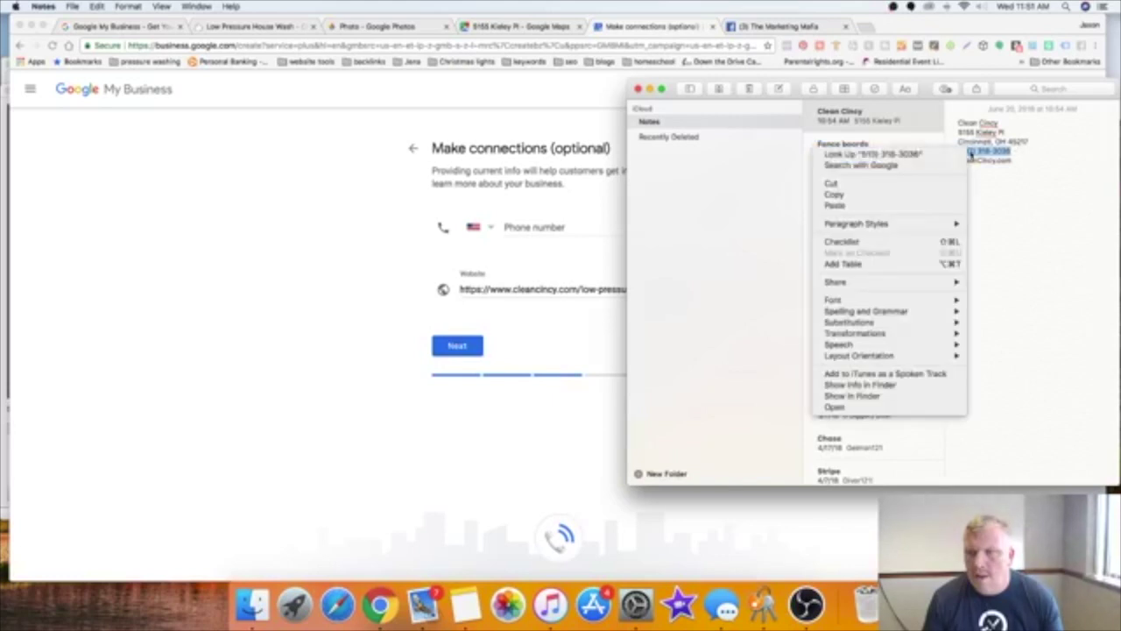
pyautogui.click(937, 196)
pyautogui.click(520, 220)
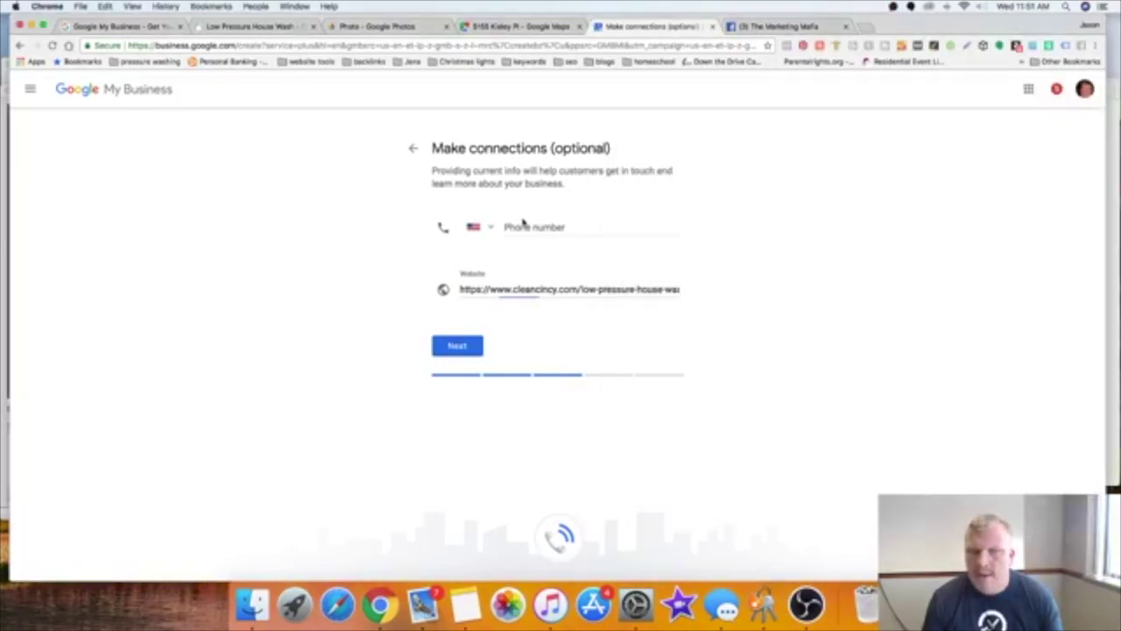
pyautogui.click(519, 221)
pyautogui.rightClick(519, 221)
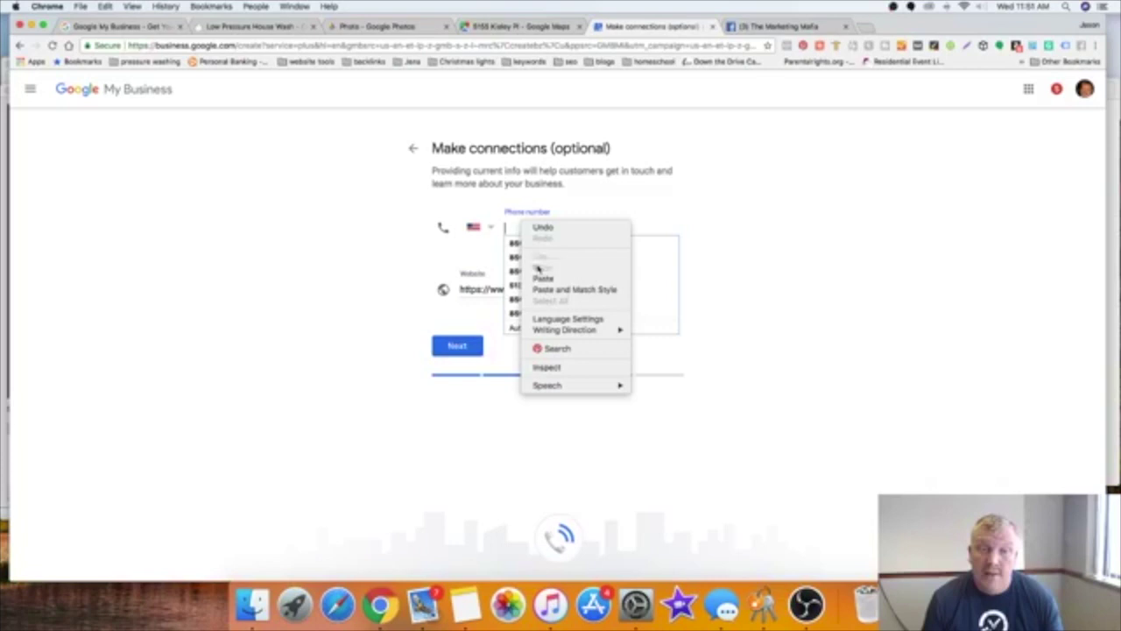
pyautogui.click(537, 277)
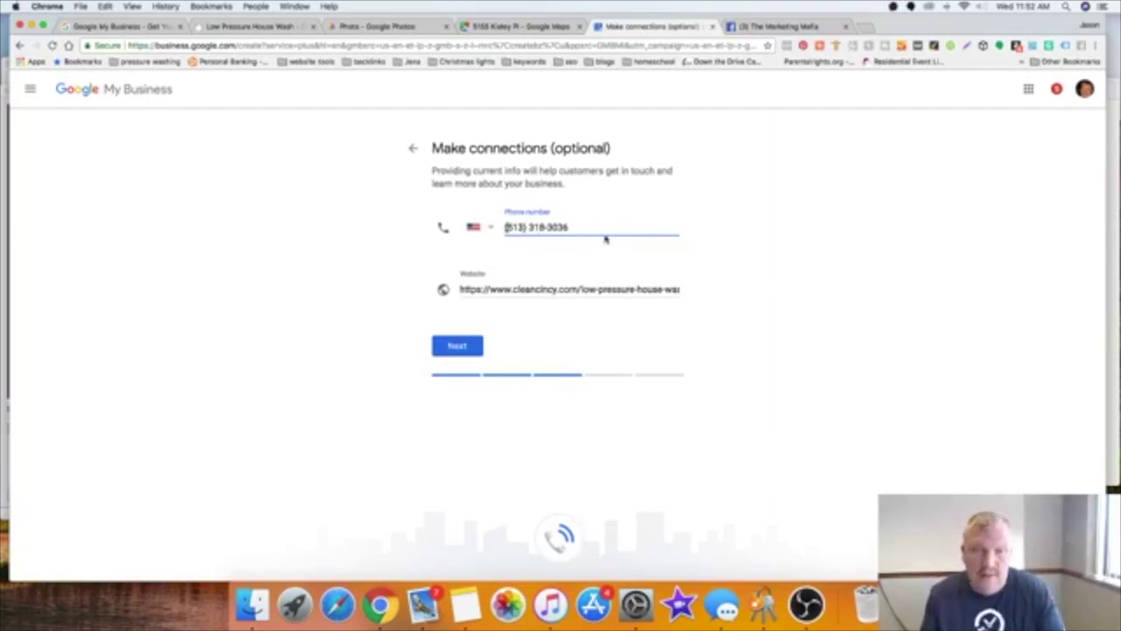
pyautogui.click(457, 347)
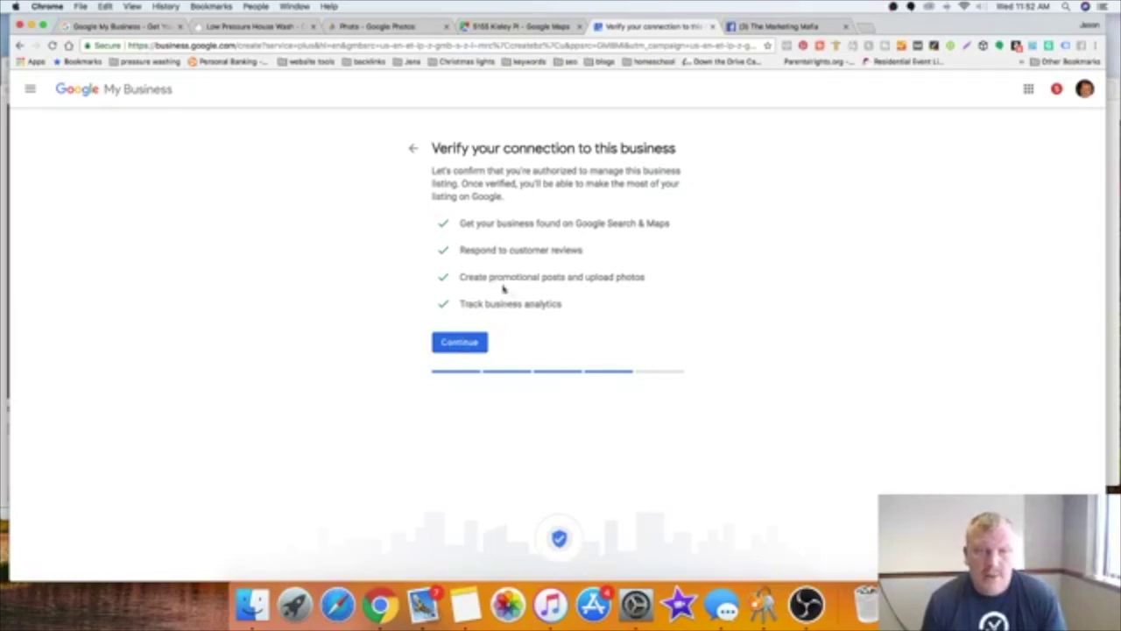
# Step: Choose Postcard by mail from the extra verification options
pyautogui.click(483, 344)
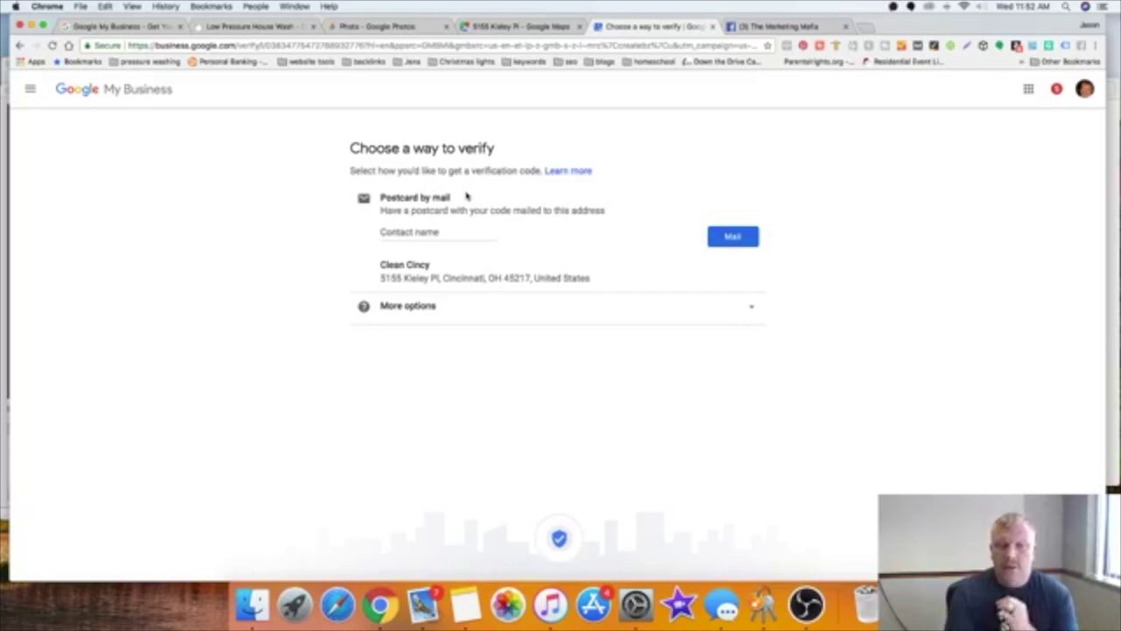
pyautogui.click(748, 307)
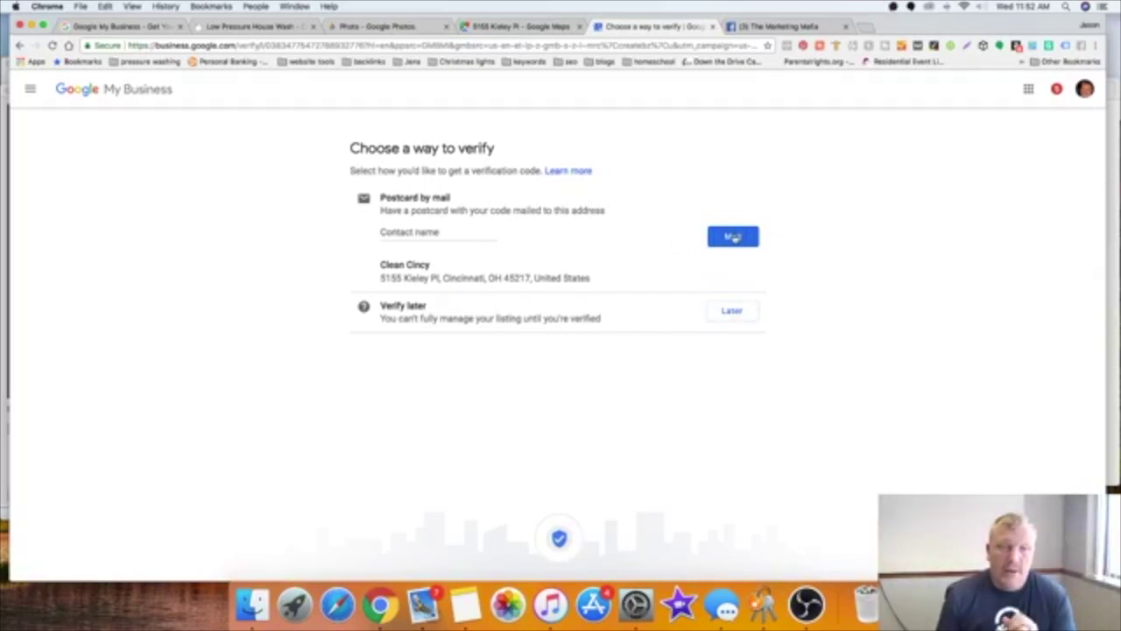
pyautogui.click(733, 237)
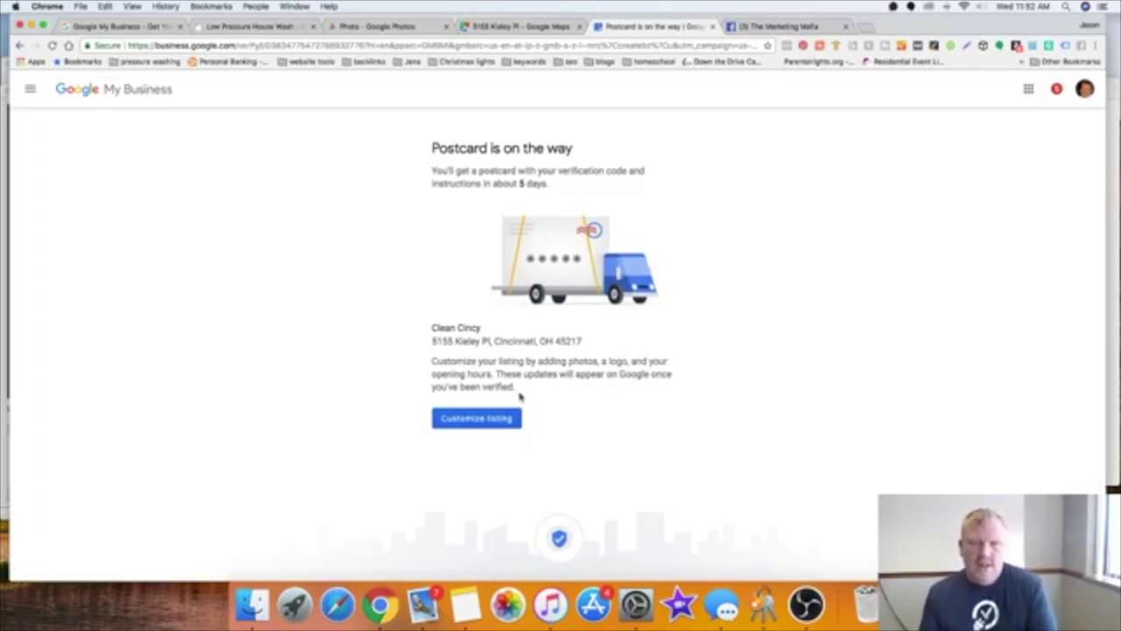
# Step: Continue to the Clean Cincy dashboard and start adding hours
pyautogui.click(498, 420)
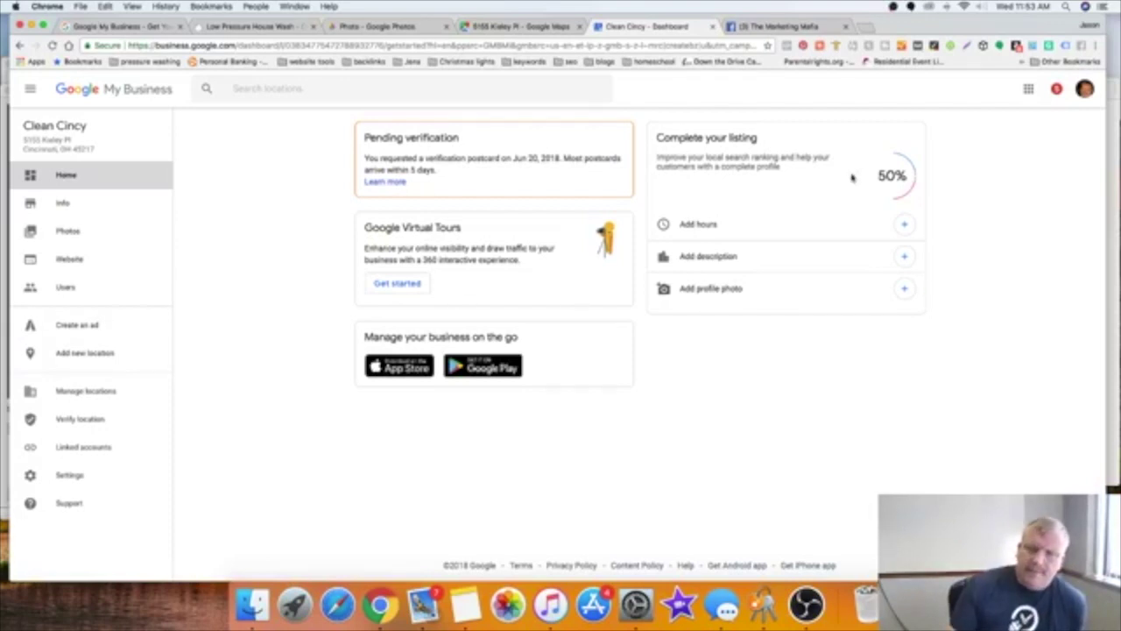
pyautogui.click(903, 225)
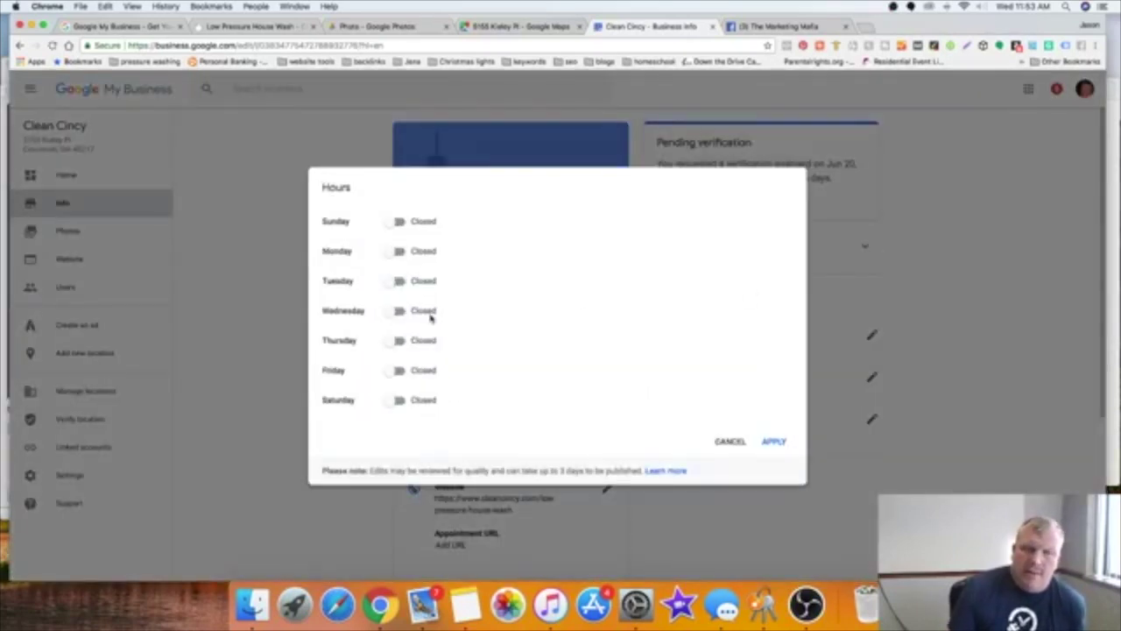
# Step: Switch all seven days from Closed to Open
pyautogui.click(397, 252)
pyautogui.click(397, 282)
pyautogui.click(398, 312)
pyautogui.click(398, 341)
pyautogui.click(399, 371)
pyautogui.click(398, 402)
pyautogui.click(397, 223)
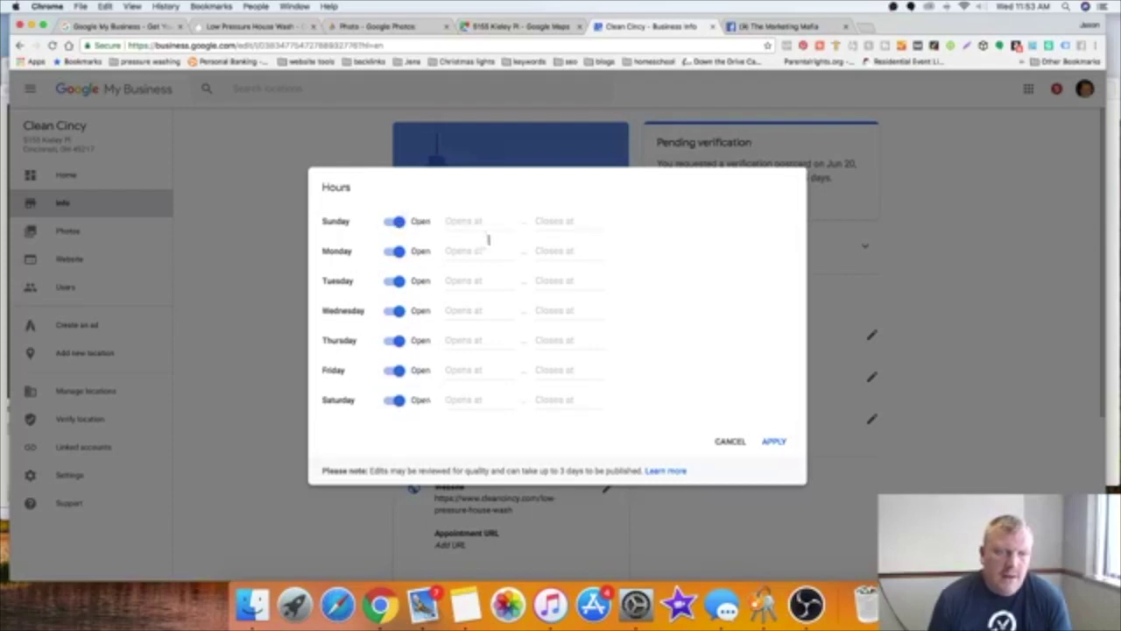
# Step: Set Sunday to open at 7:30 am and close at 7:30 pm
pyautogui.click(482, 220)
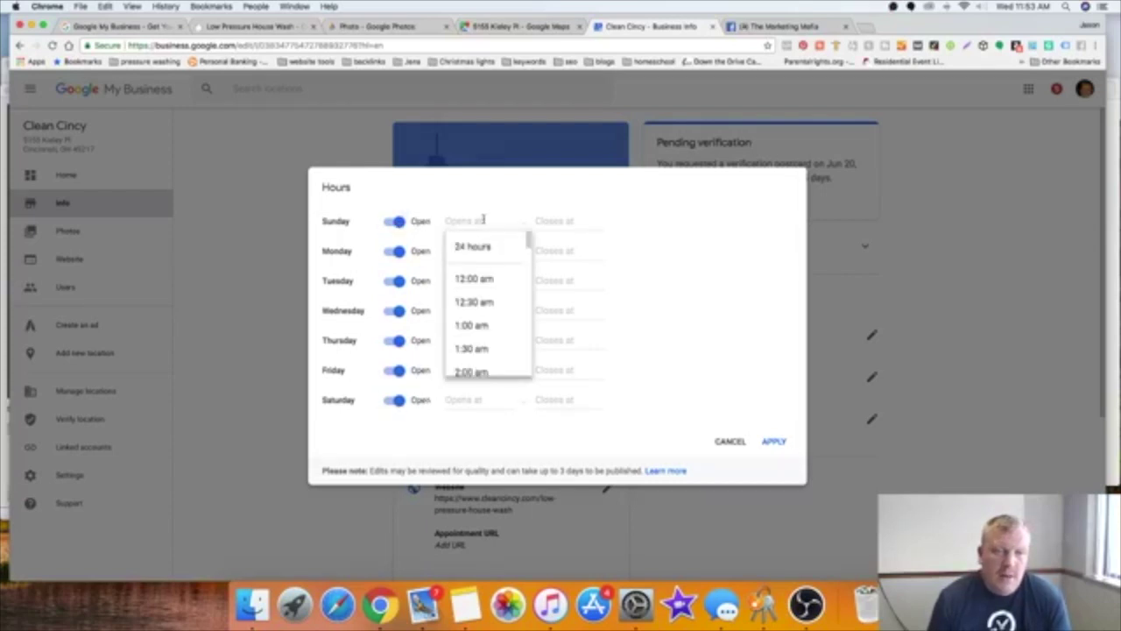
pyautogui.scroll(-2, 487, 309)
pyautogui.scroll(-5, 487, 309)
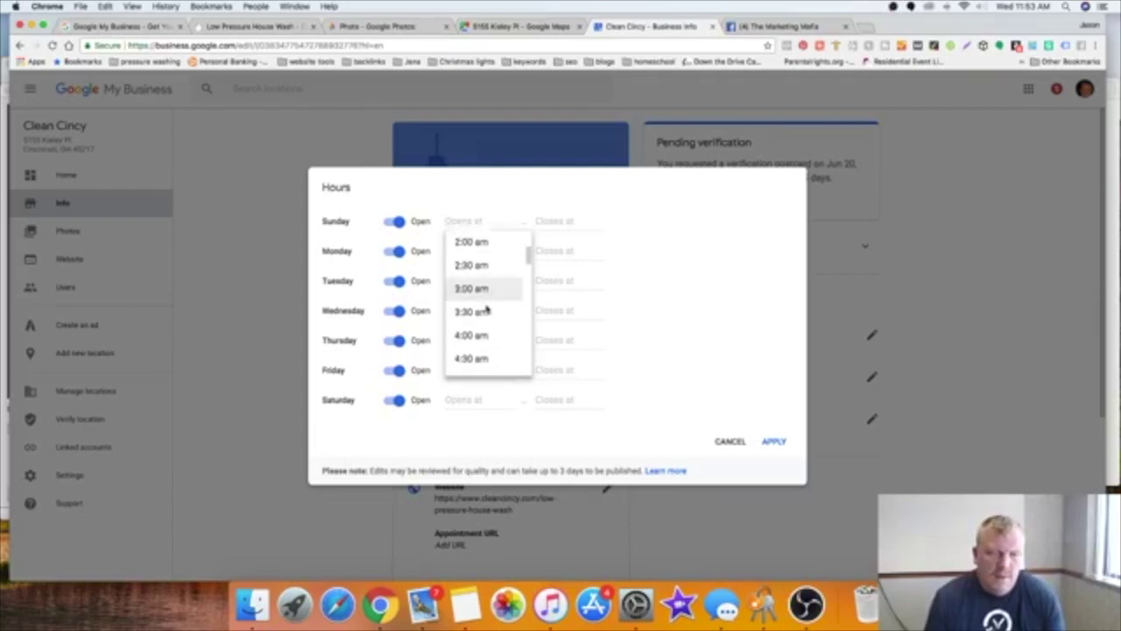
pyautogui.scroll(-1, 487, 308)
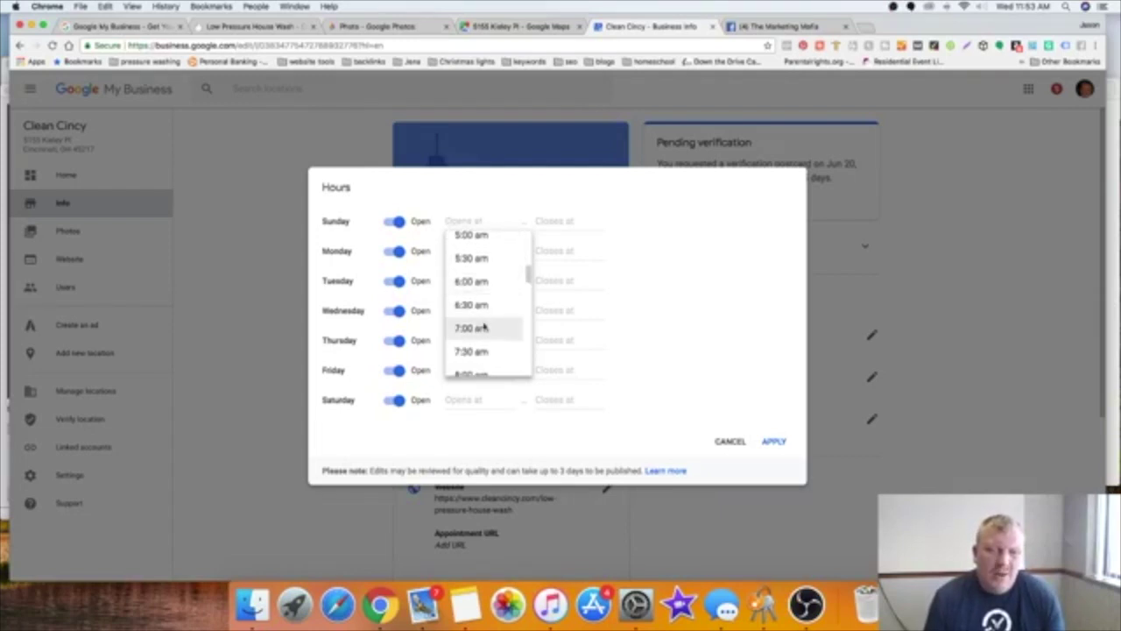
pyautogui.click(487, 349)
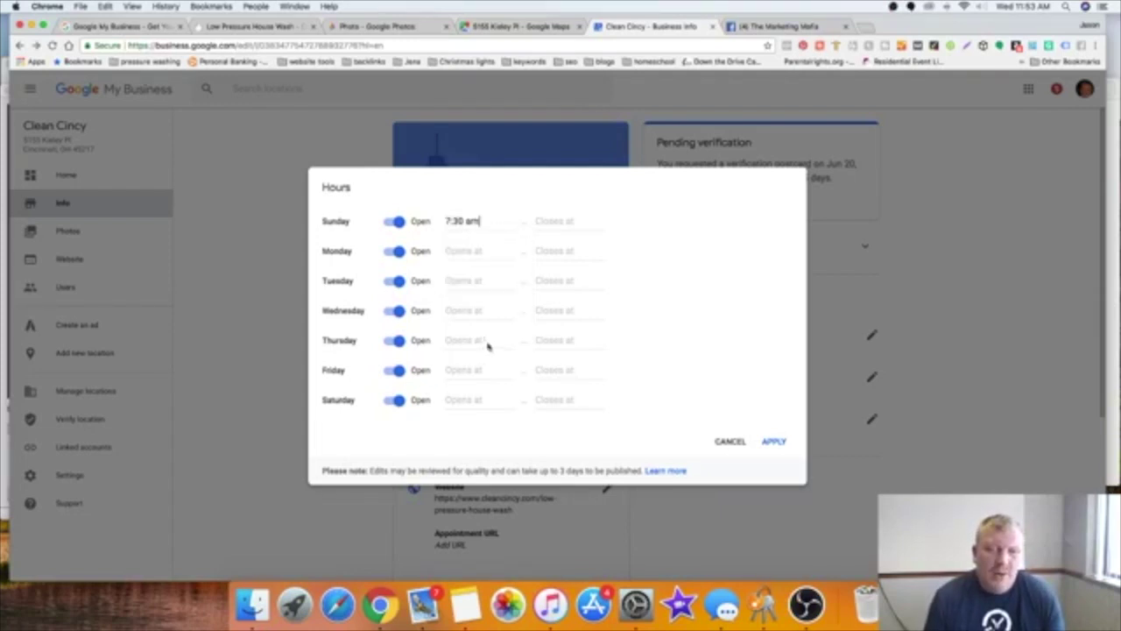
pyautogui.click(566, 221)
pyautogui.scroll(-6, 576, 340)
pyautogui.scroll(-15, 578, 340)
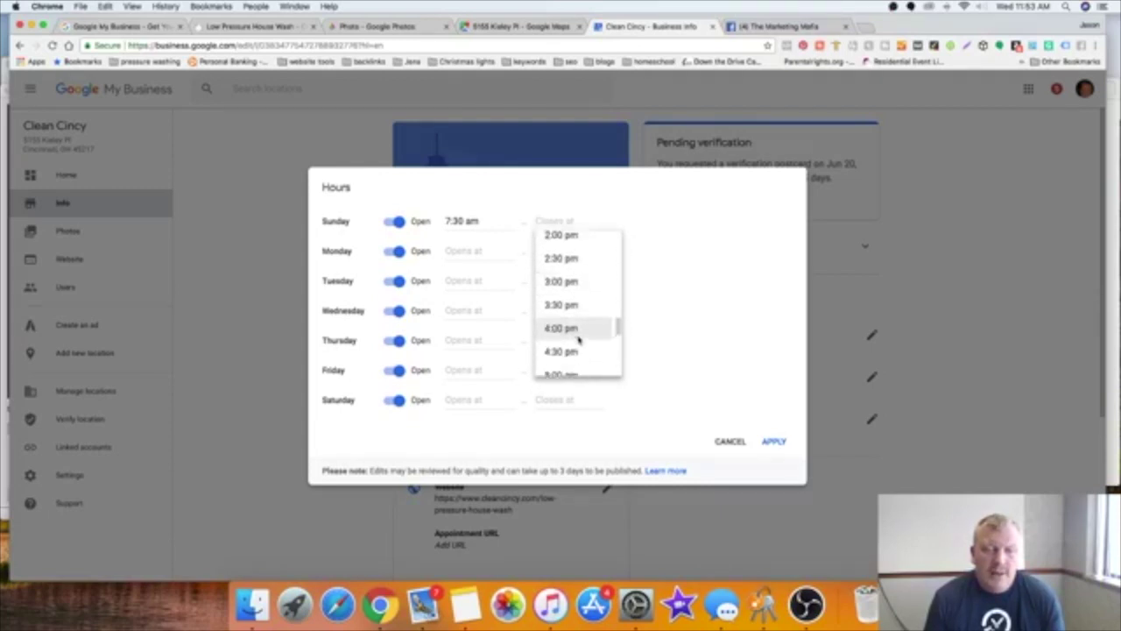
pyautogui.scroll(-6, 578, 339)
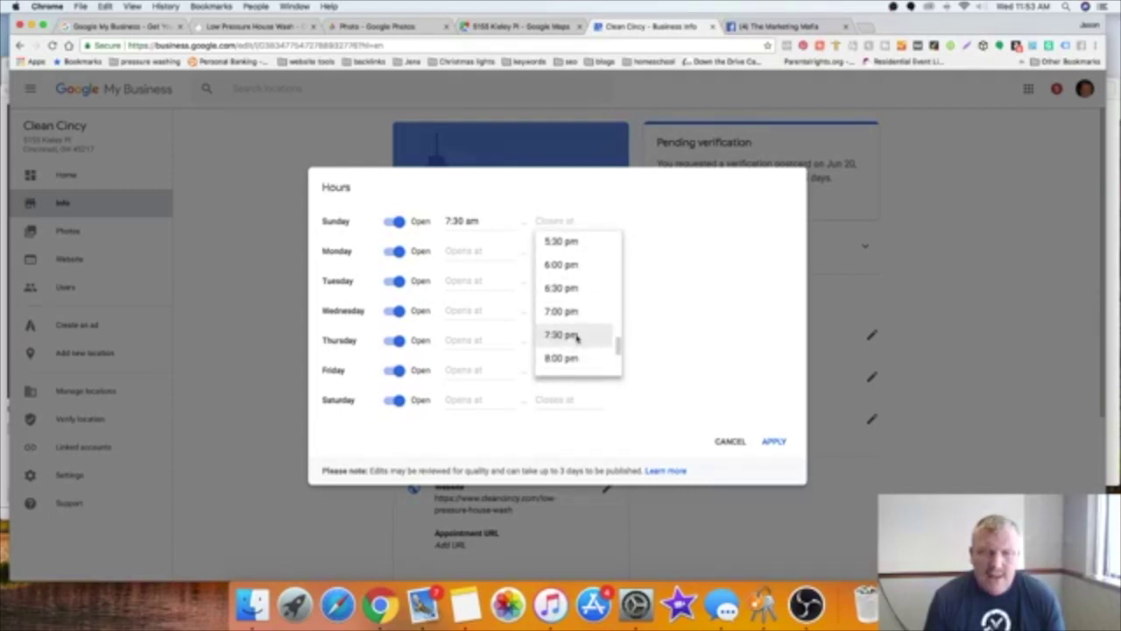
pyautogui.click(561, 335)
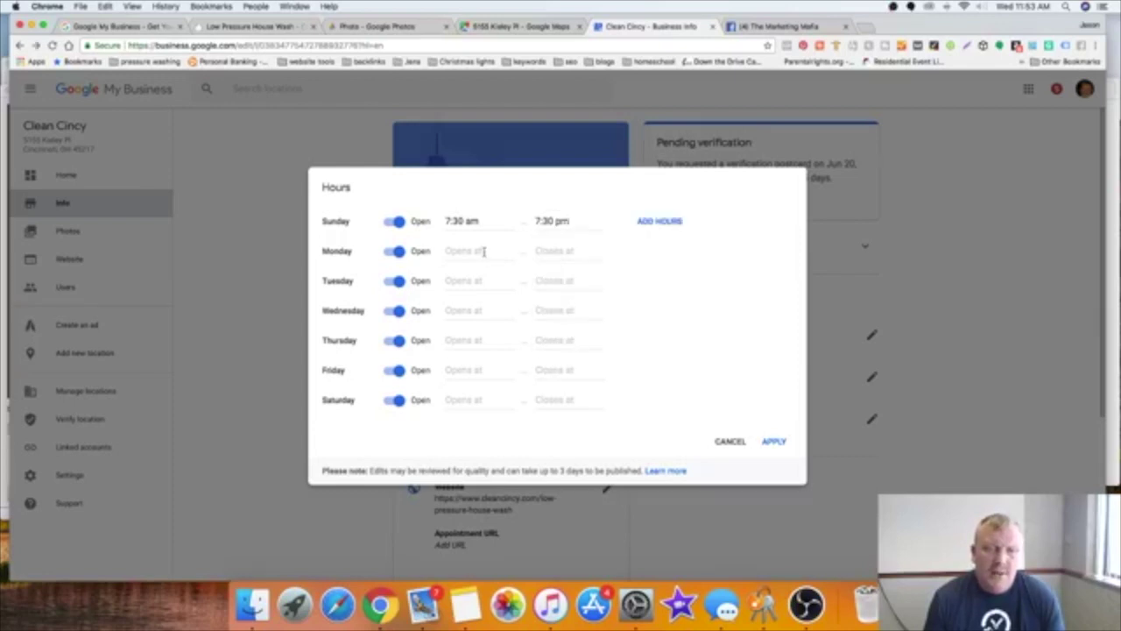
# Step: Paste Sunday's 7:30 am into the opening times for Tuesday through Saturday
pyautogui.moveTo(448, 220); pyautogui.dragTo(470, 222)
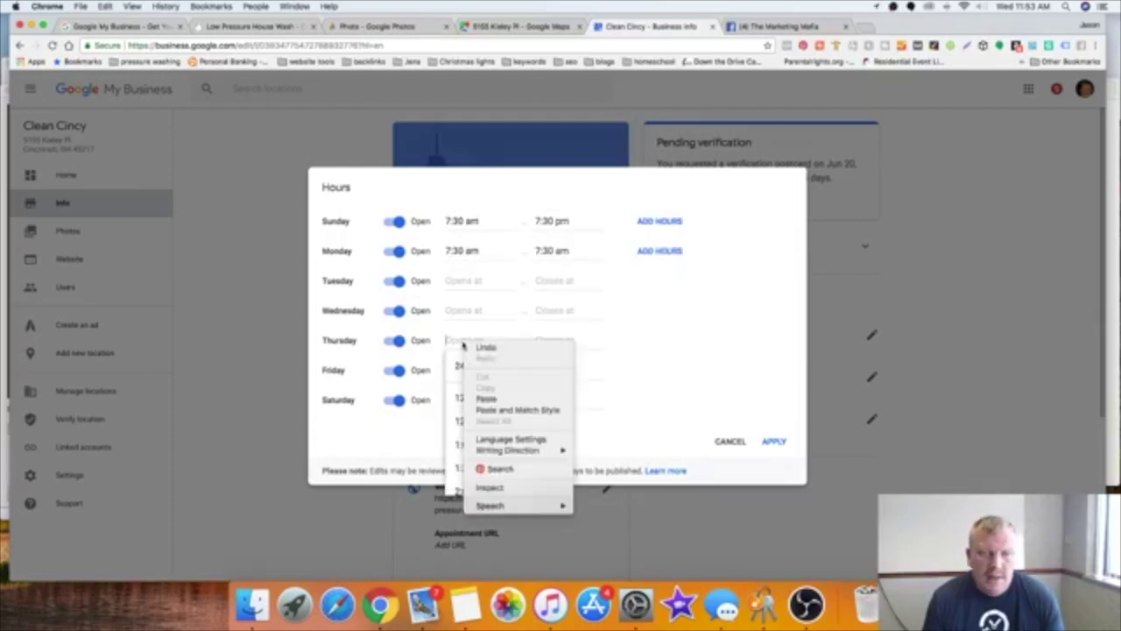
pyautogui.click(488, 399)
pyautogui.click(455, 311)
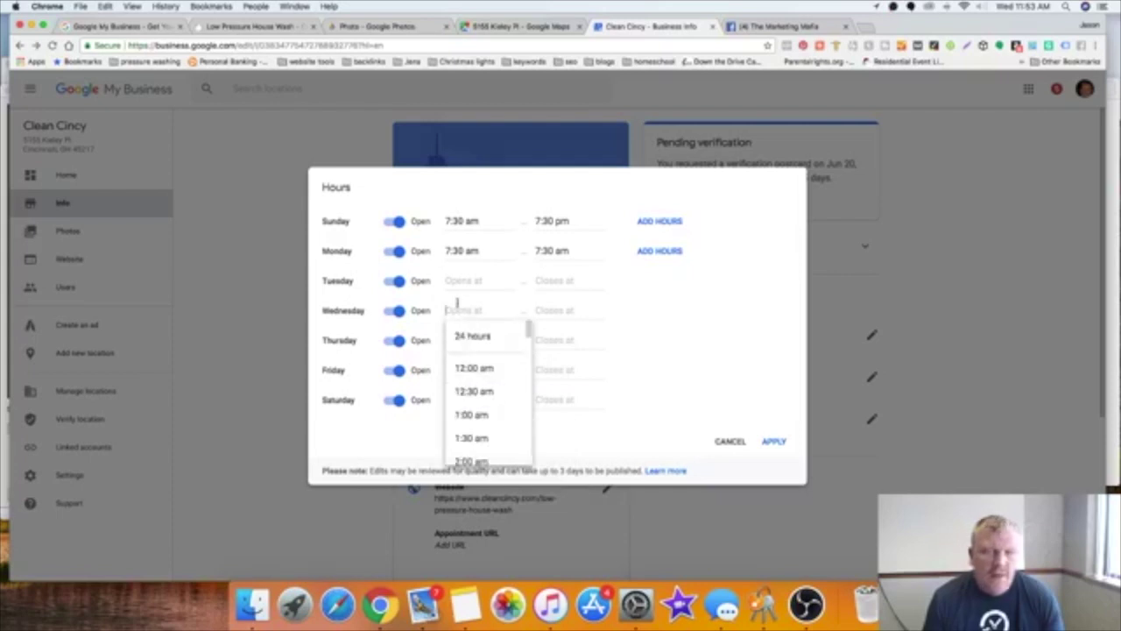
pyautogui.rightClick(457, 308)
pyautogui.click(480, 360)
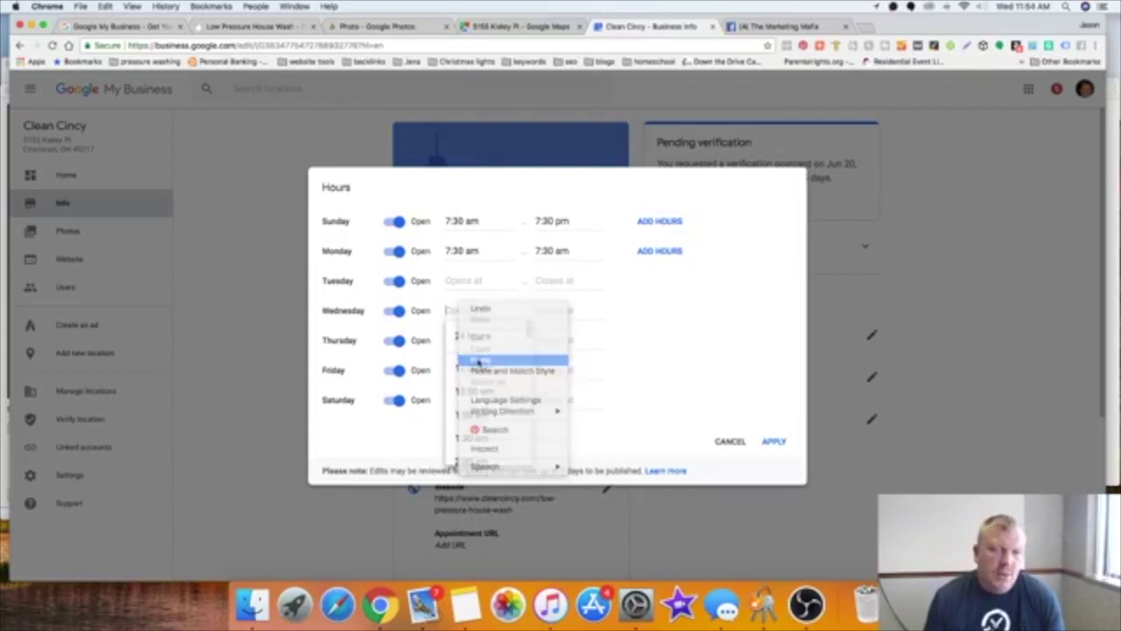
pyautogui.click(456, 279)
pyautogui.rightClick(455, 277)
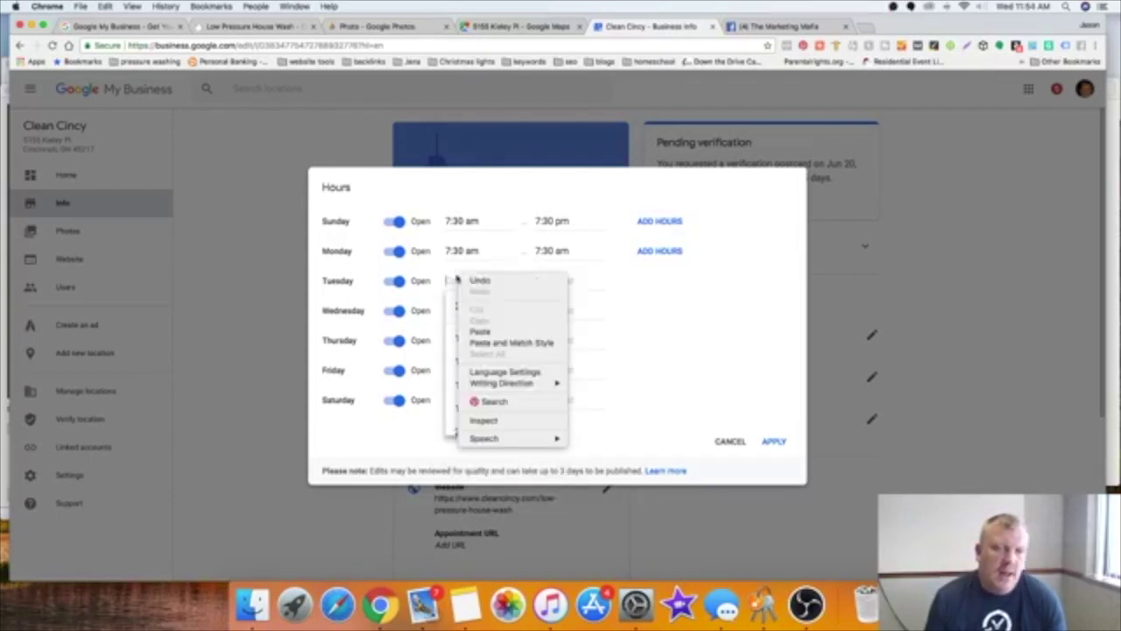
pyautogui.click(482, 331)
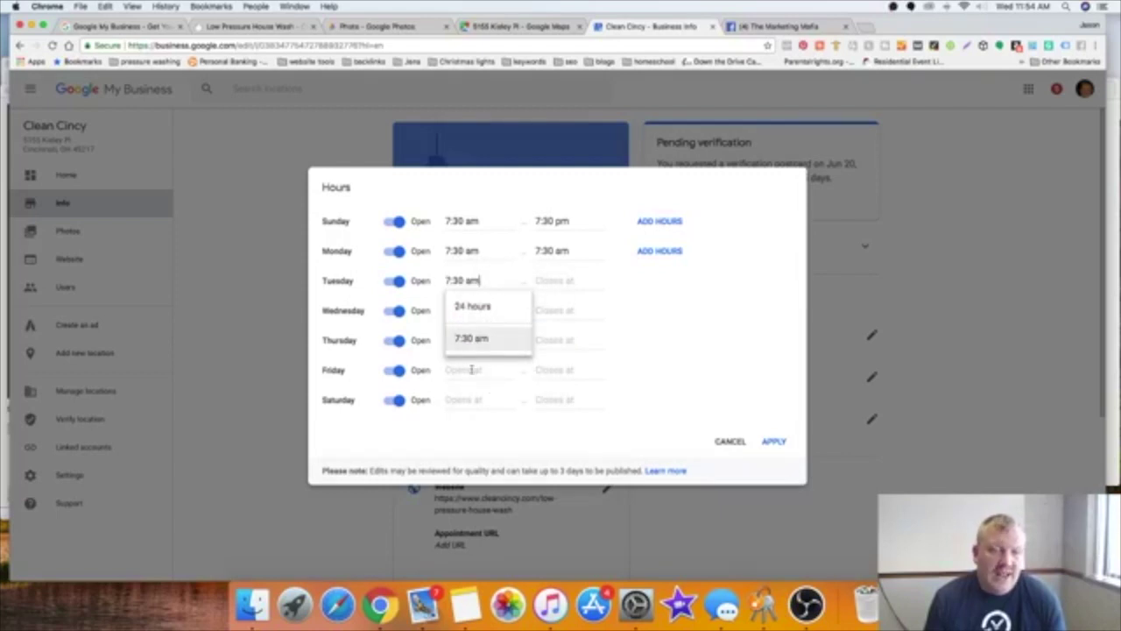
pyautogui.click(465, 369)
pyautogui.rightClick(472, 369)
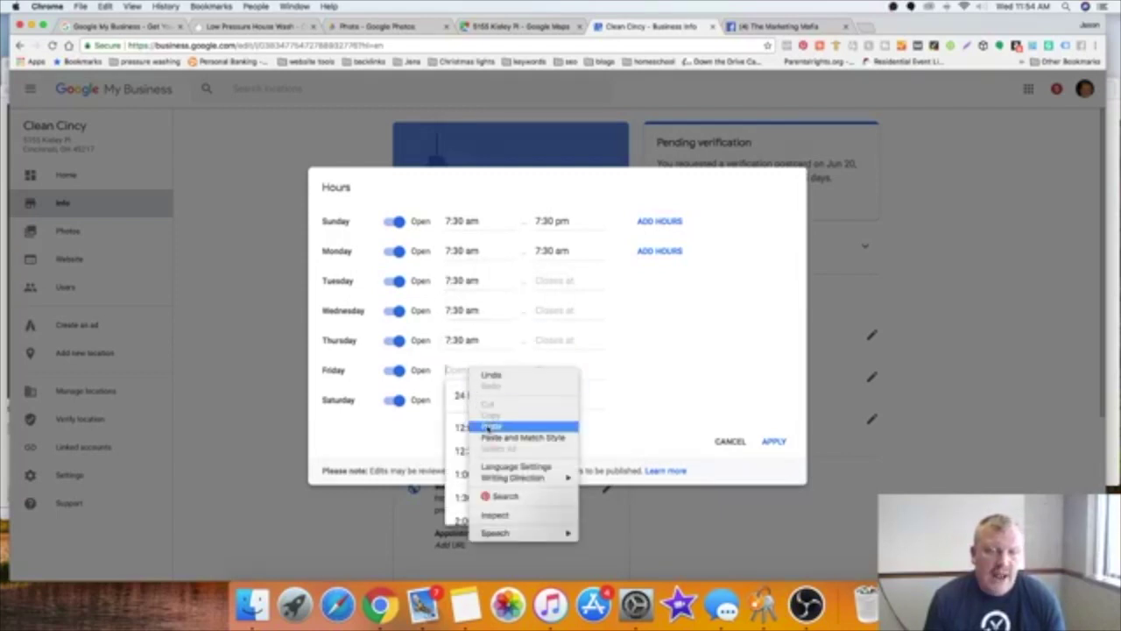
pyautogui.click(489, 427)
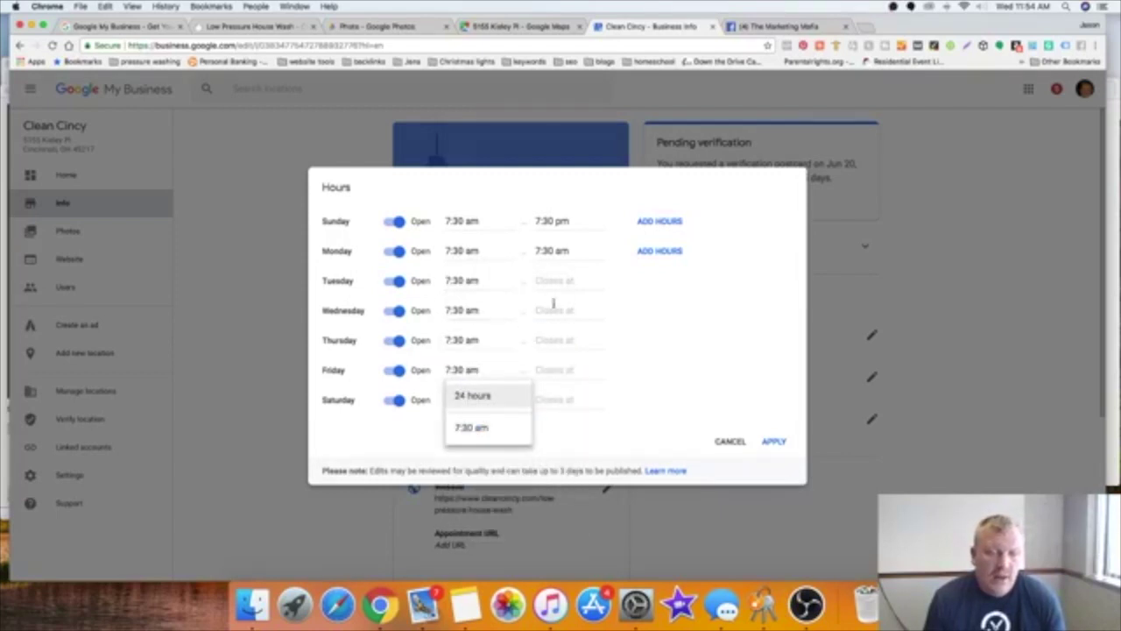
pyautogui.click(649, 345)
pyautogui.click(456, 398)
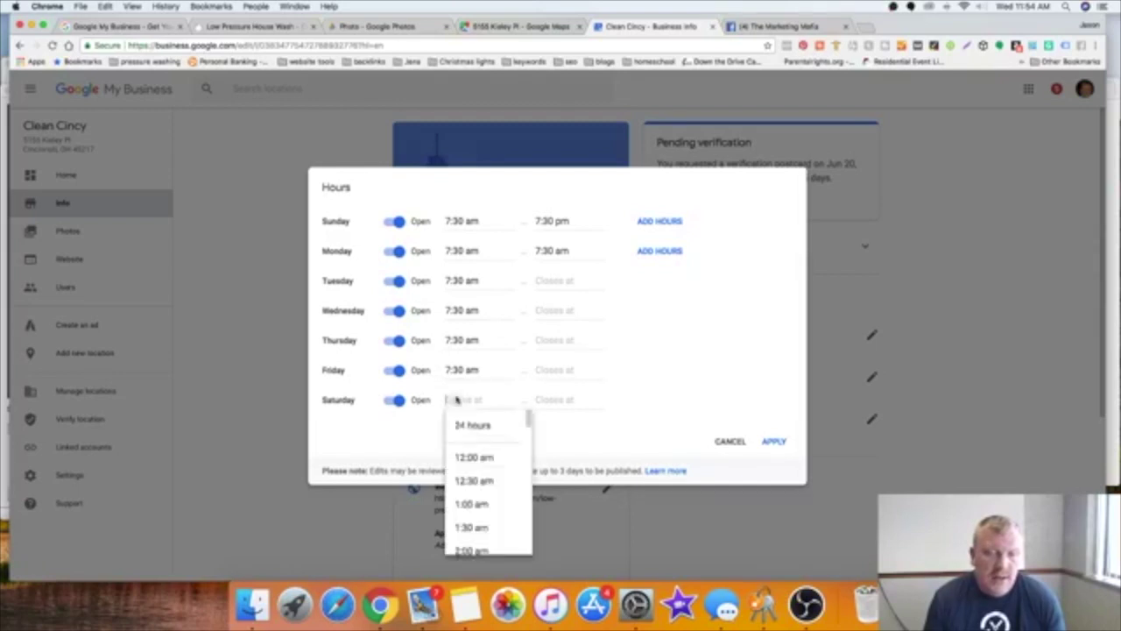
pyautogui.rightClick(456, 398)
pyautogui.click(480, 454)
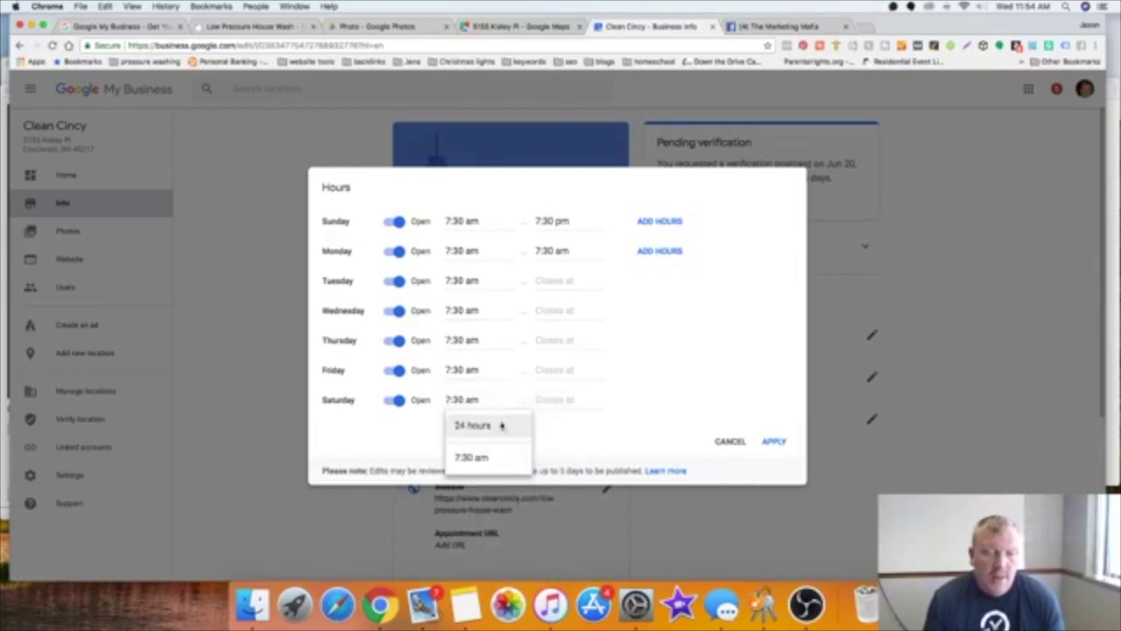
# Step: Copy Sunday's 7:30 pm closing time into Monday's and Tuesday's closing fields
pyautogui.click(536, 220)
pyautogui.tripleClick(536, 220)
pyautogui.rightClick(536, 220)
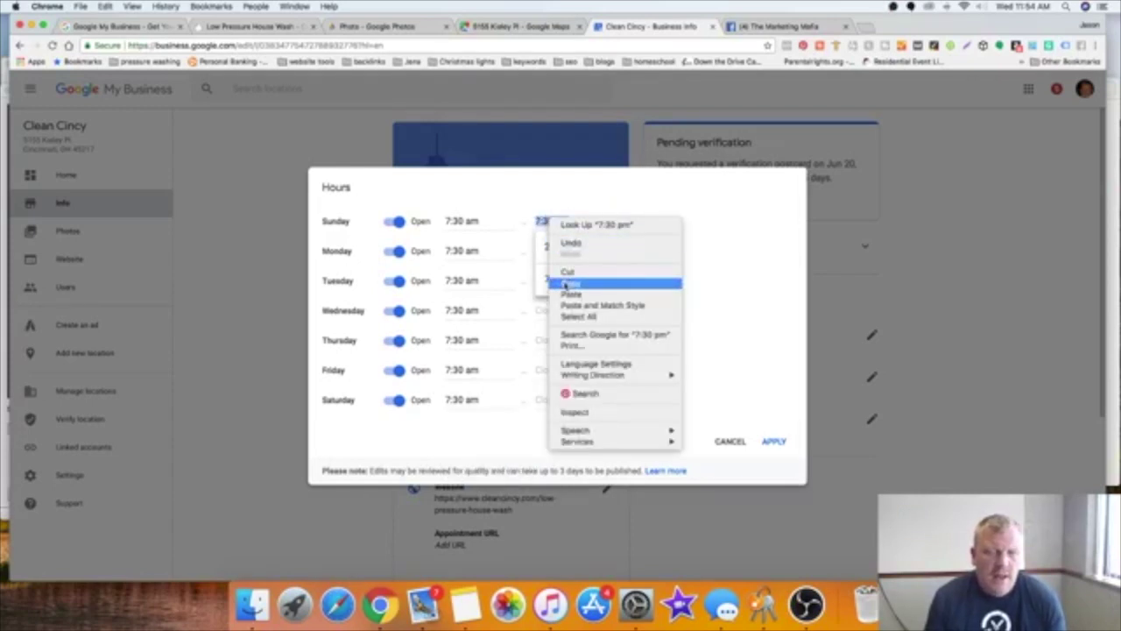
pyautogui.click(566, 284)
pyautogui.click(614, 284)
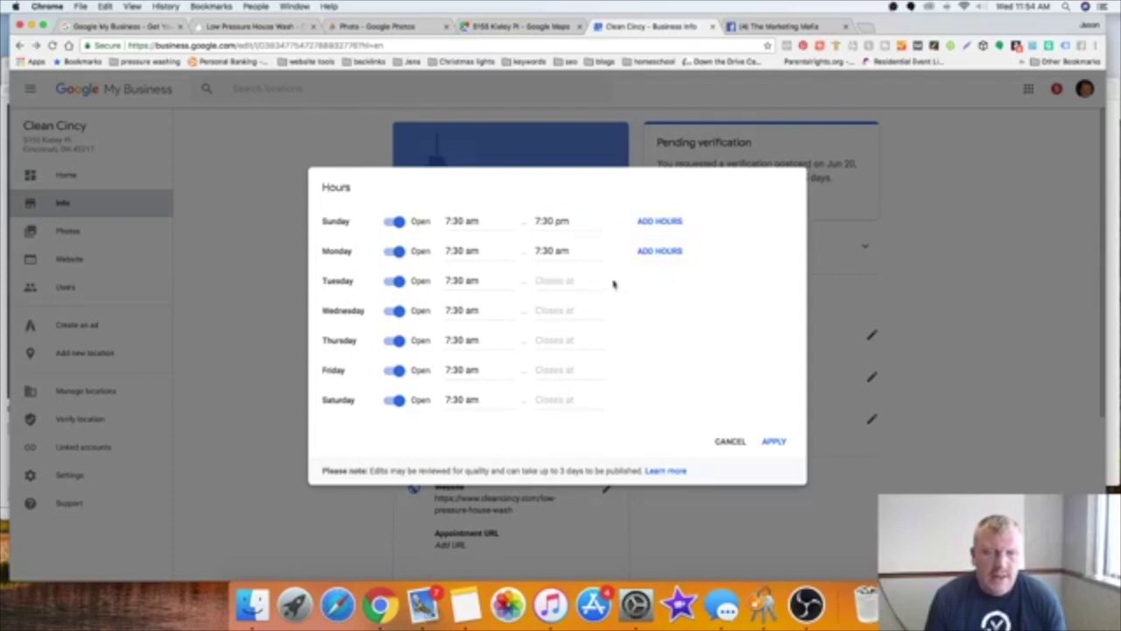
pyautogui.click(557, 250)
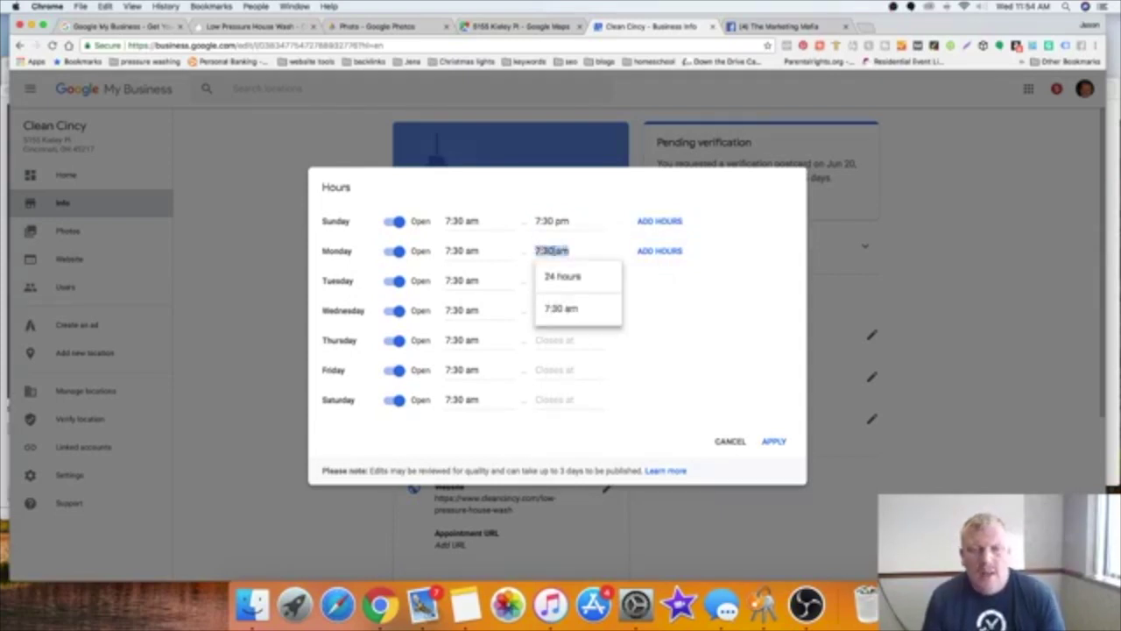
pyautogui.rightClick(554, 252)
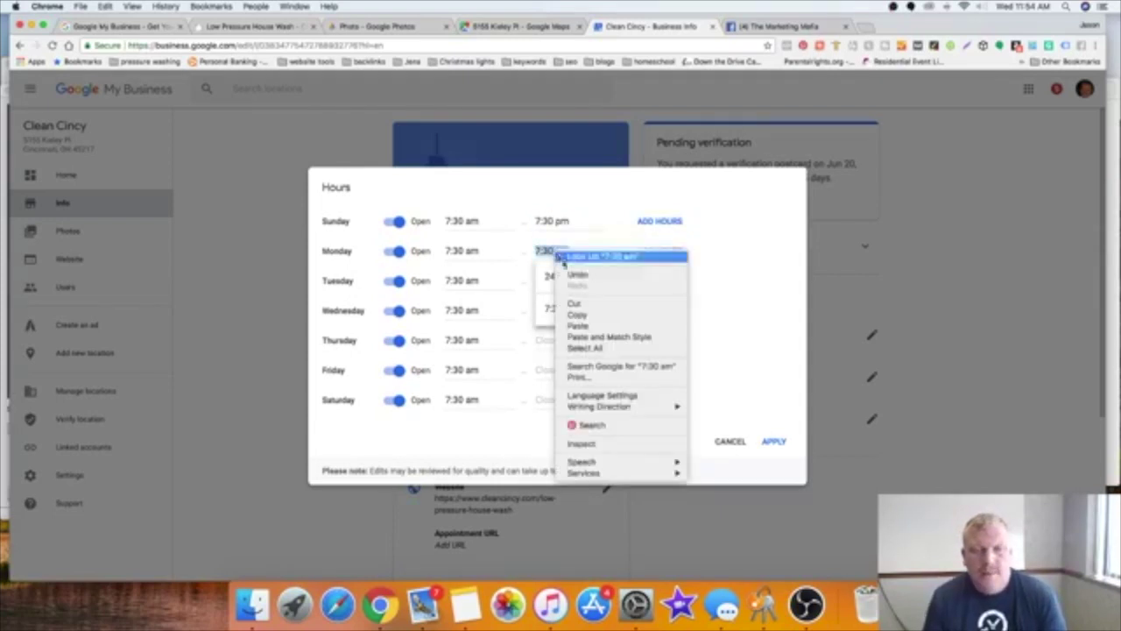
pyautogui.click(575, 328)
pyautogui.click(613, 317)
pyautogui.click(561, 279)
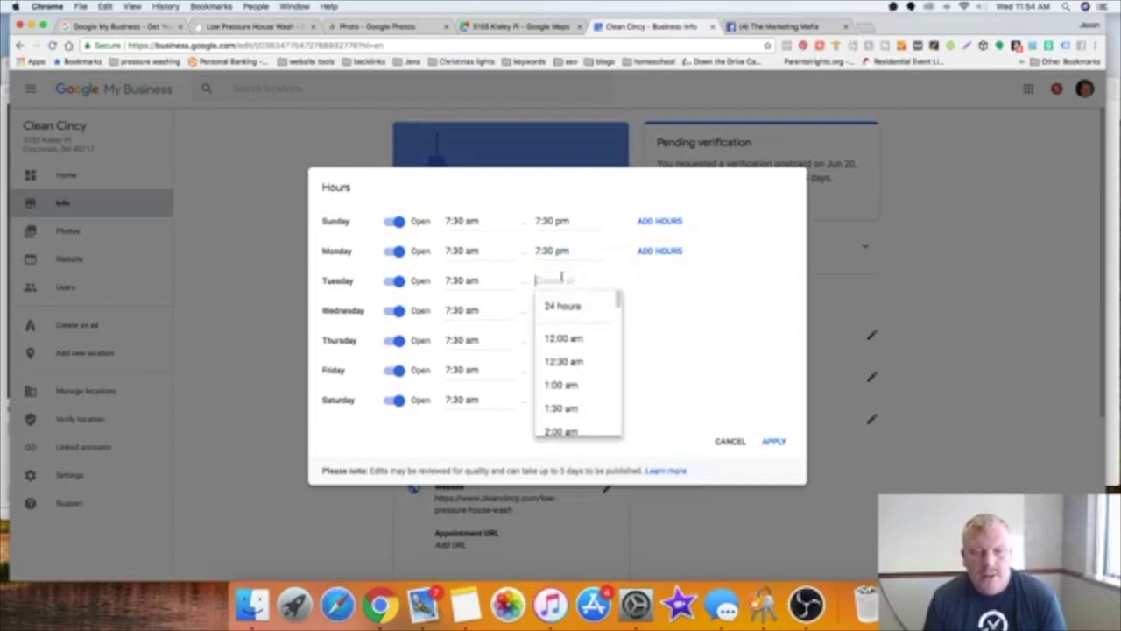
pyautogui.rightClick(562, 278)
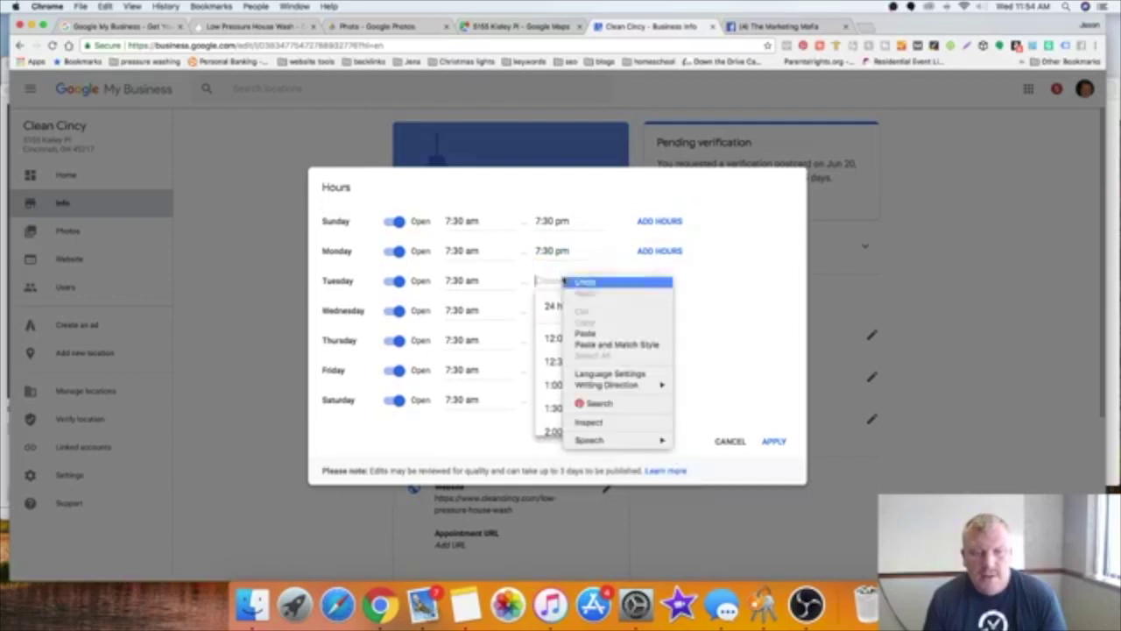
pyautogui.click(595, 334)
pyautogui.click(663, 328)
pyautogui.moveTo(663, 332); pyautogui.dragTo(583, 309)
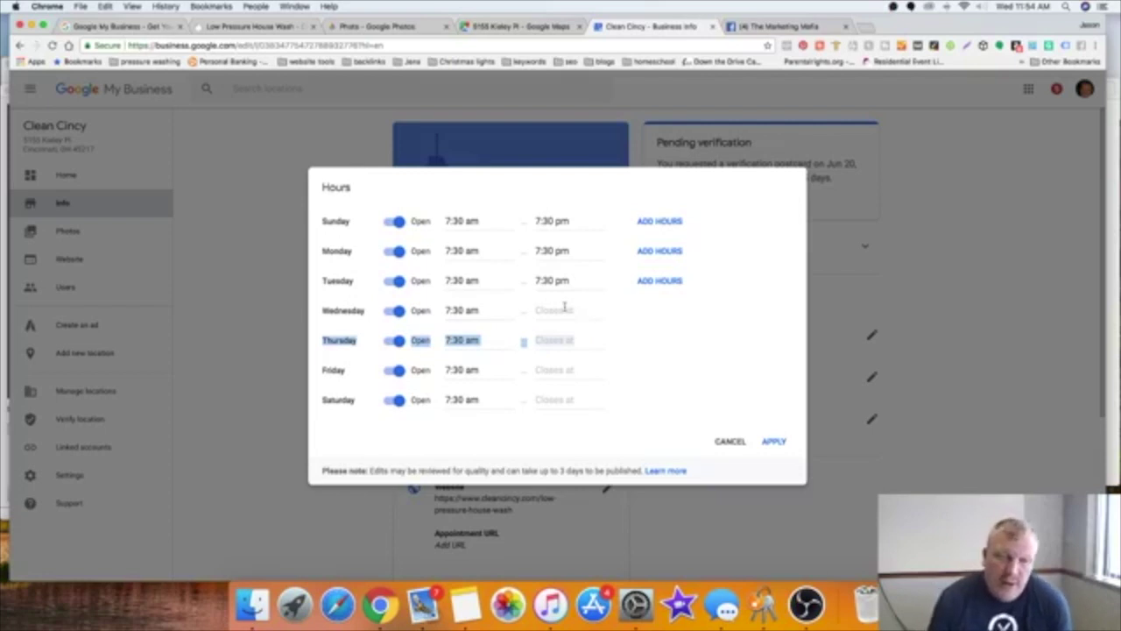
# Step: Set Wednesday, Thursday and Saturday closing times to 7:30 pm and apply the hours
pyautogui.click(565, 310)
pyautogui.rightClick(565, 308)
pyautogui.click(598, 364)
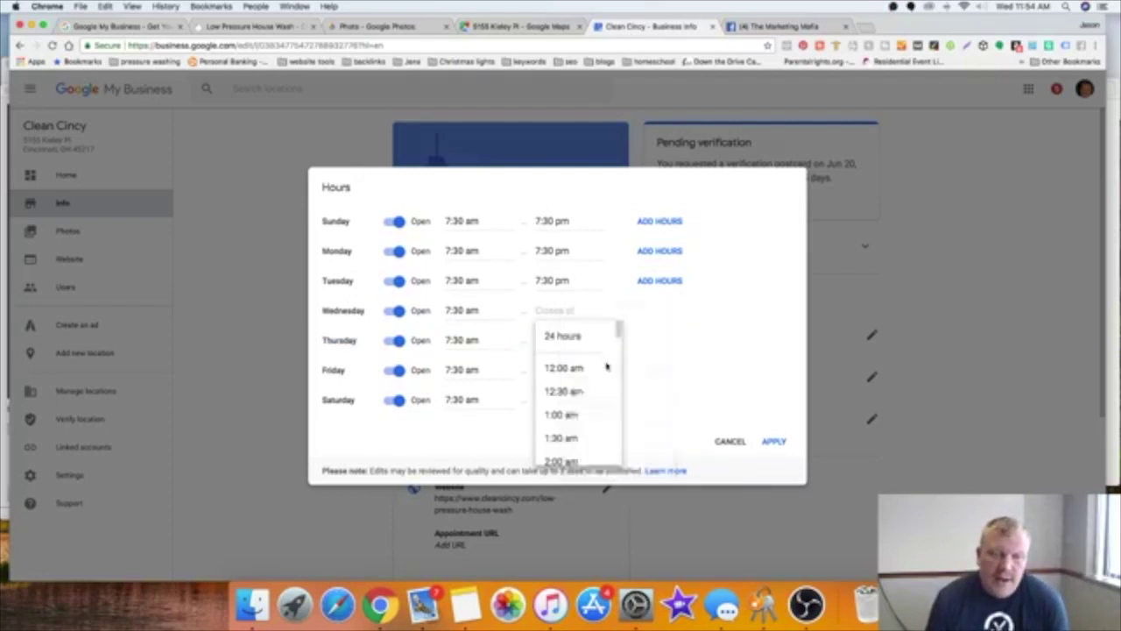
pyautogui.click(679, 354)
pyautogui.click(575, 336)
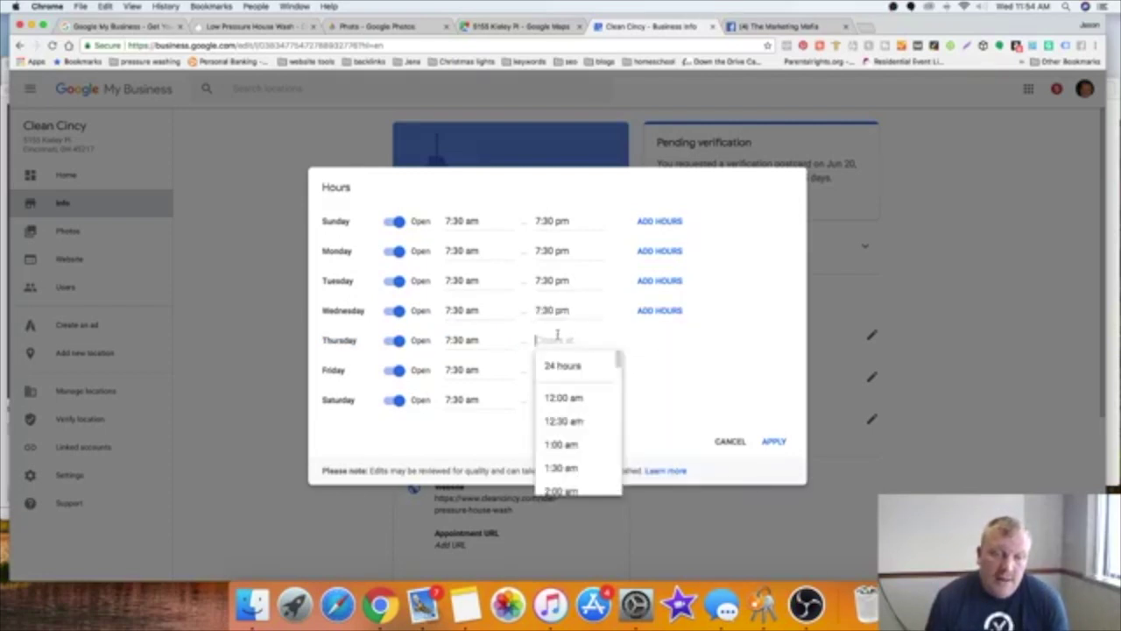
pyautogui.rightClick(557, 335)
pyautogui.click(553, 393)
pyautogui.click(553, 396)
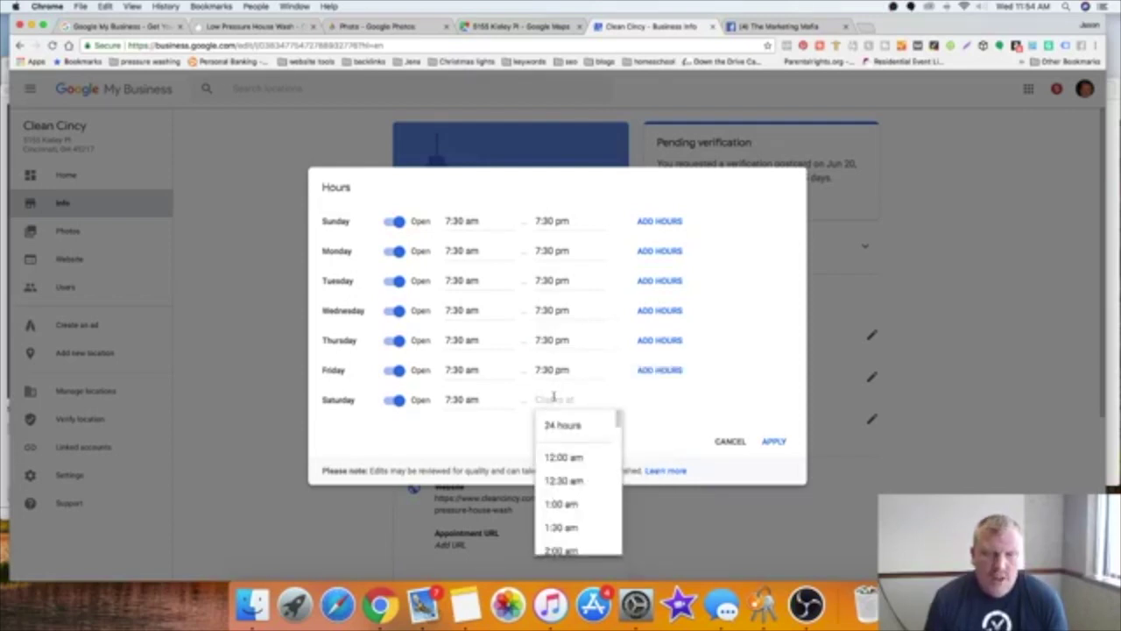
pyautogui.rightClick(554, 396)
pyautogui.click(576, 451)
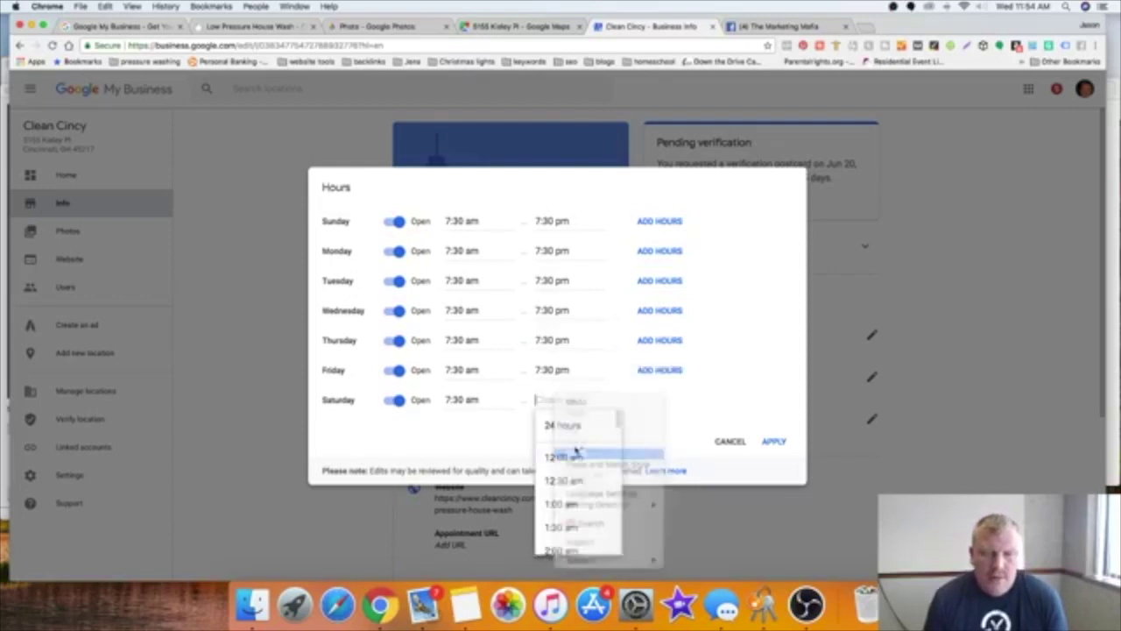
pyautogui.click(775, 444)
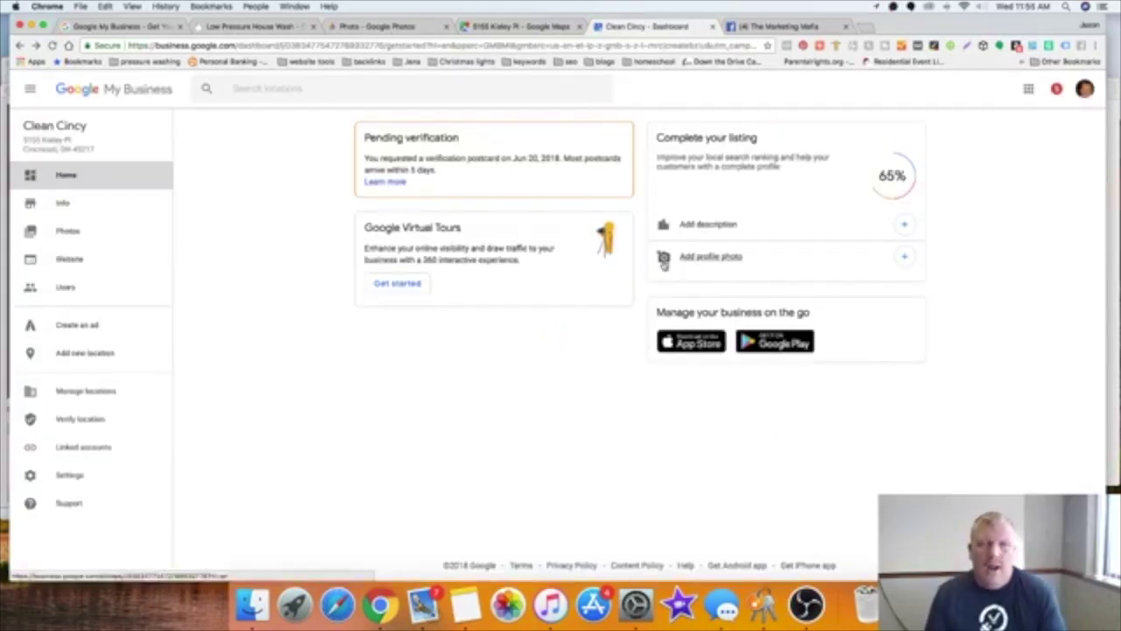
# Step: Cancel the Add description dialog without writing anything, then scroll down the Info page
pyautogui.click(897, 225)
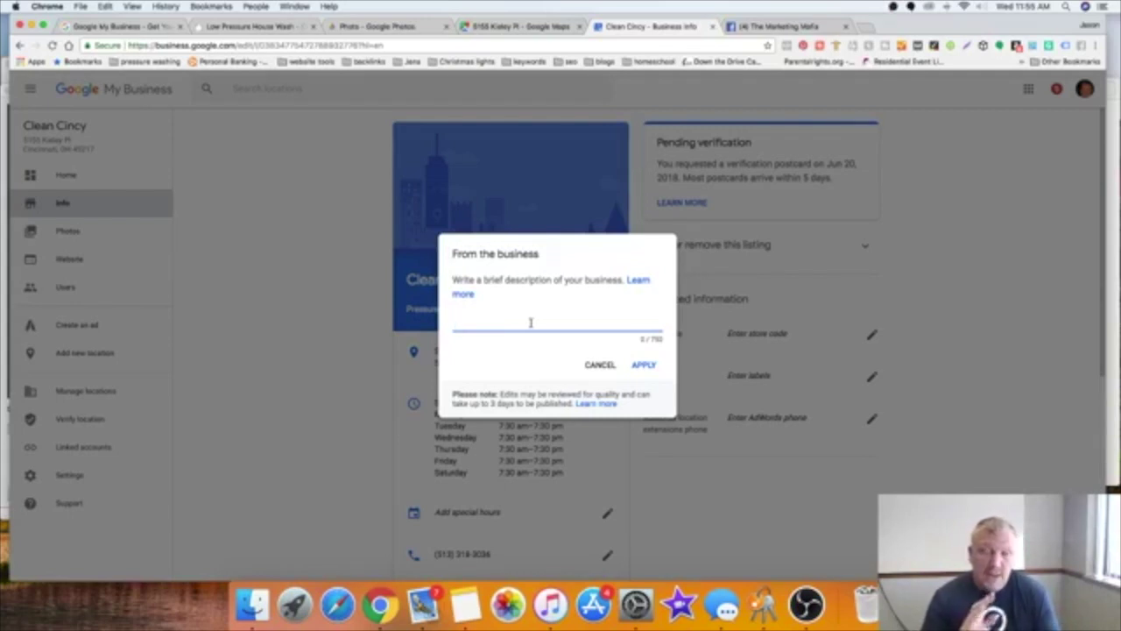
pyautogui.click(601, 367)
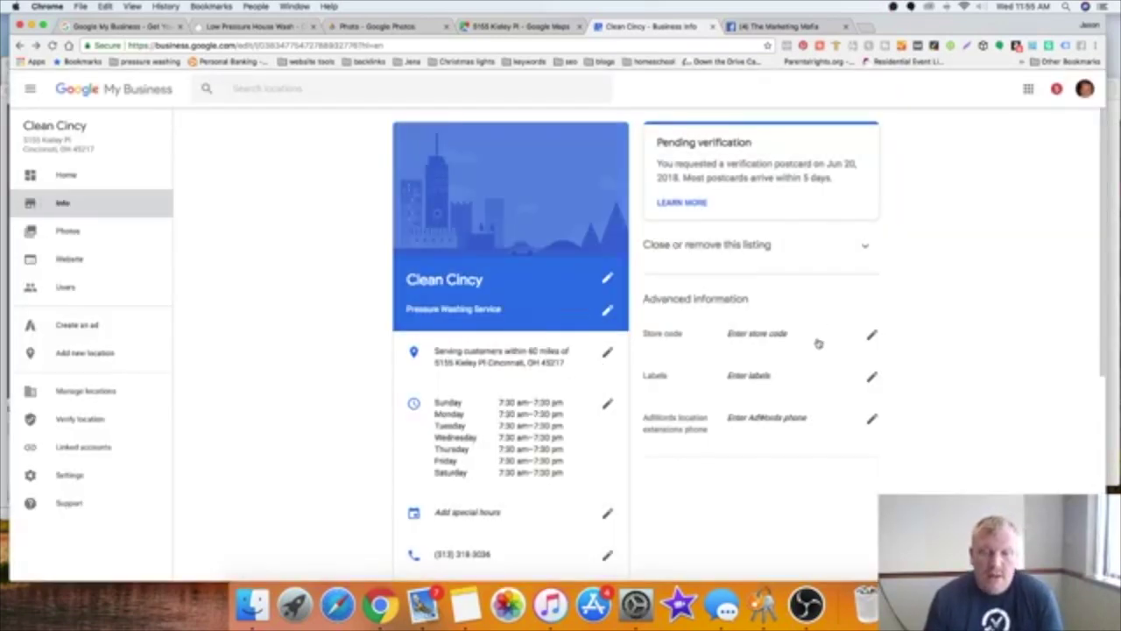
pyautogui.scroll(-2, 818, 342)
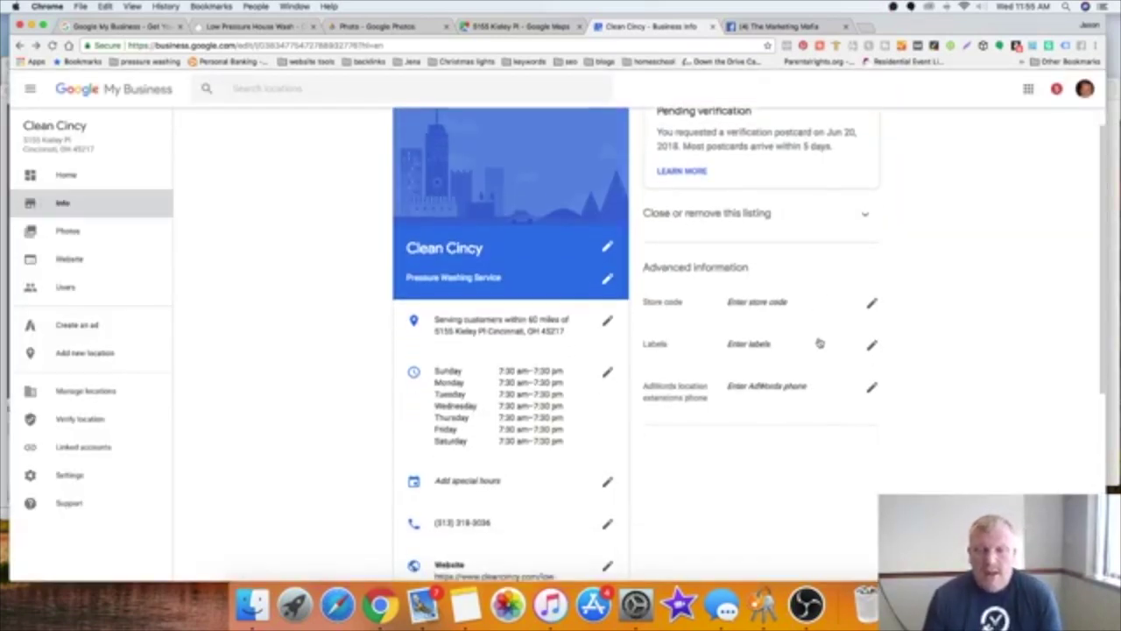
# Step: Add 'pressure washing' as the listing's first label and save it
pyautogui.click(872, 339)
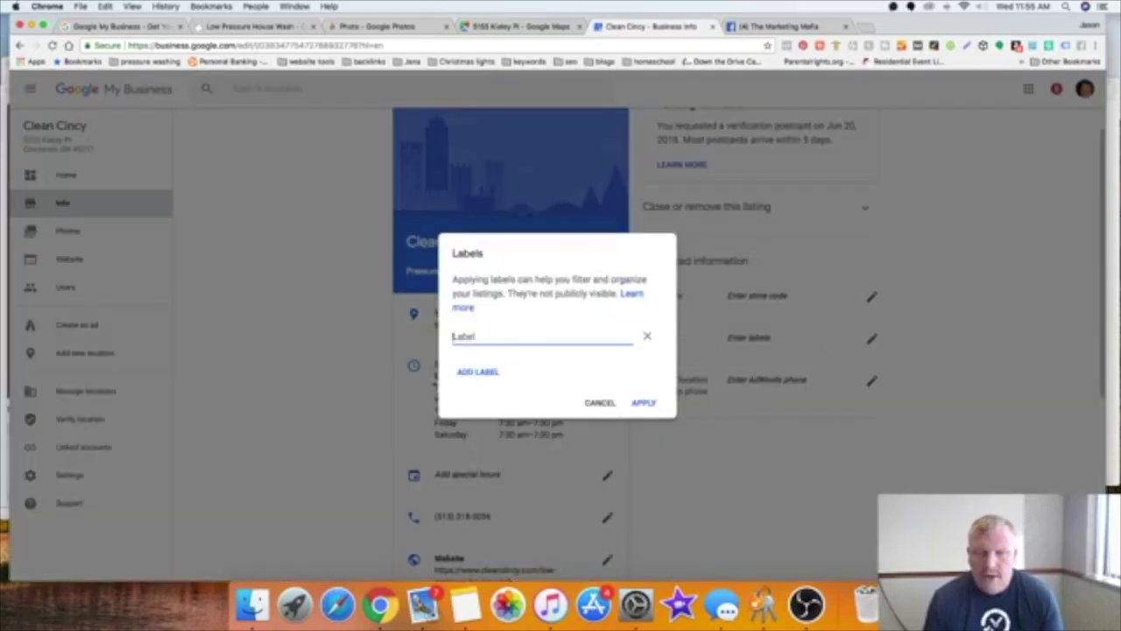
pyautogui.click(460, 326)
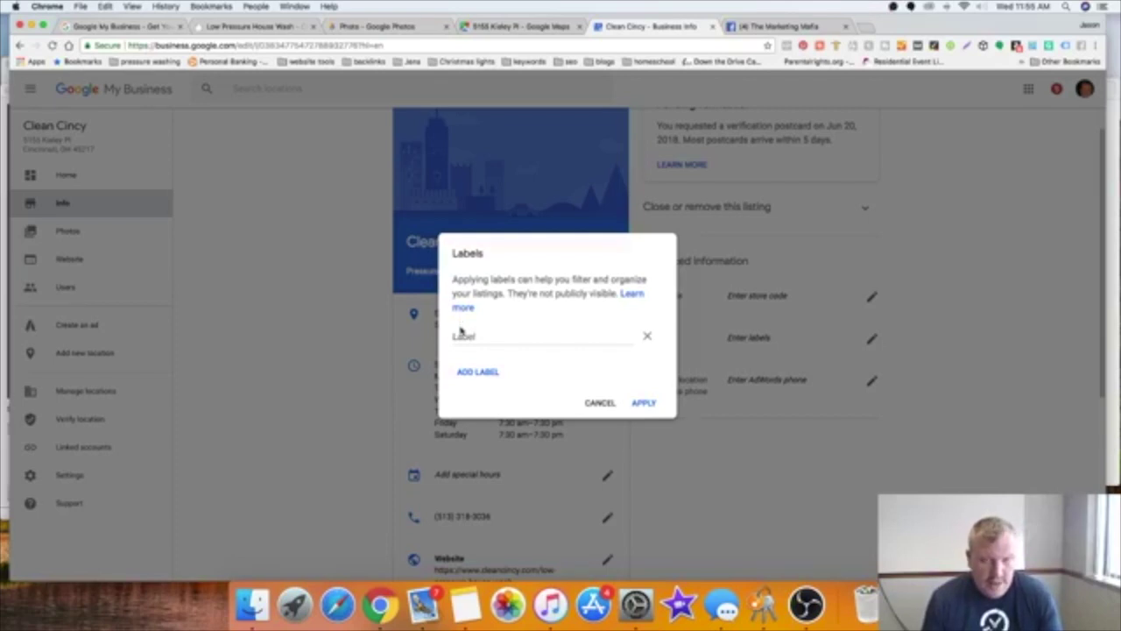
pyautogui.click(461, 335)
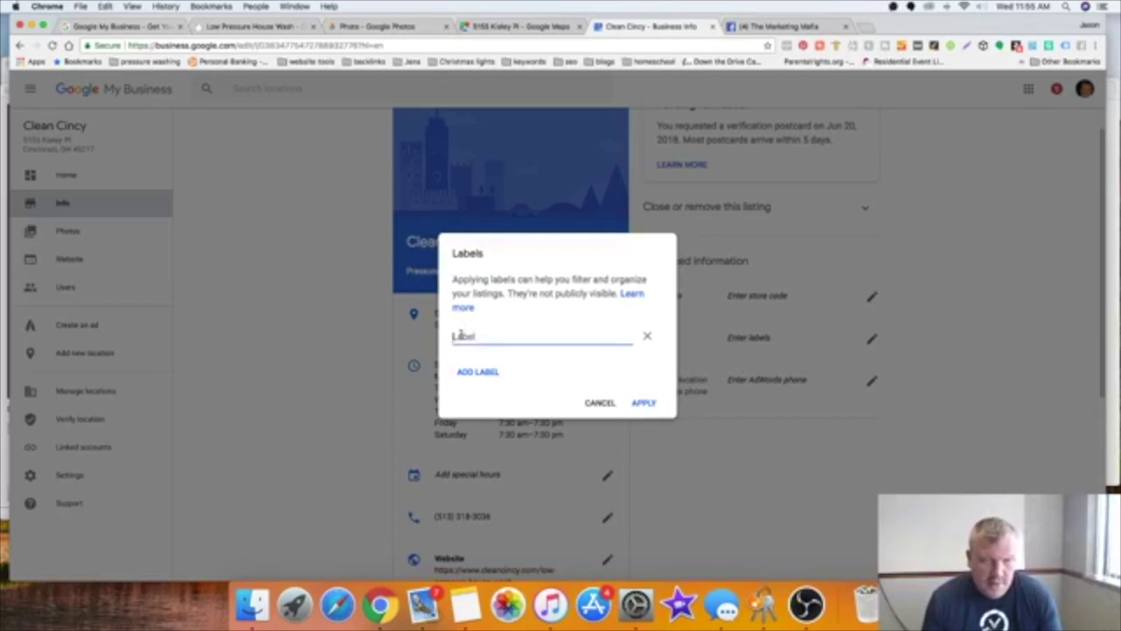
pyautogui.write('pressure washing')
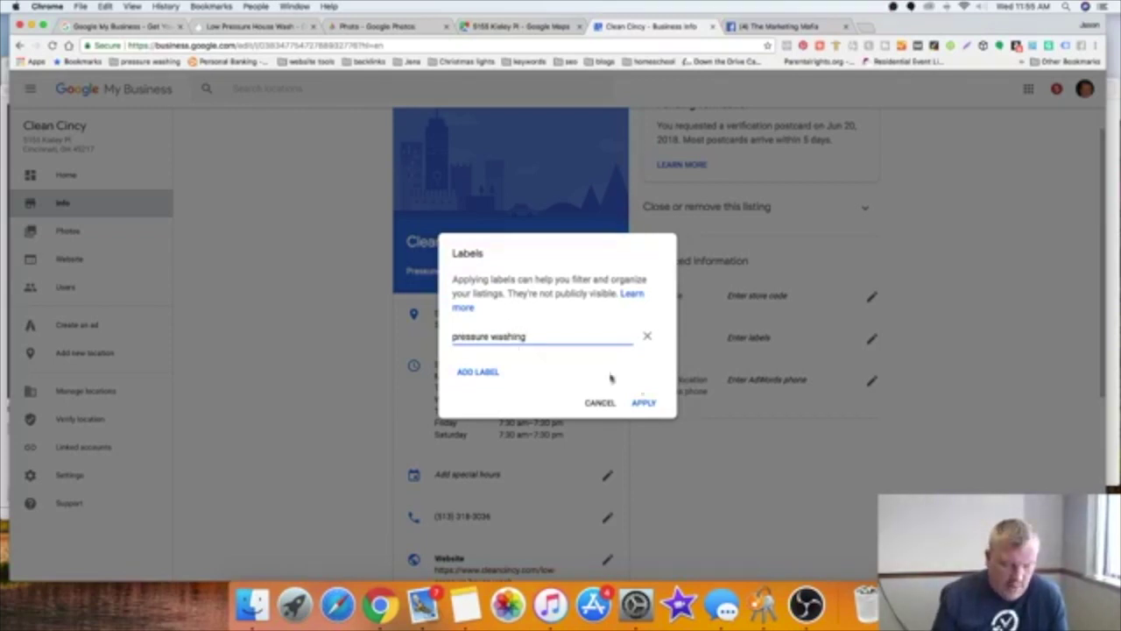
pyautogui.click(643, 402)
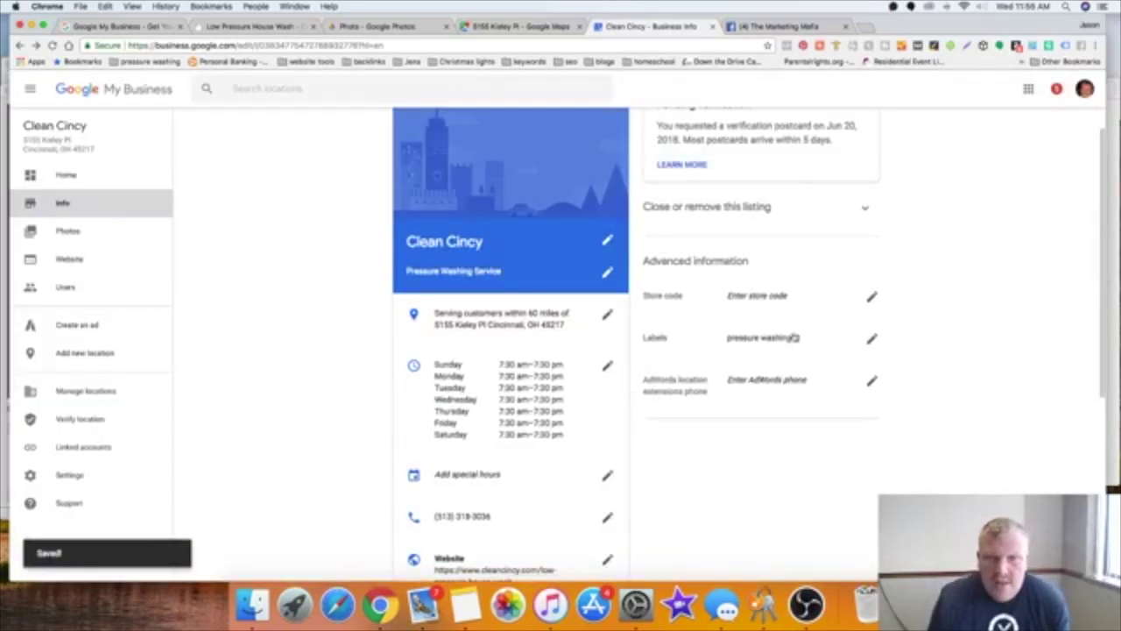
# Step: Add the labels roof cleaning, house washing and gutter cleaning, then apply all four
pyautogui.click(871, 339)
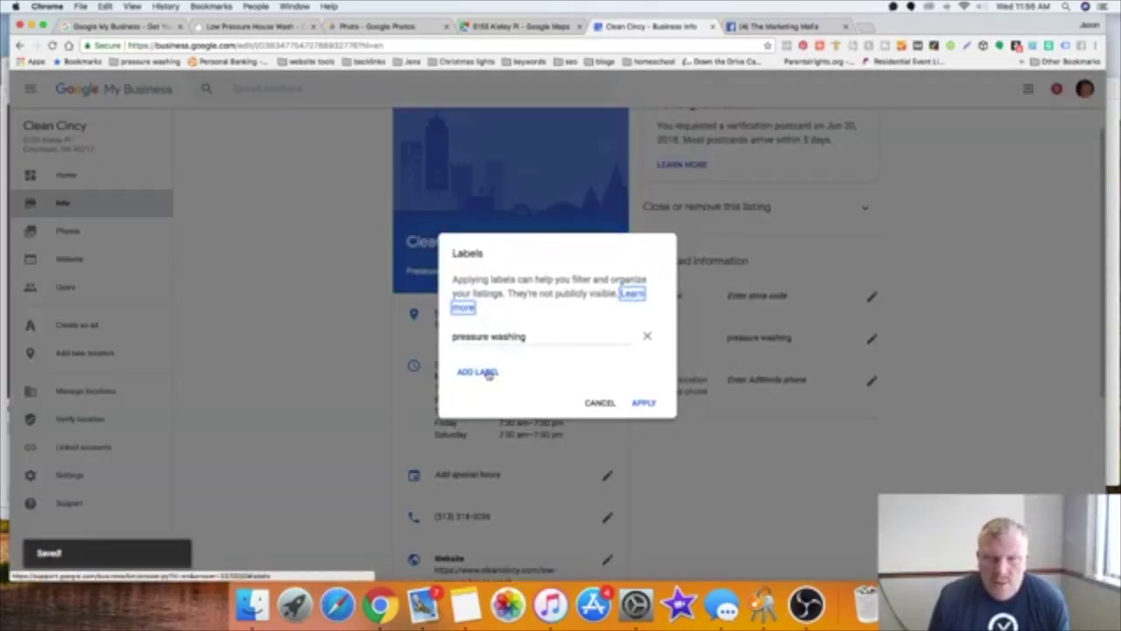
pyautogui.click(487, 373)
pyautogui.write('roof cleaning')
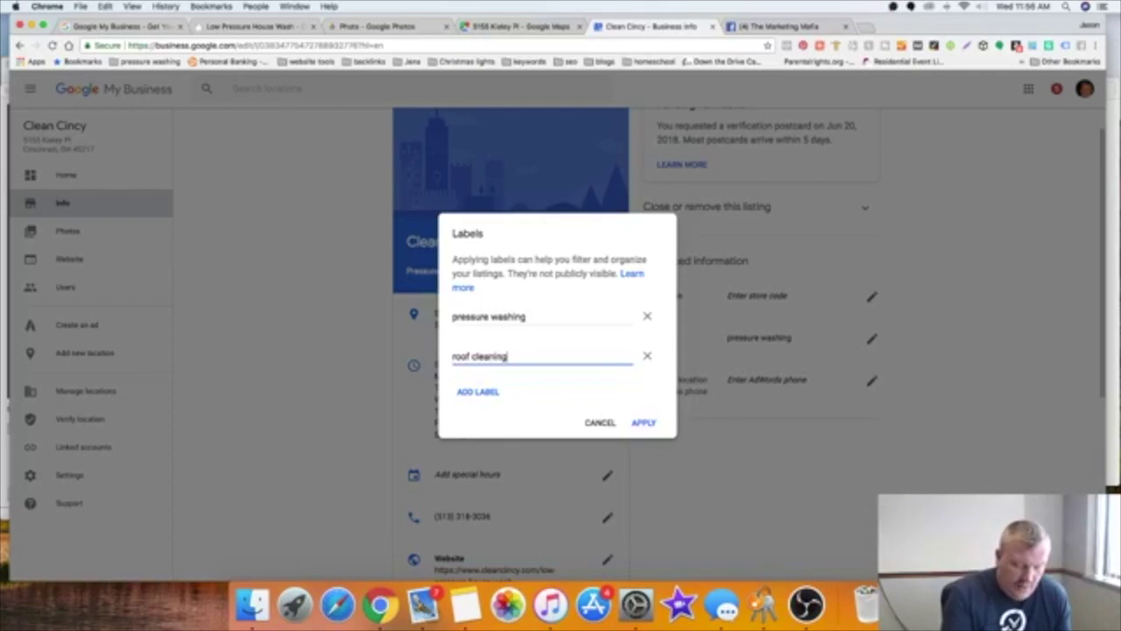
pyautogui.click(480, 392)
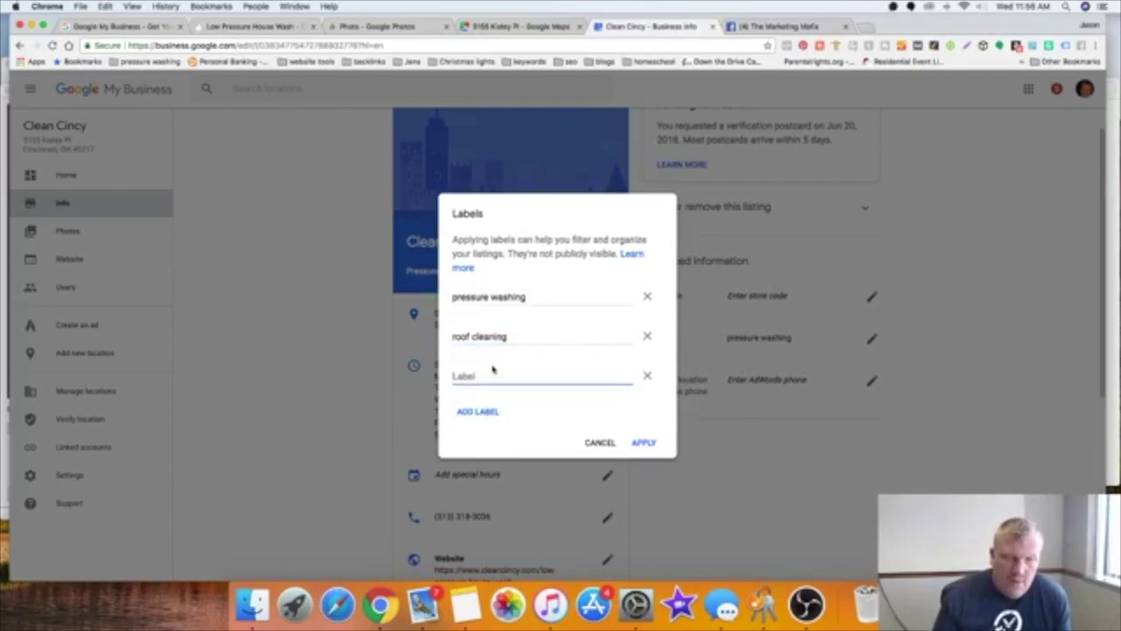
pyautogui.write('house washing')
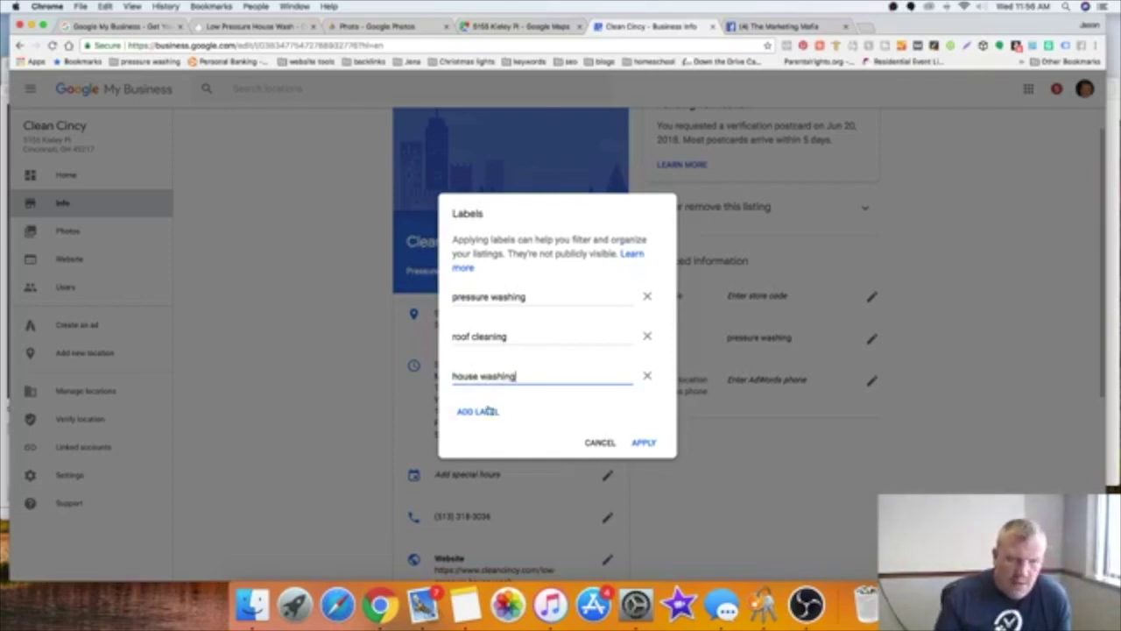
pyautogui.click(486, 409)
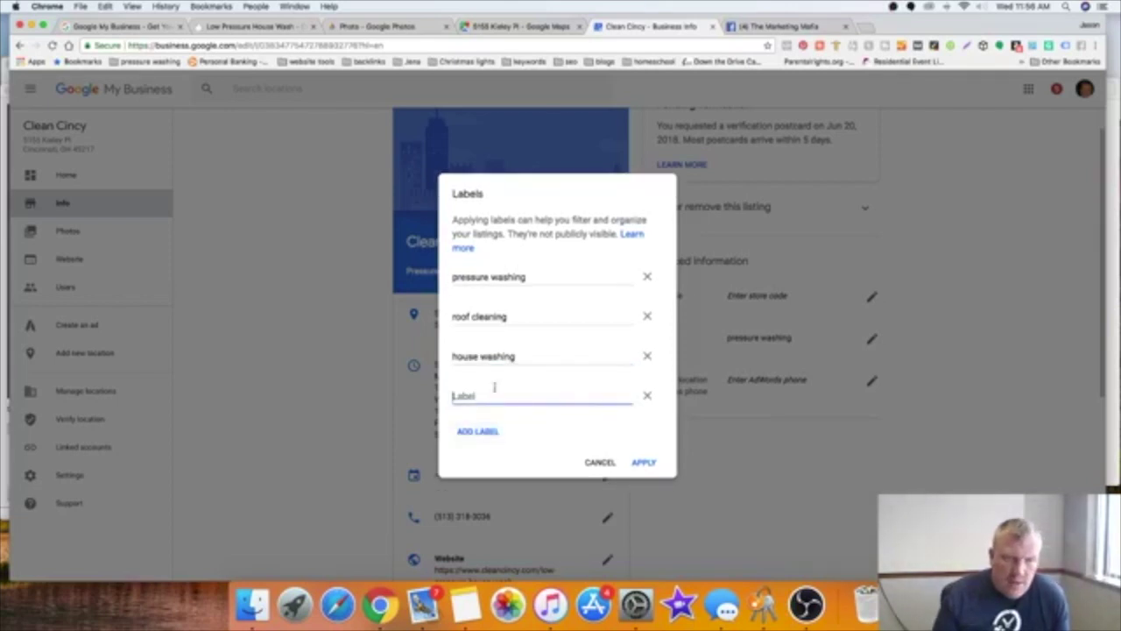
pyautogui.write('gutter cleaning')
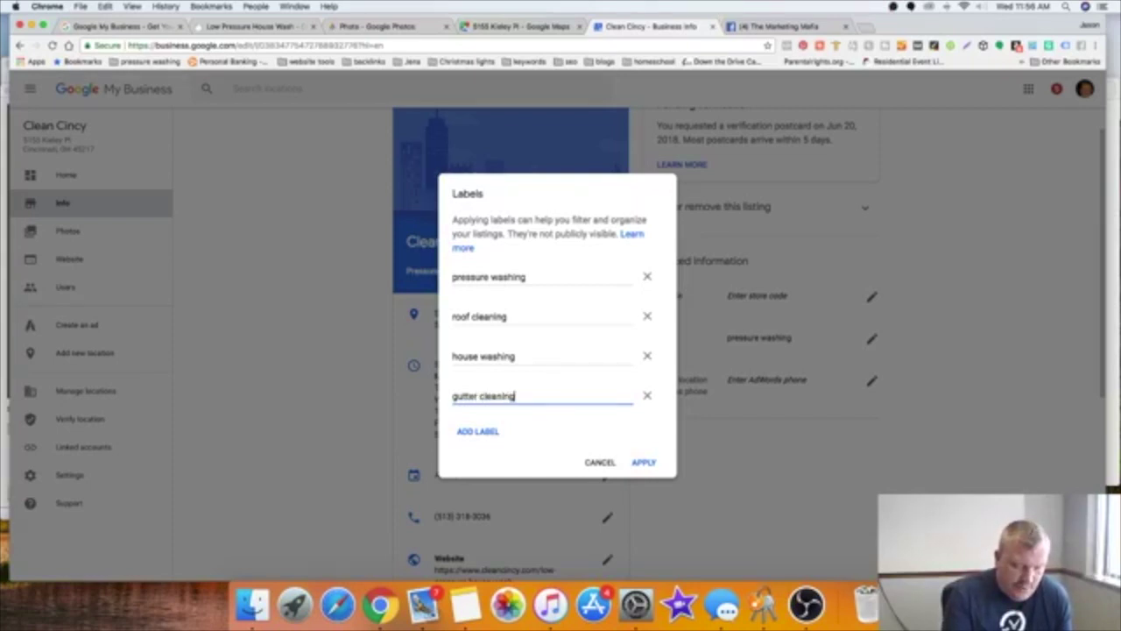
pyautogui.click(638, 461)
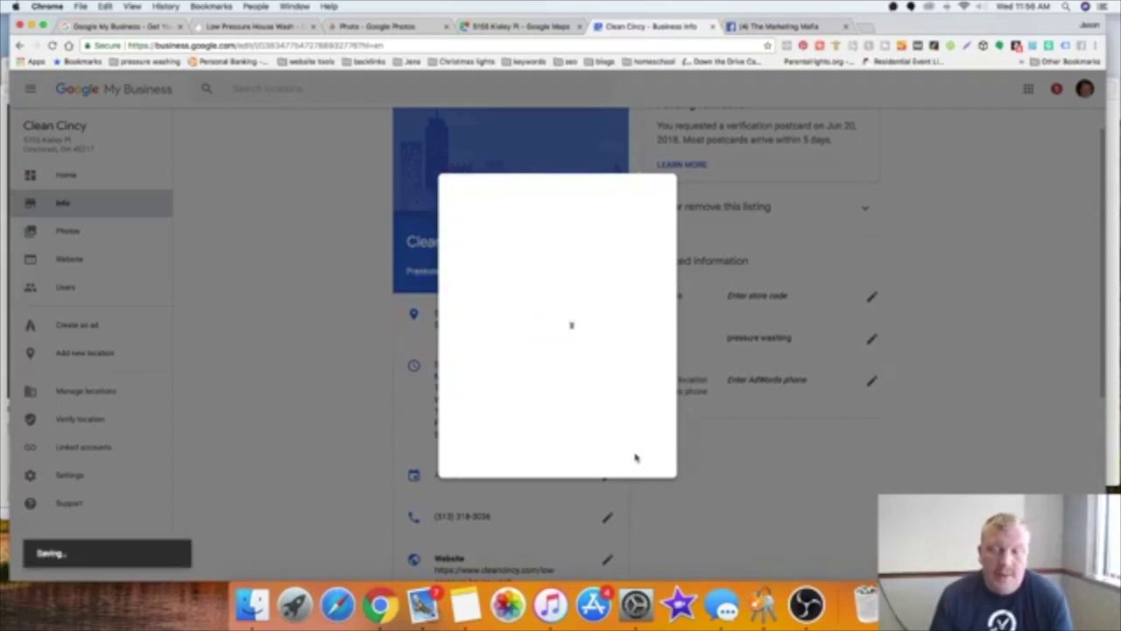
pyautogui.scroll(-5, 589, 442)
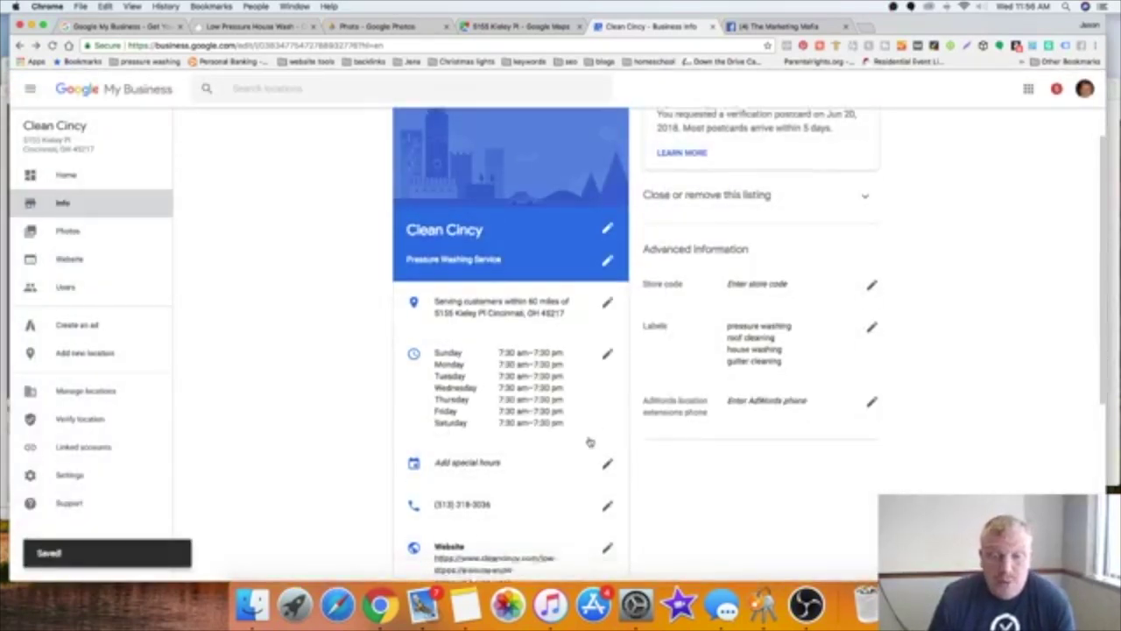
pyautogui.scroll(-3, 589, 442)
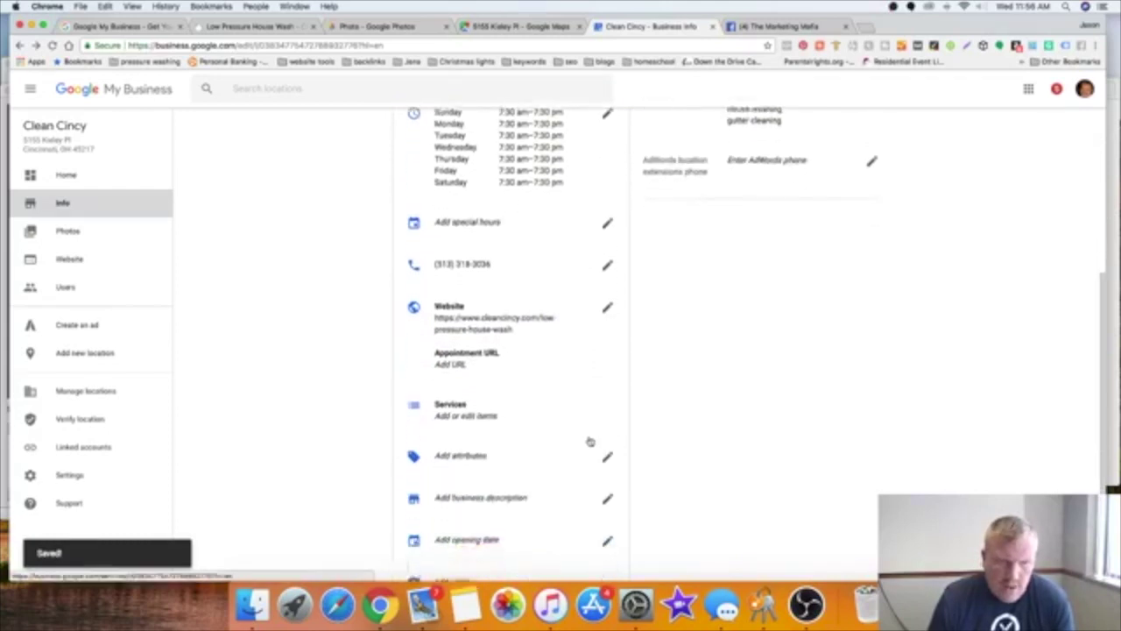
pyautogui.scroll(-1, 590, 442)
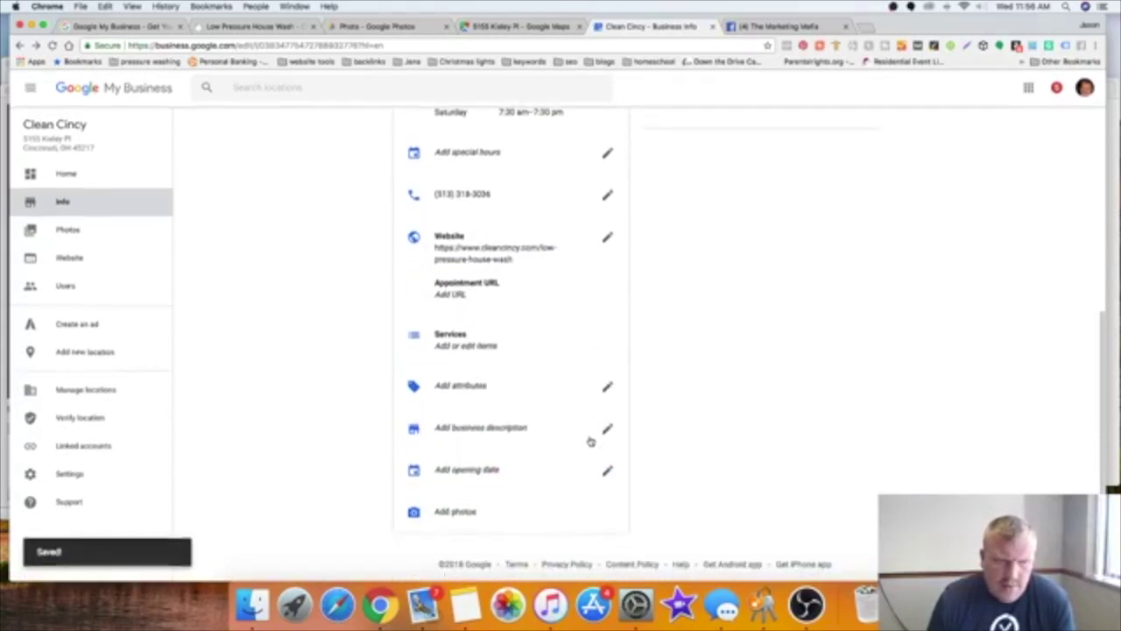
pyautogui.click(449, 350)
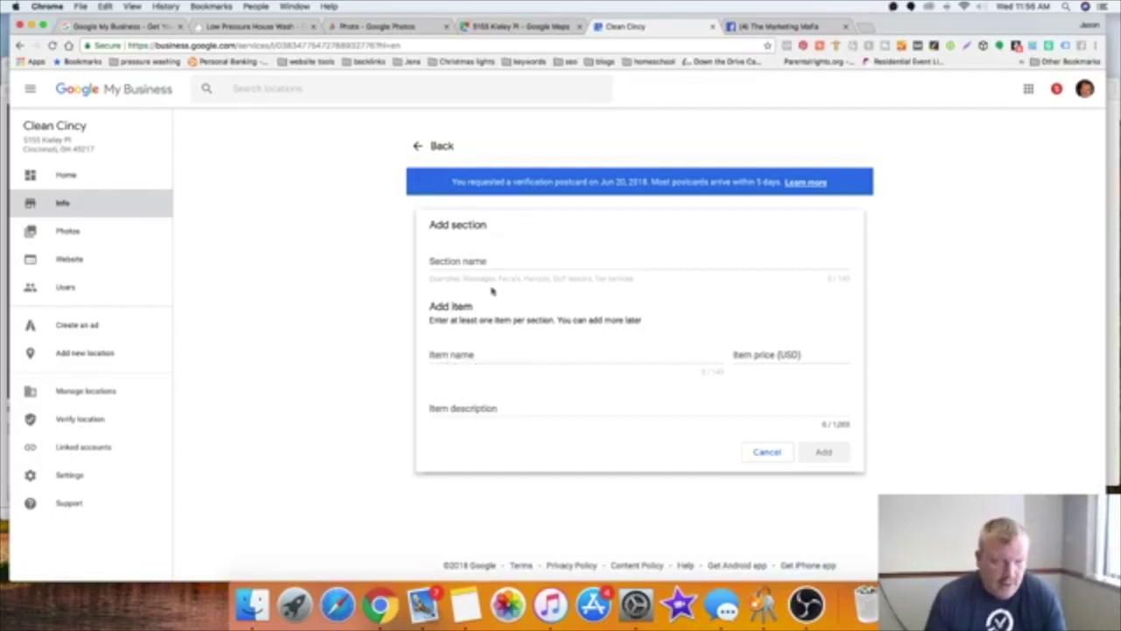
pyautogui.click(776, 451)
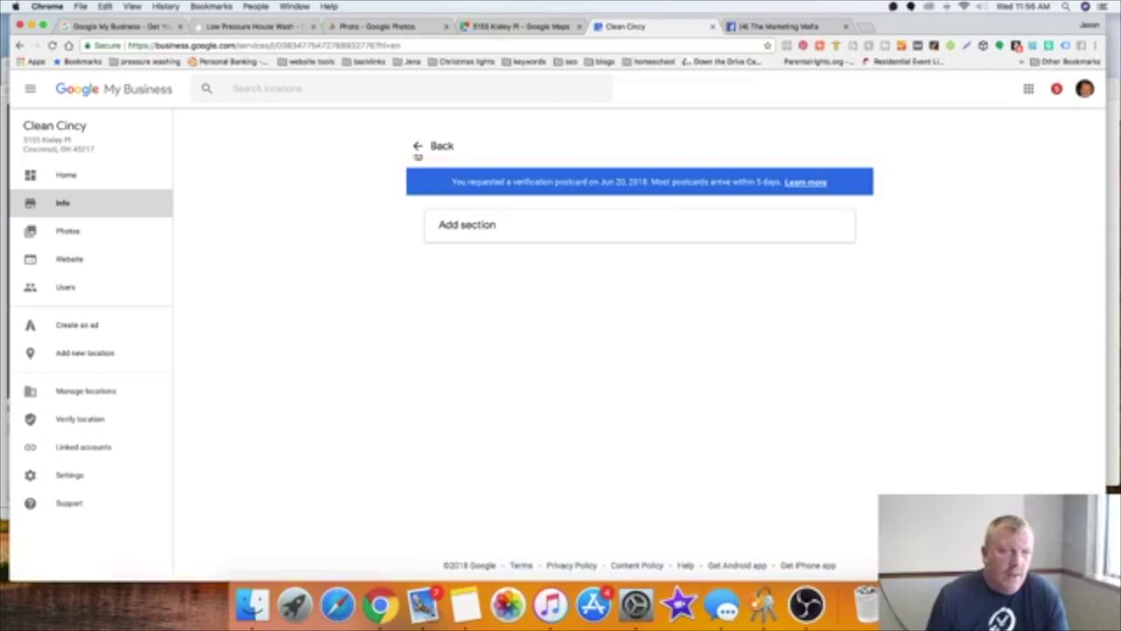
pyautogui.click(442, 146)
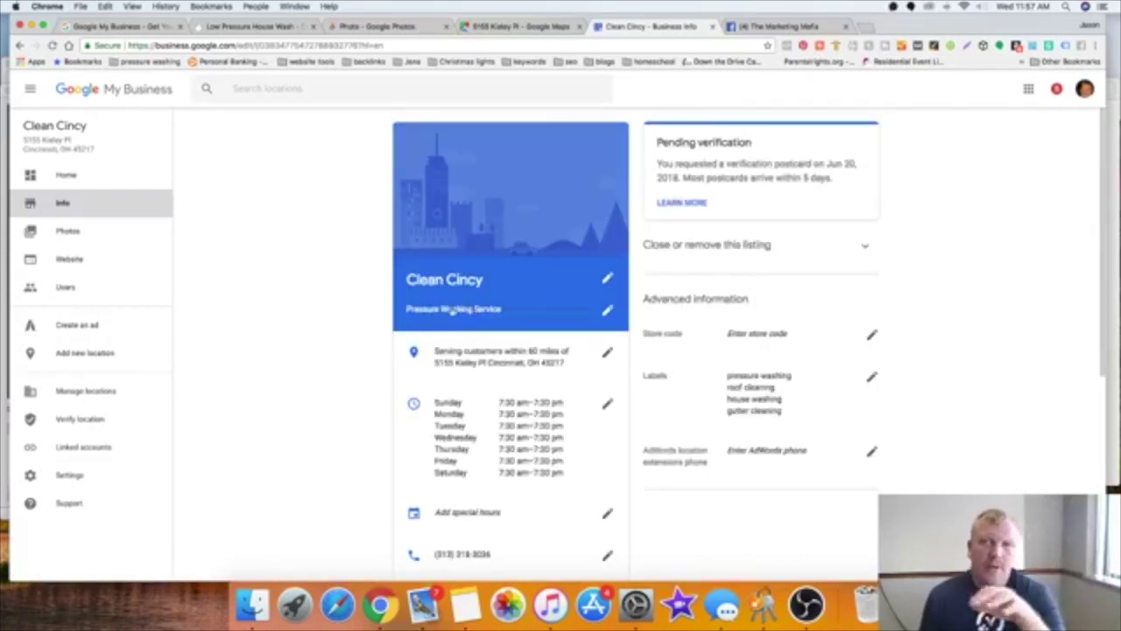
# Step: Upload Cincinnati Deck Cleaning.jpg from the computer as an Interior photo
pyautogui.click(61, 231)
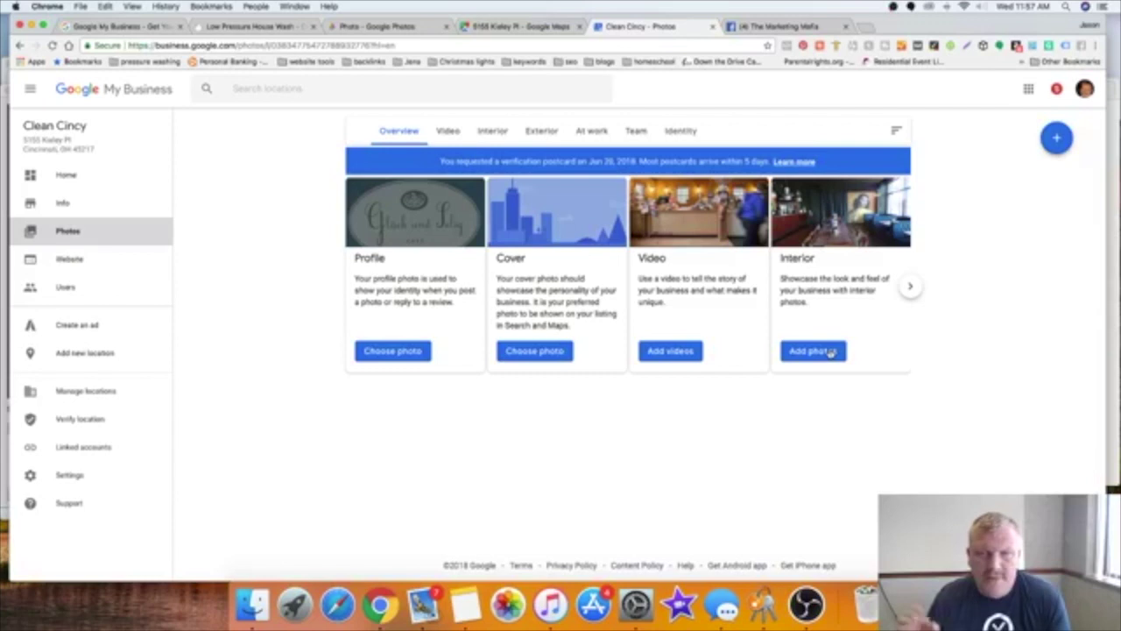
pyautogui.click(830, 351)
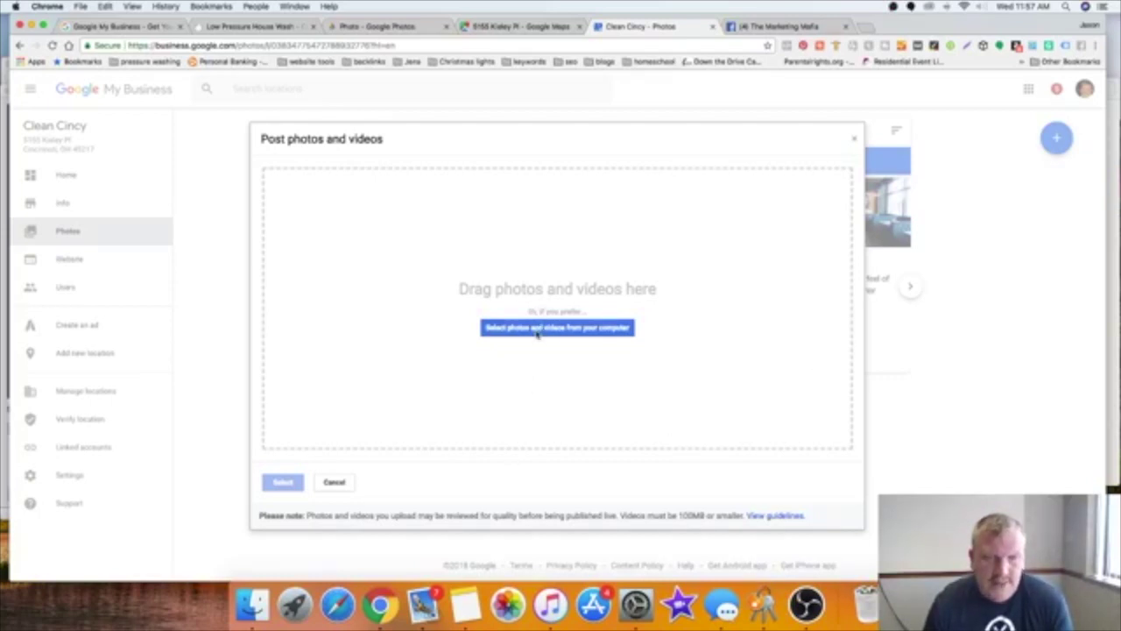
pyautogui.click(537, 330)
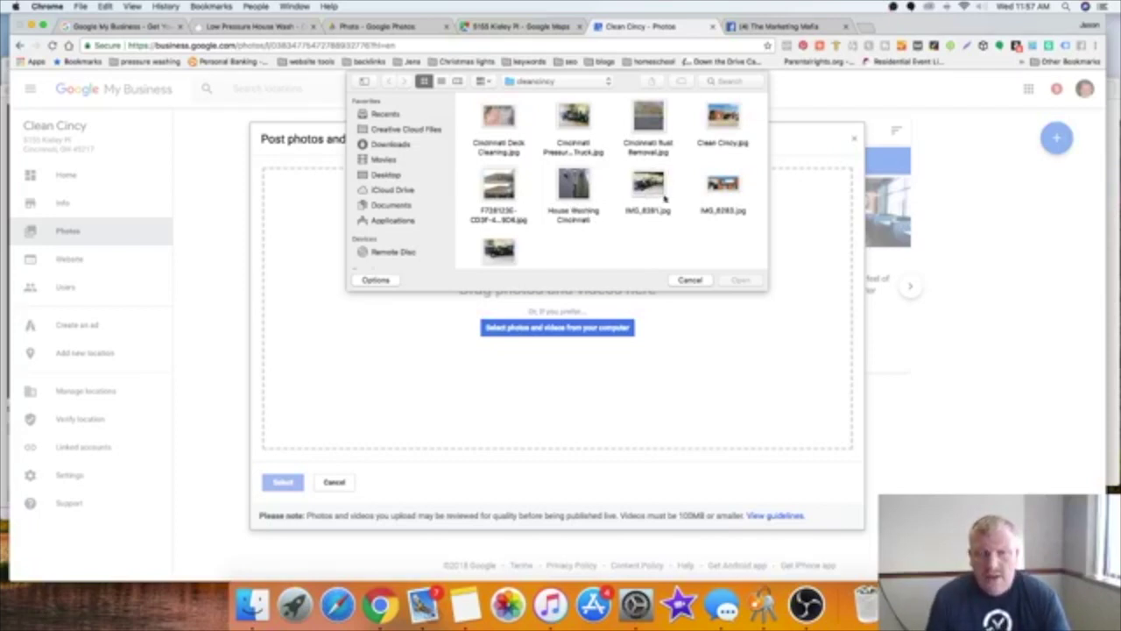
pyautogui.click(502, 123)
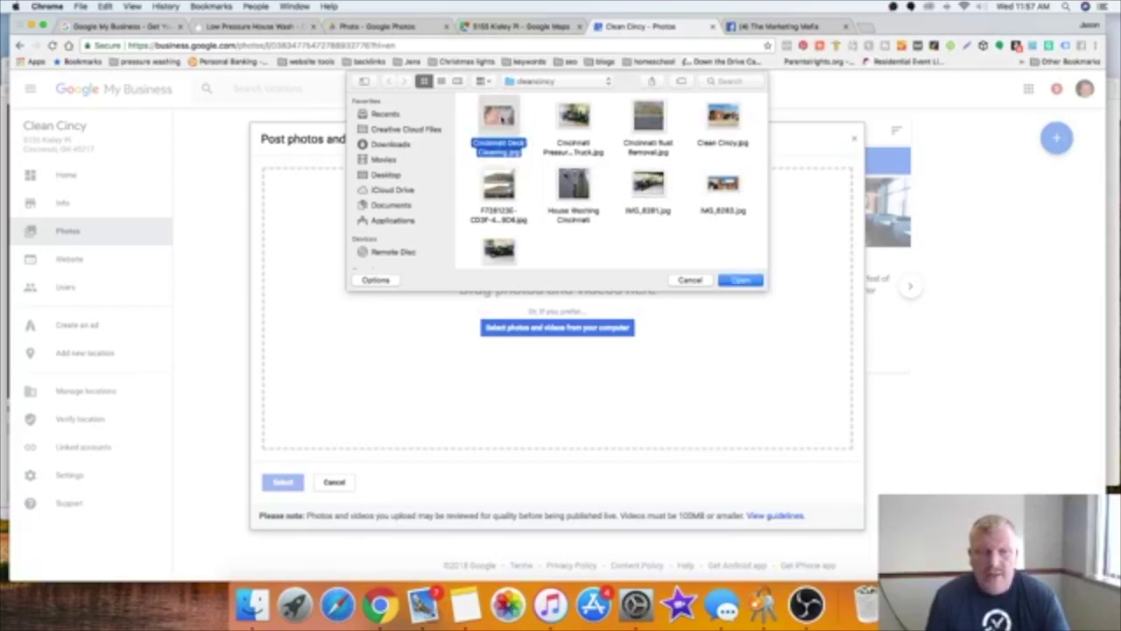
pyautogui.click(743, 280)
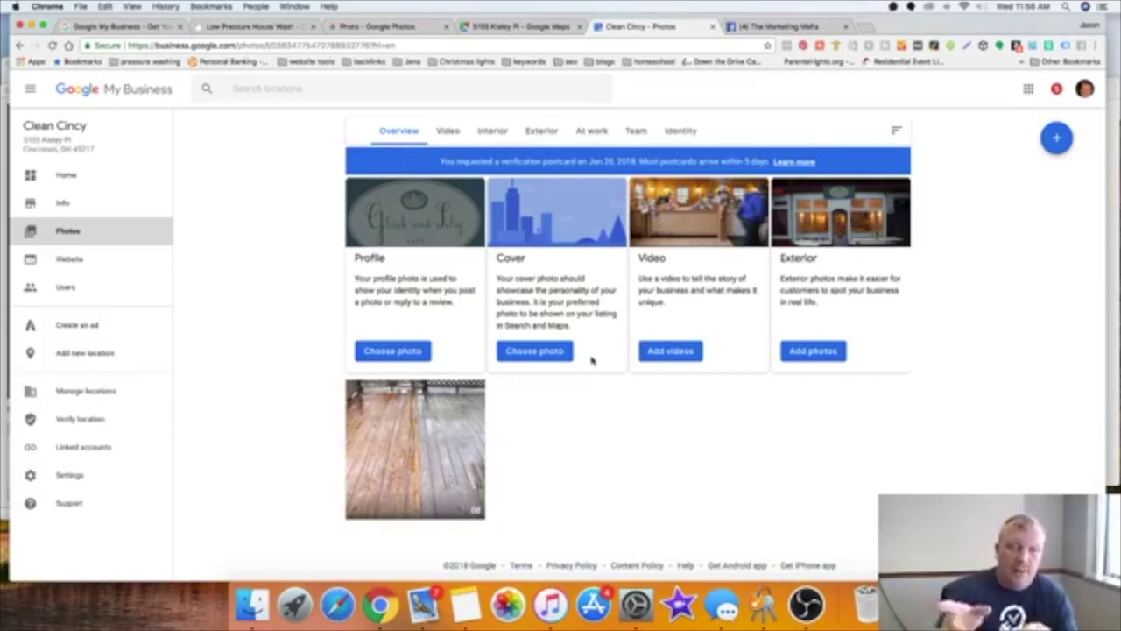
# Step: Browse the Video, Interior and Exterior photo categories, ending on the empty Exterior view
pyautogui.click(455, 131)
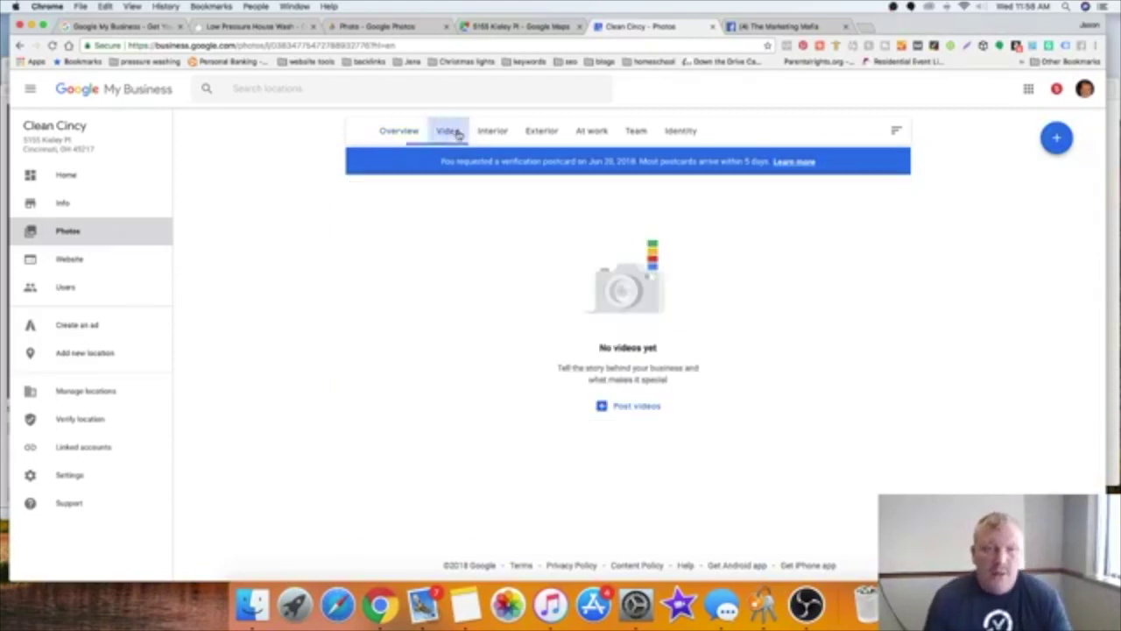
pyautogui.click(505, 137)
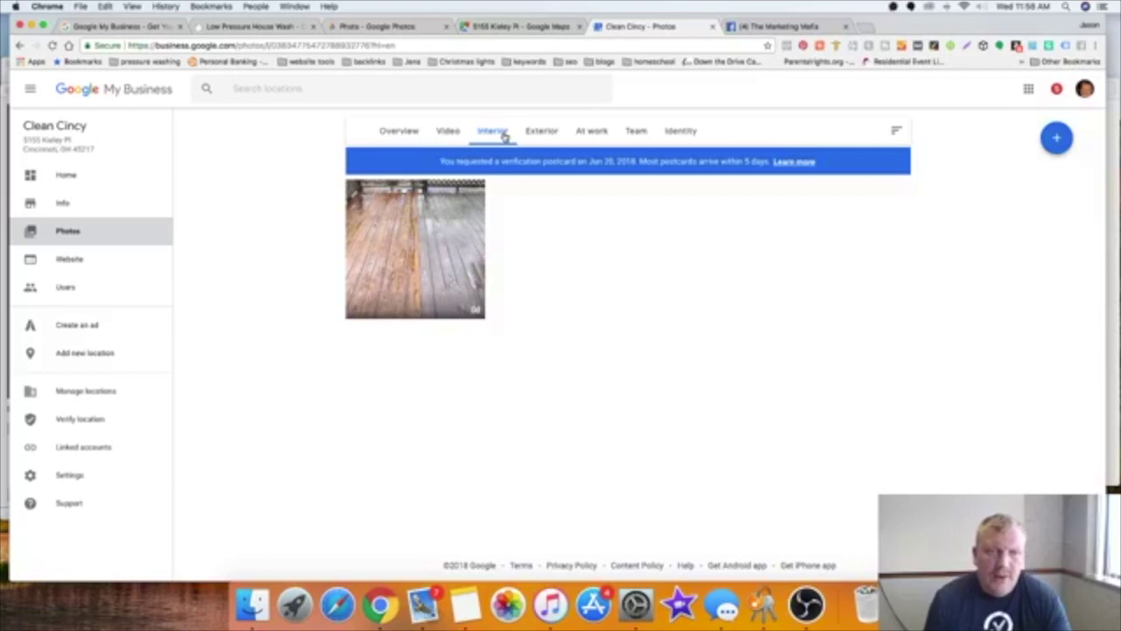
pyautogui.click(556, 133)
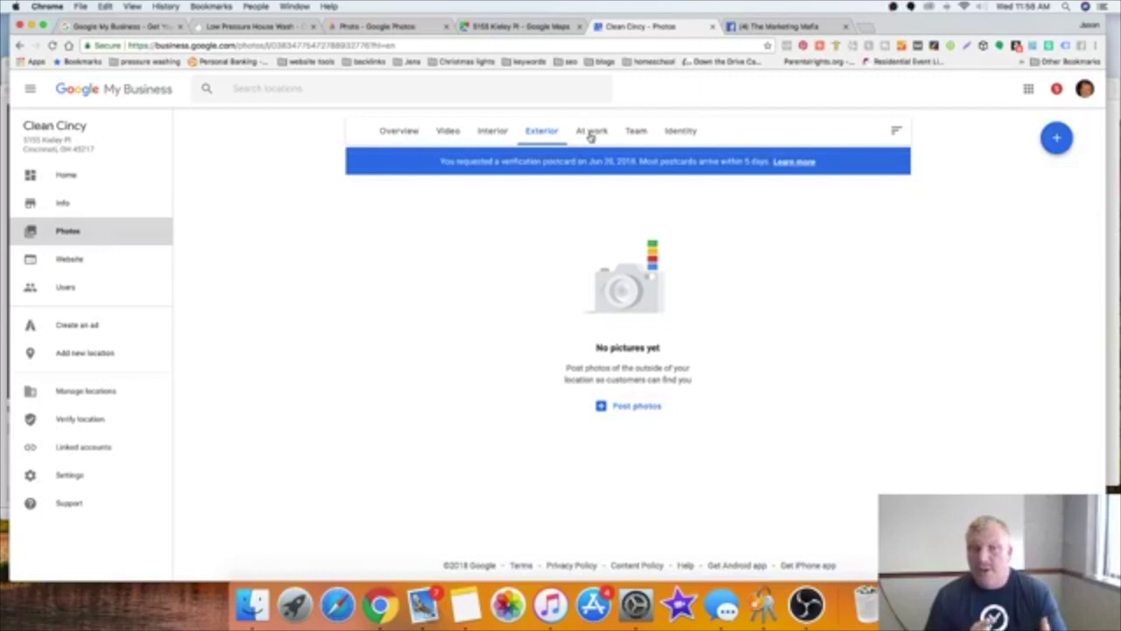
# Step: Show the Identity category with its profile and cover photo options
pyautogui.click(680, 131)
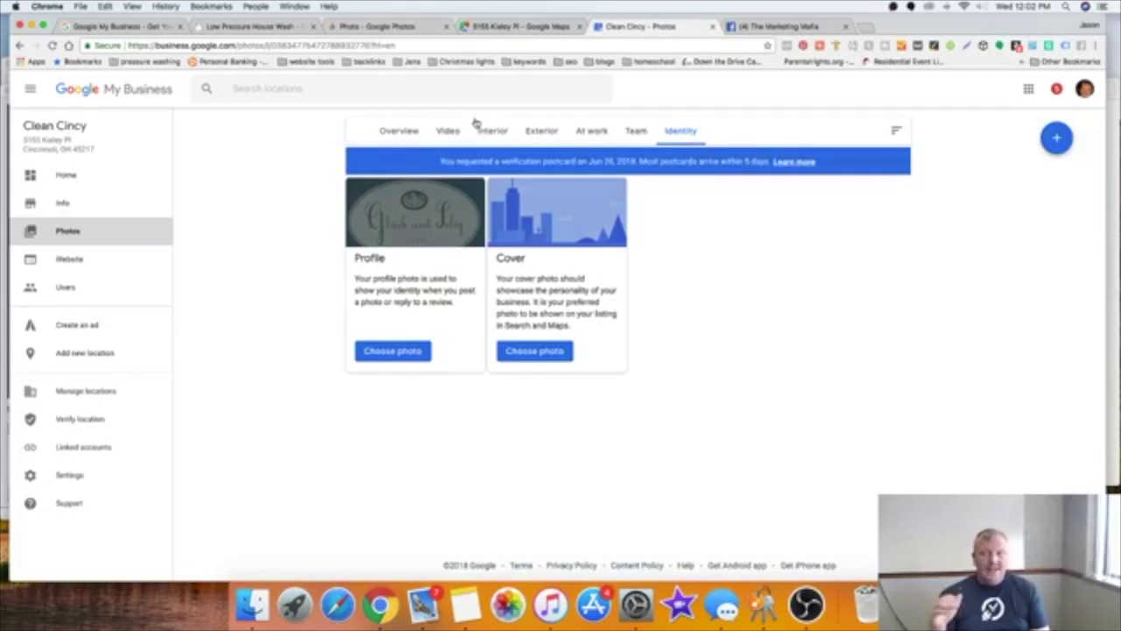
# Step: In Google Maps, close the Add a place form to view the Shop pin, then switch to OBS Studio
pyautogui.click(483, 26)
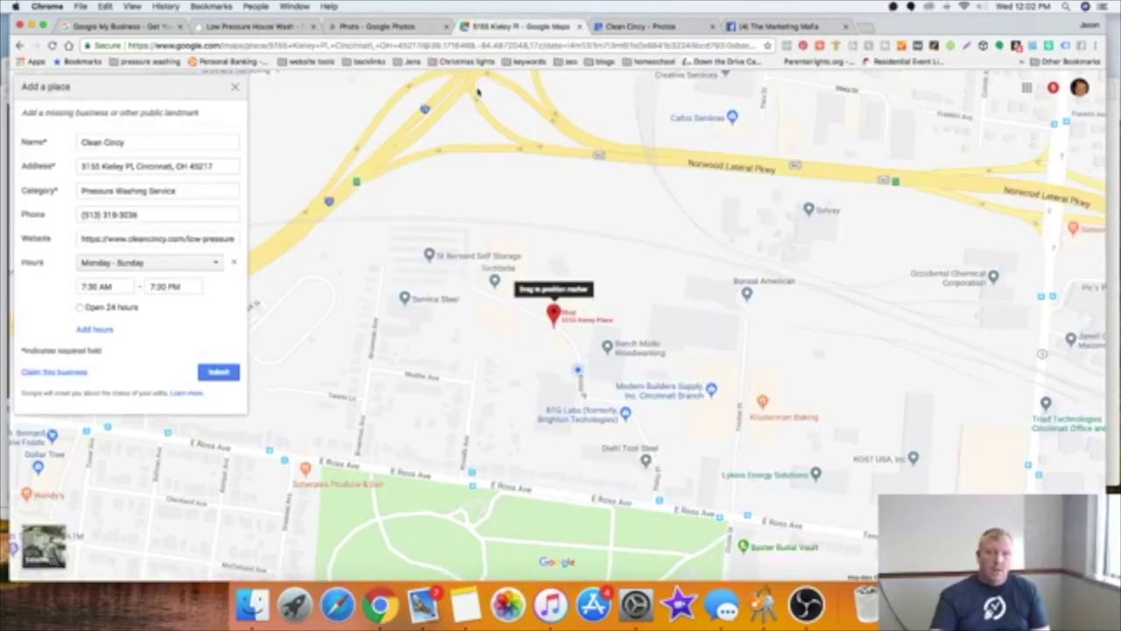
pyautogui.click(234, 87)
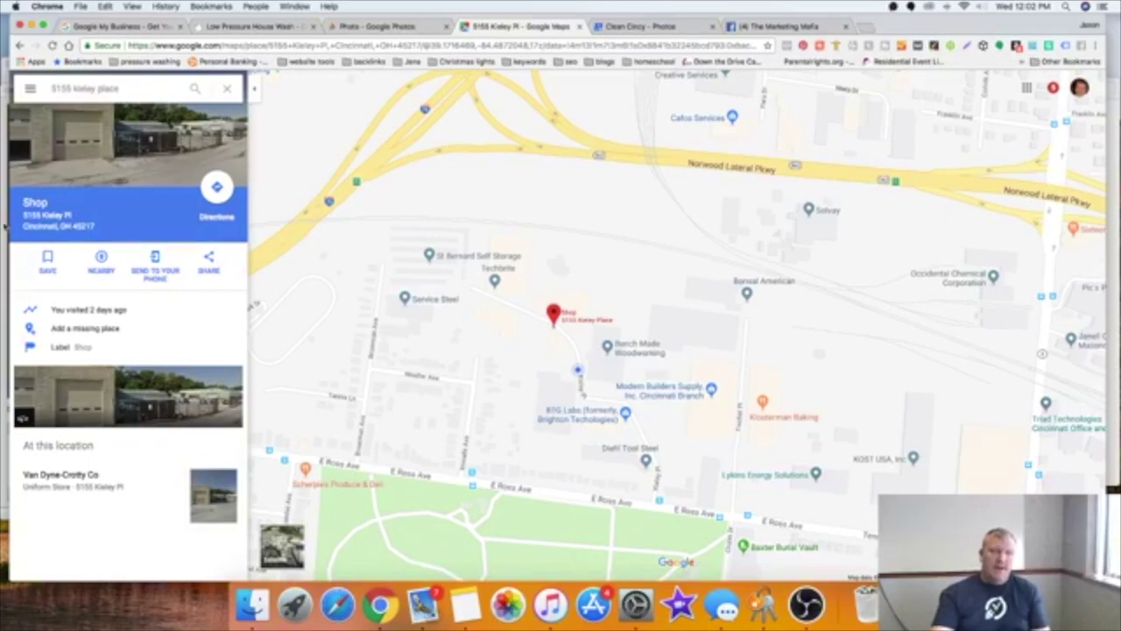
pyautogui.press('super+Tab')
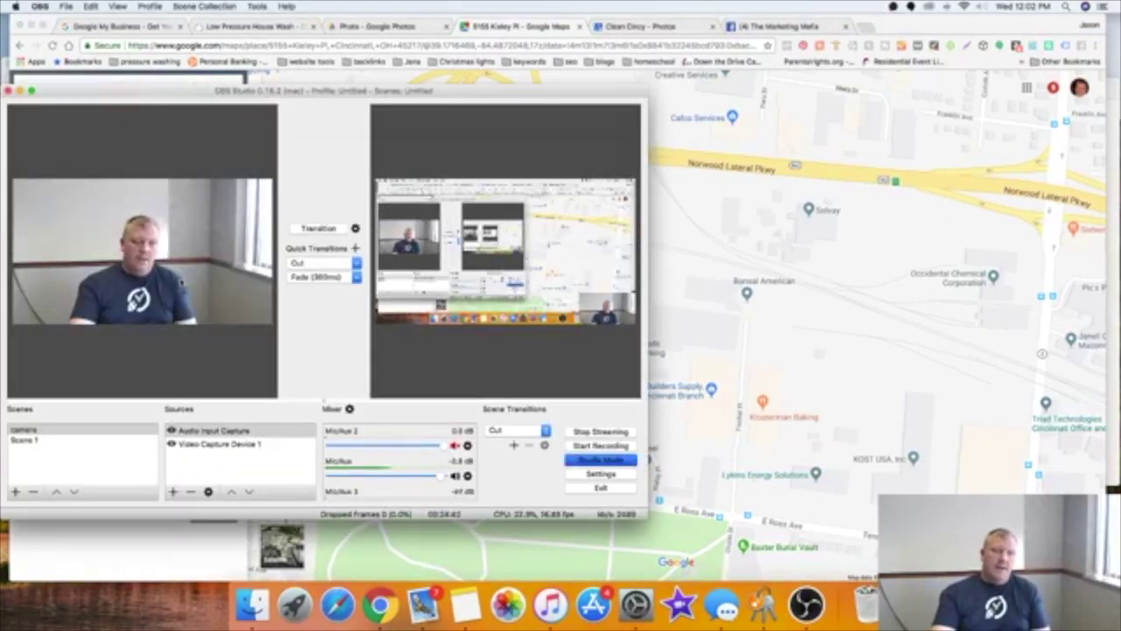